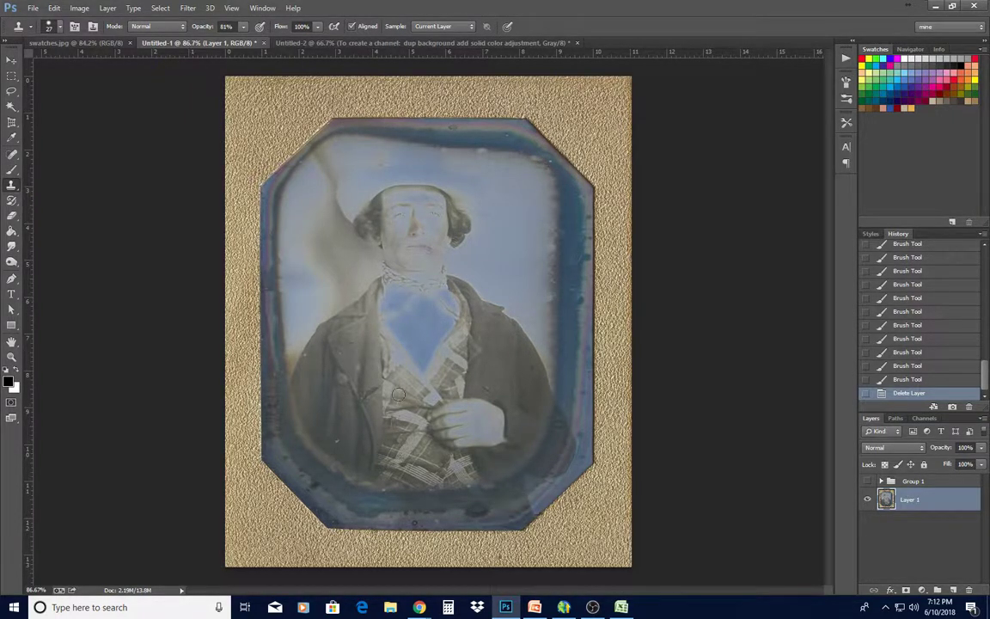
Duplicate Layer 1 within the same document, keeping the suggested name Layer 1 copy
right_click(932, 504)
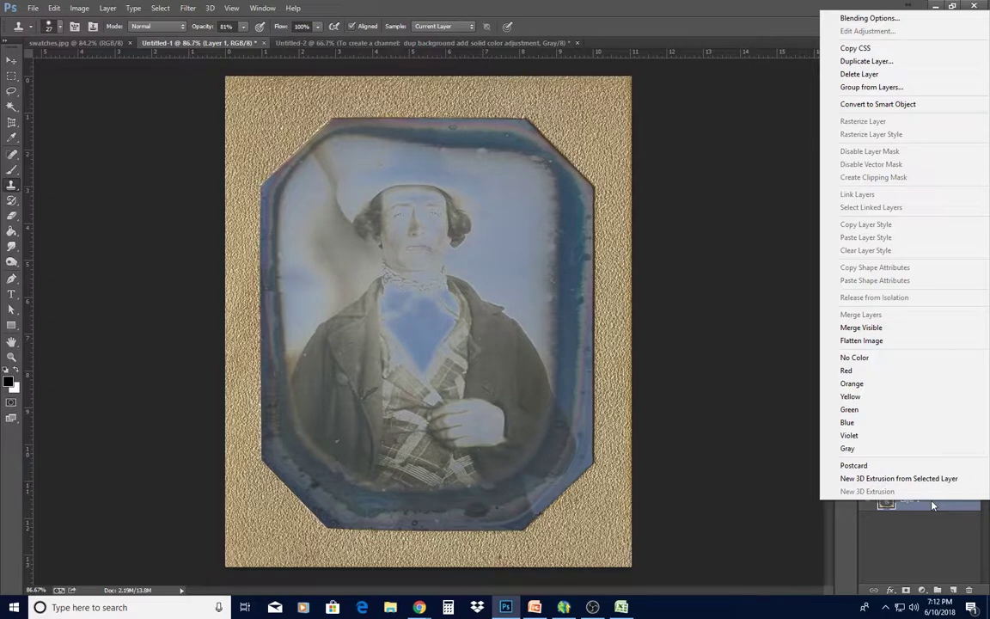
click(866, 61)
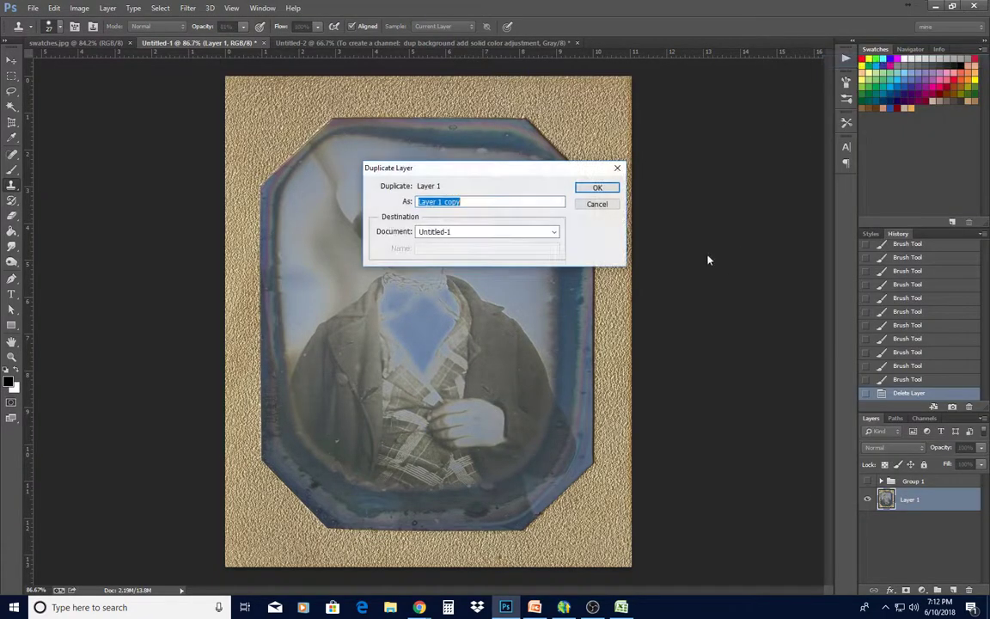
key(Return)
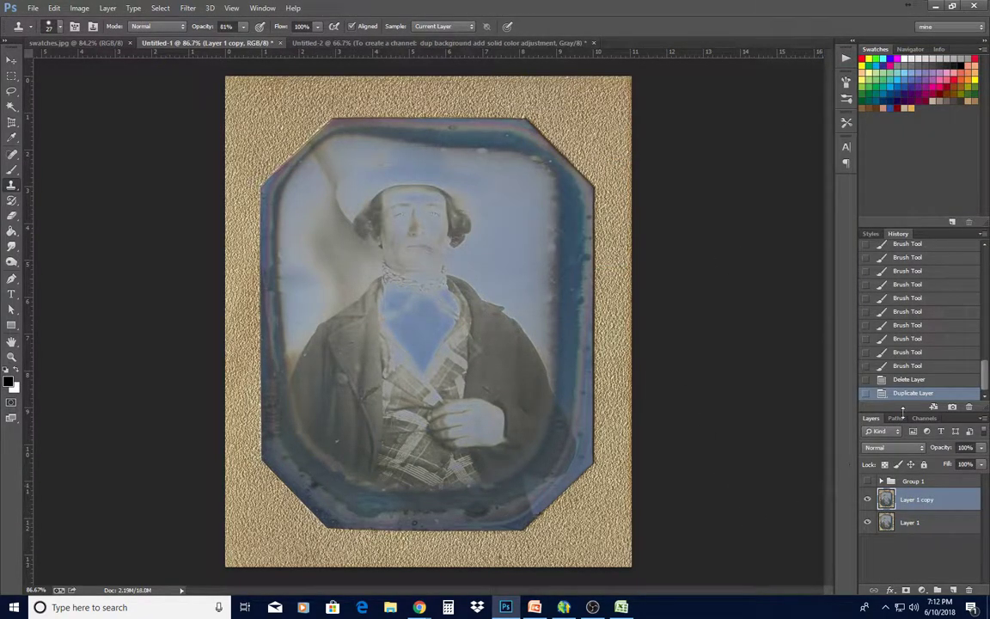
View the portrait's red, green and blue channels one at a time to compare their tonal detail
click(924, 419)
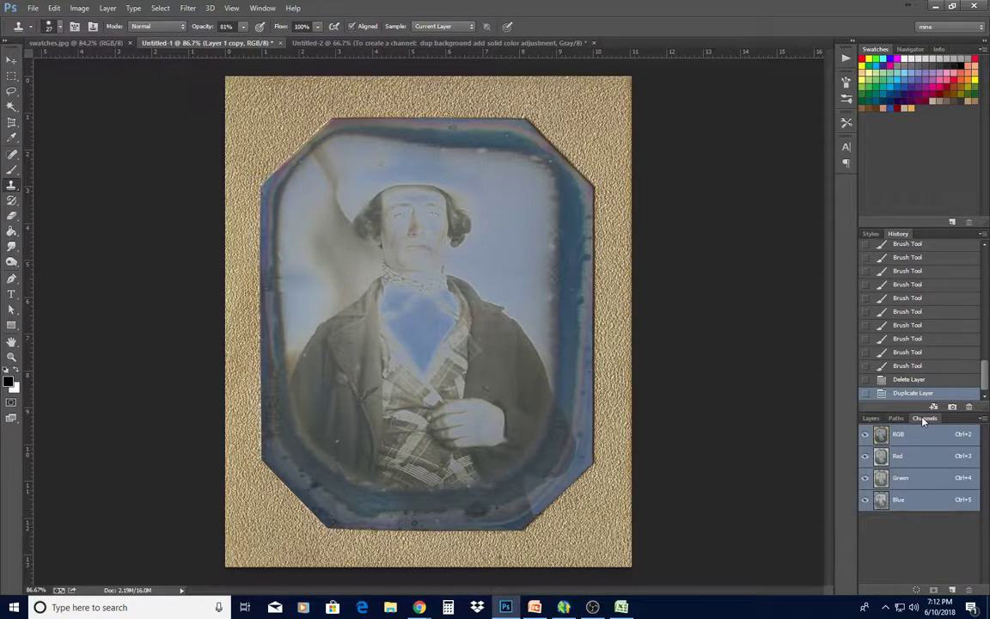
click(918, 456)
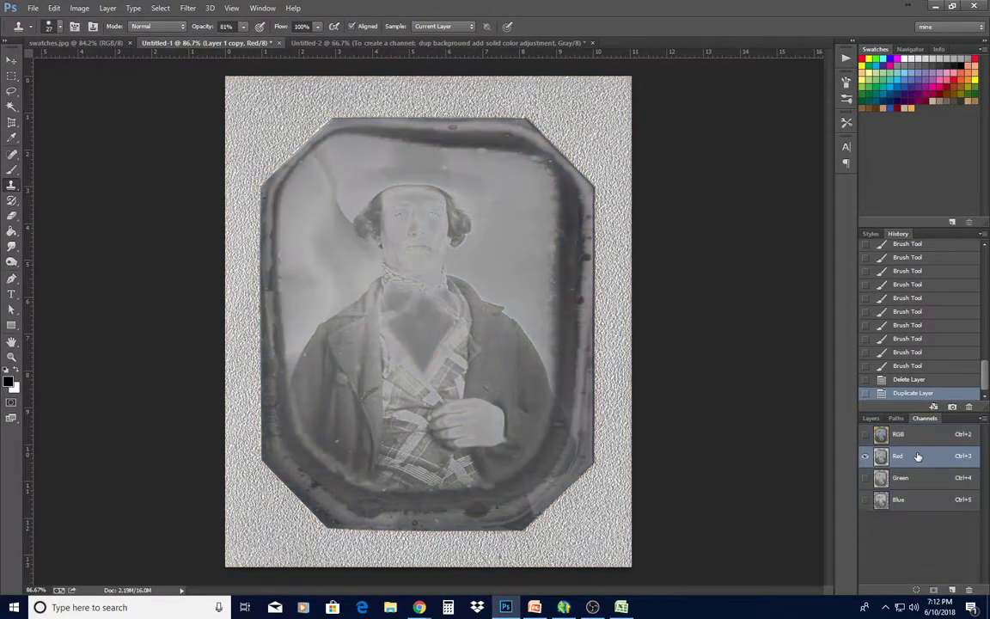
click(918, 478)
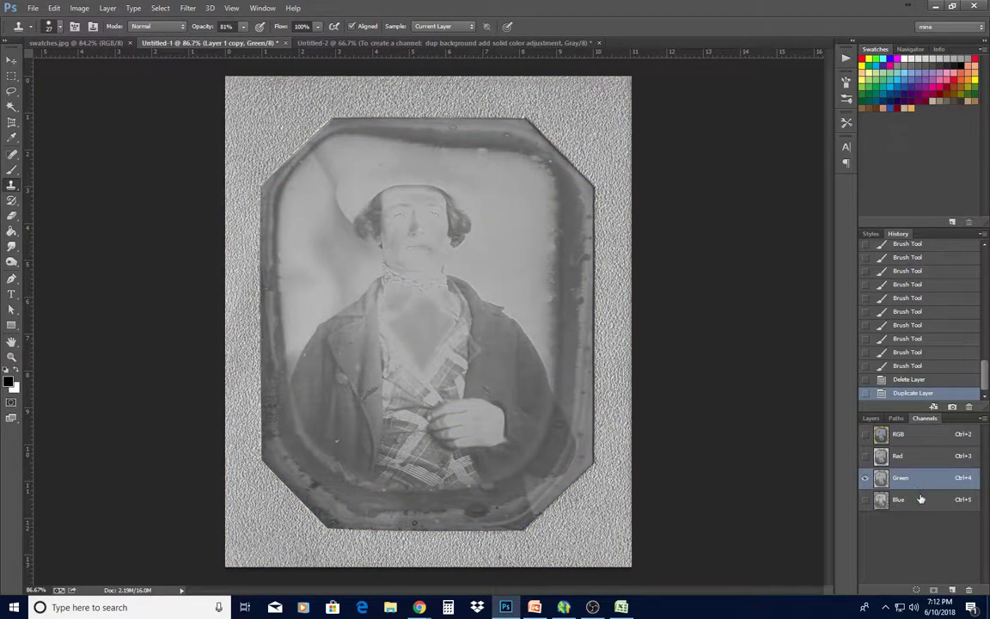
click(920, 502)
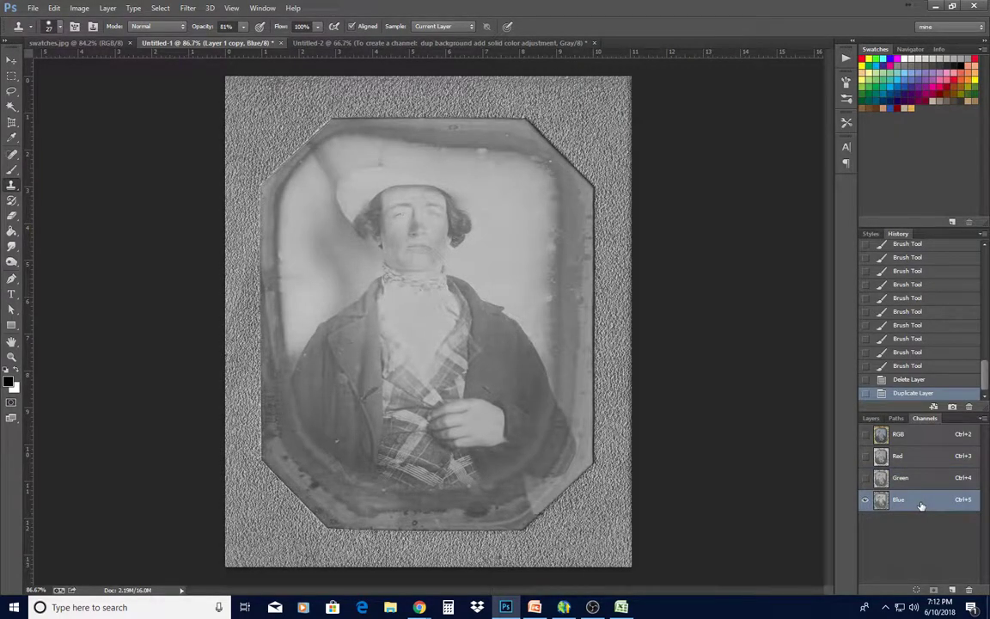
Select the entire canvas in the blue channel and copy its contents
click(161, 8)
click(161, 9)
click(172, 25)
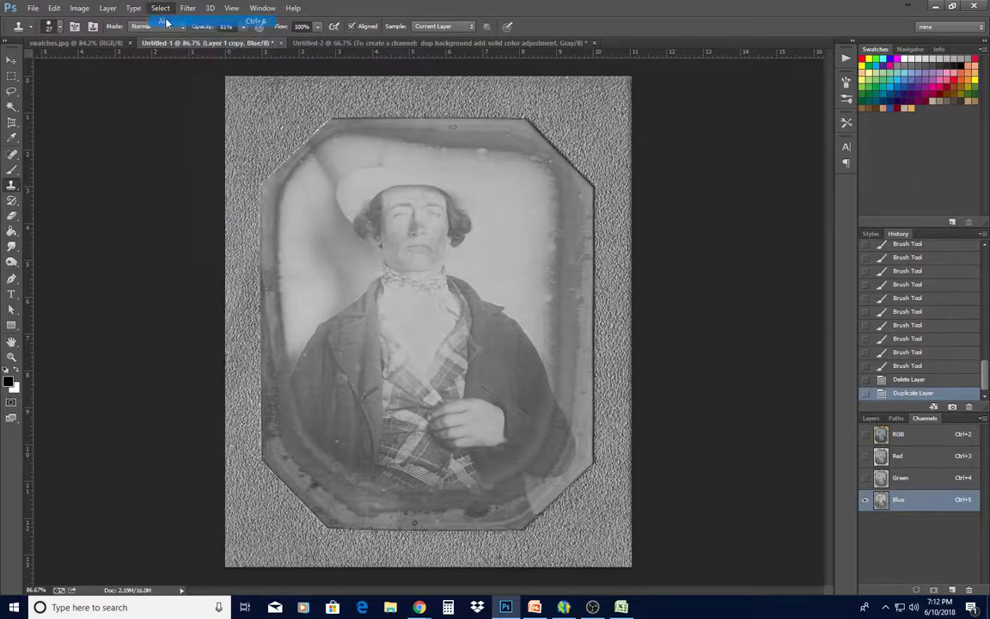
click(54, 7)
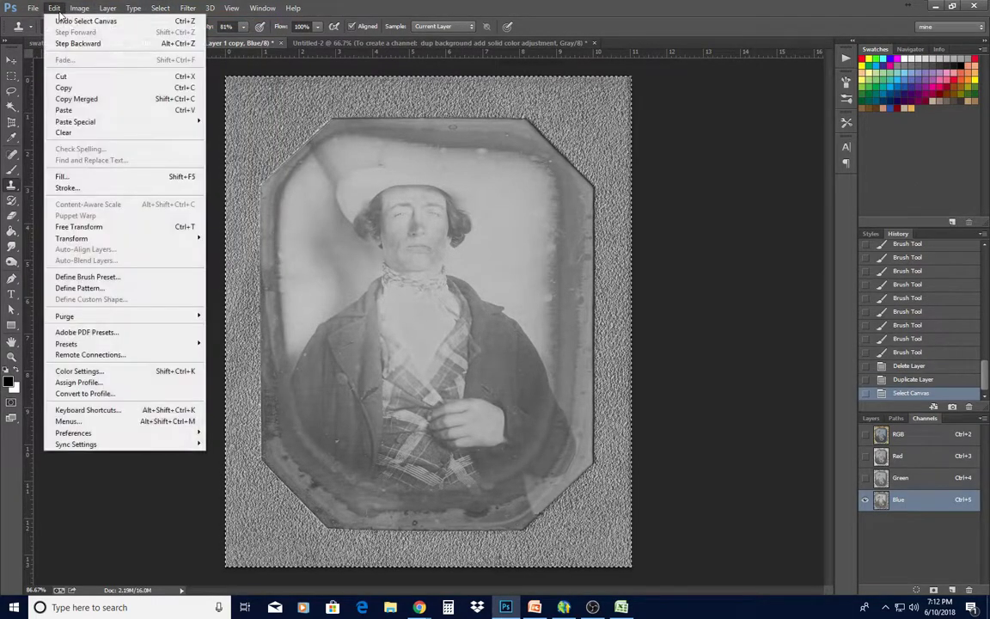
click(64, 86)
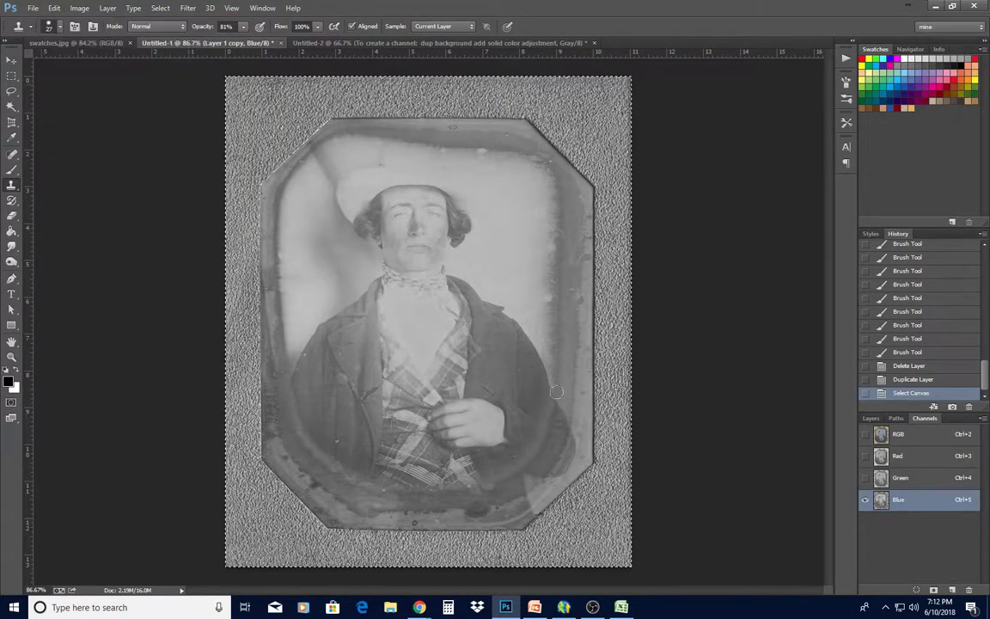
Return to the RGB composite and paste the copied blue channel as a new layer above Layer 1 copy
click(922, 441)
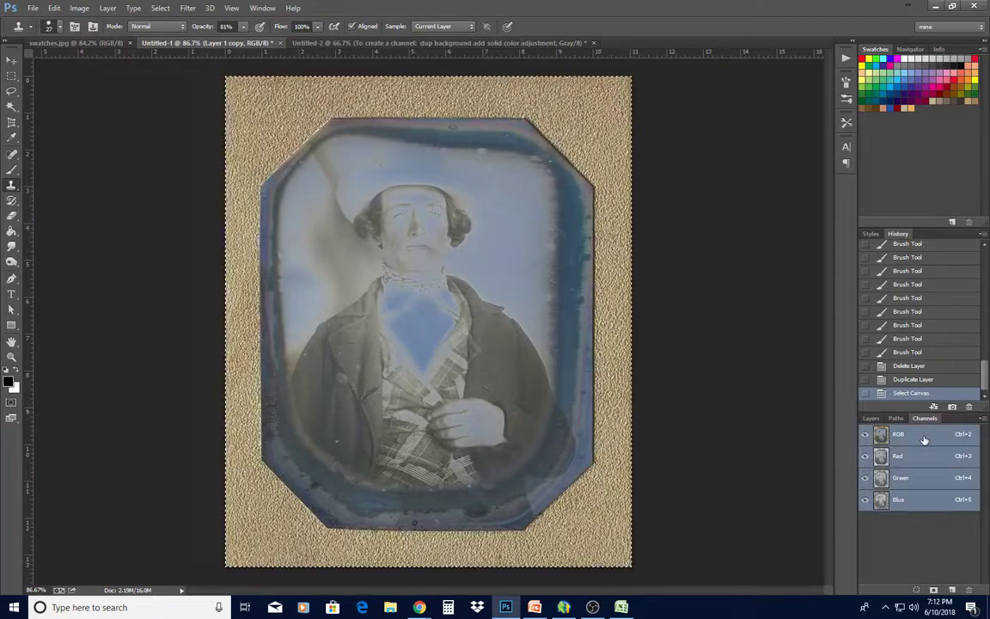
click(870, 419)
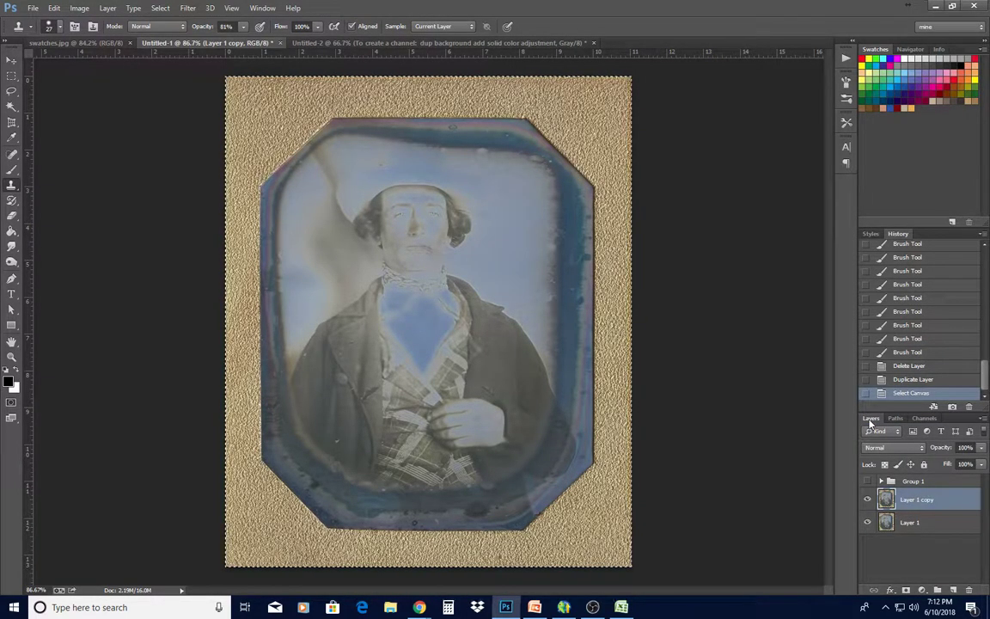
click(53, 8)
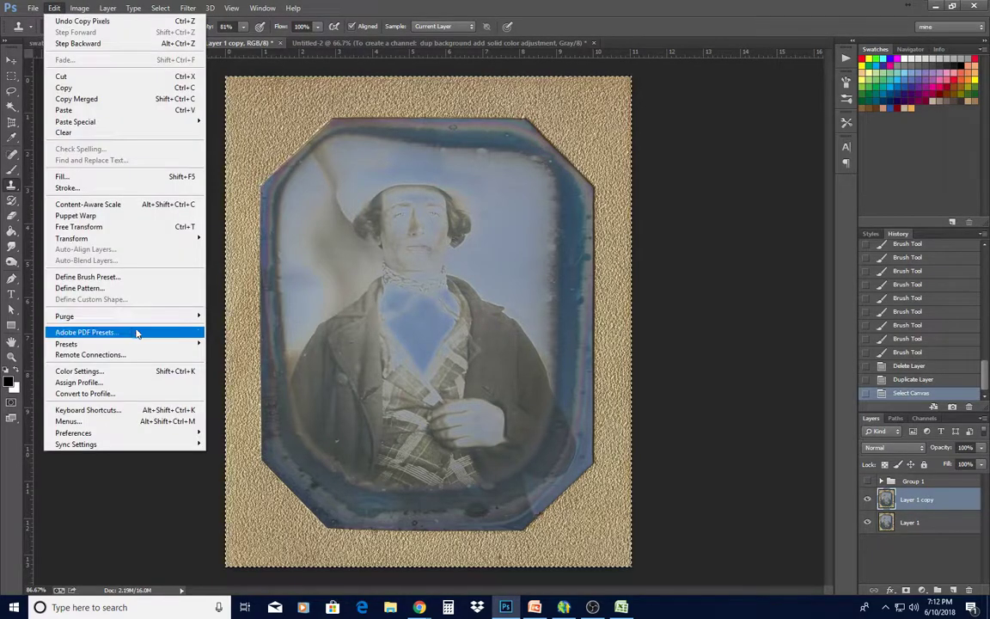
click(63, 110)
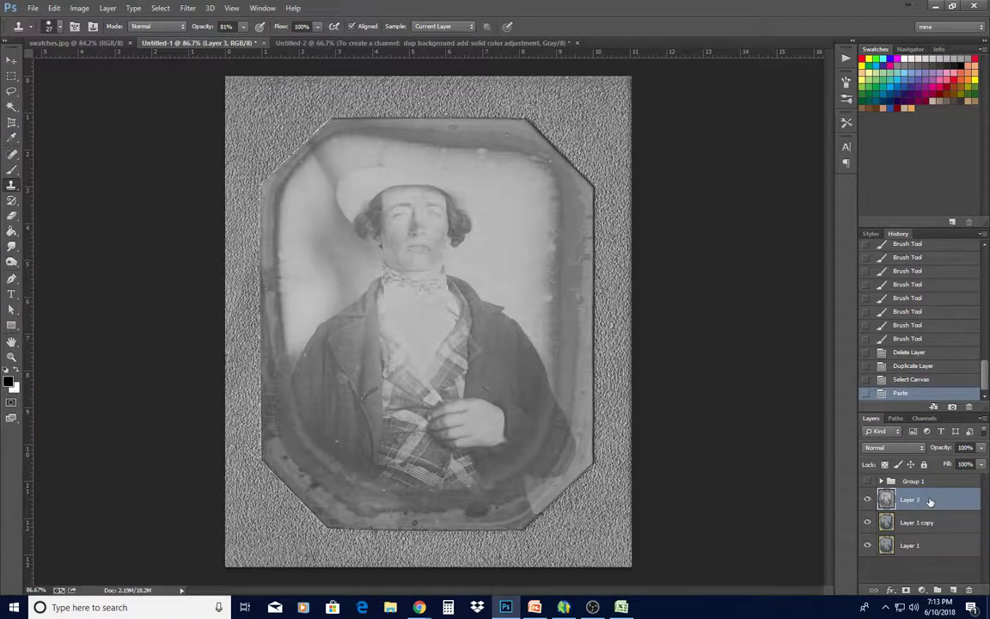
Hide Layer 1 copy and toggle the pasted grayscale layer off and on to compare it with the original
click(867, 522)
click(867, 500)
click(866, 500)
Apply a Levels adjustment to the pasted grayscale layer with input black at 55 and input white at 231
click(108, 8)
click(108, 9)
click(107, 8)
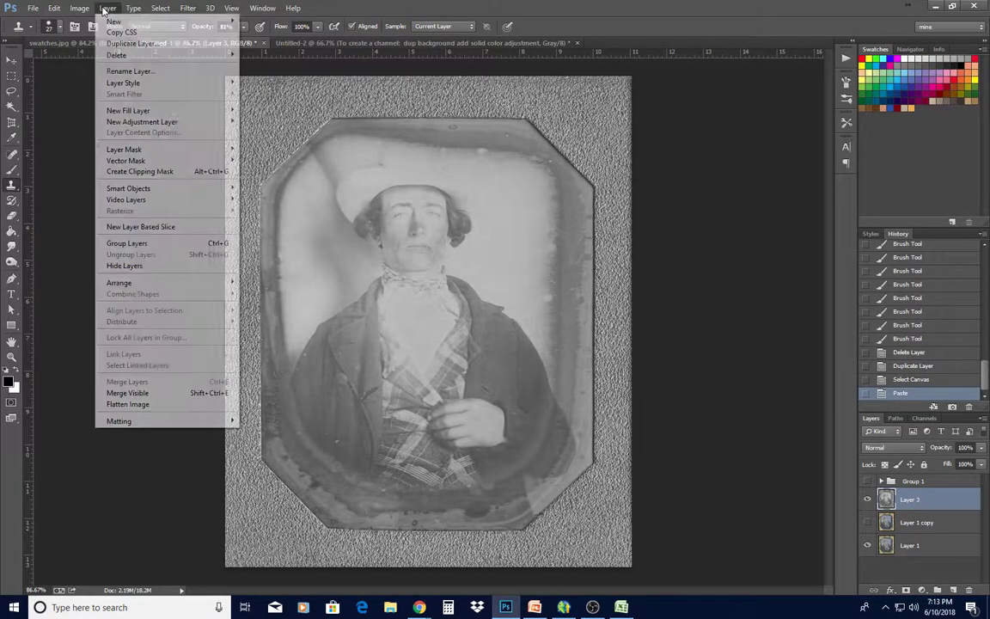
mouse_move(79, 8)
mouse_move(96, 38)
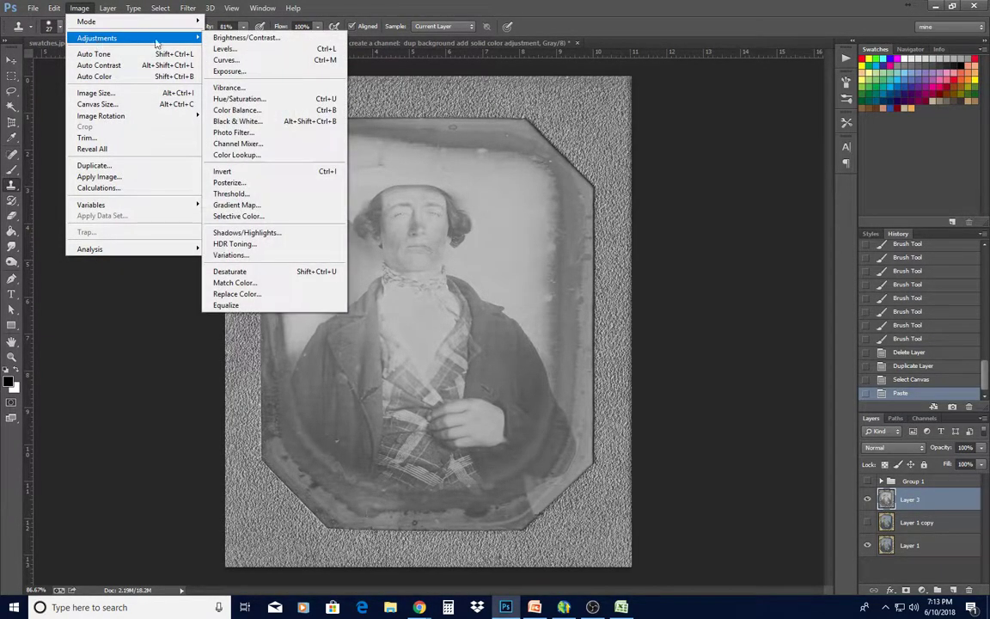
click(207, 46)
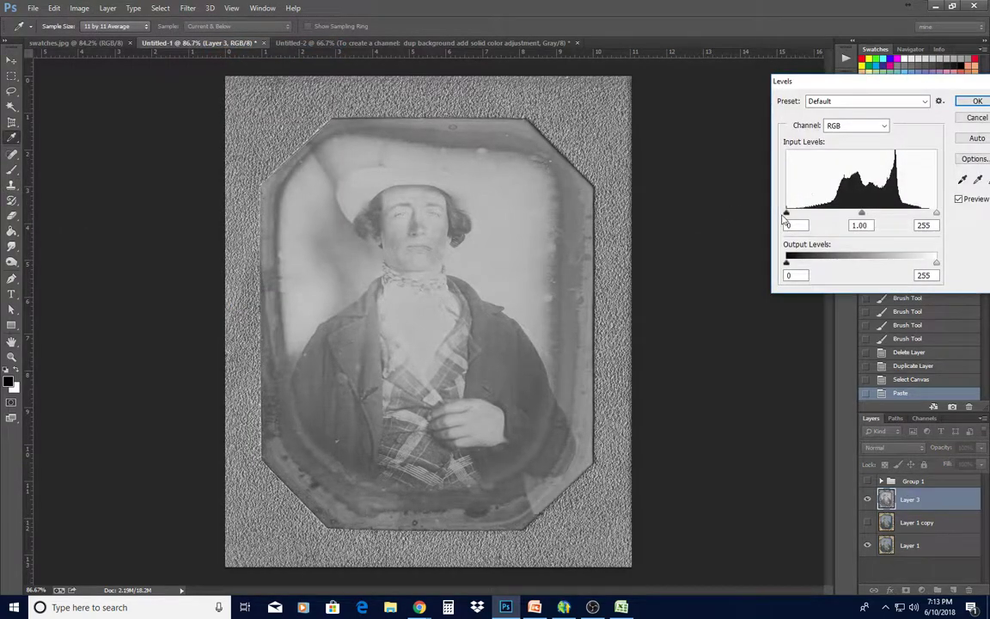
drag(787, 212, 819, 214)
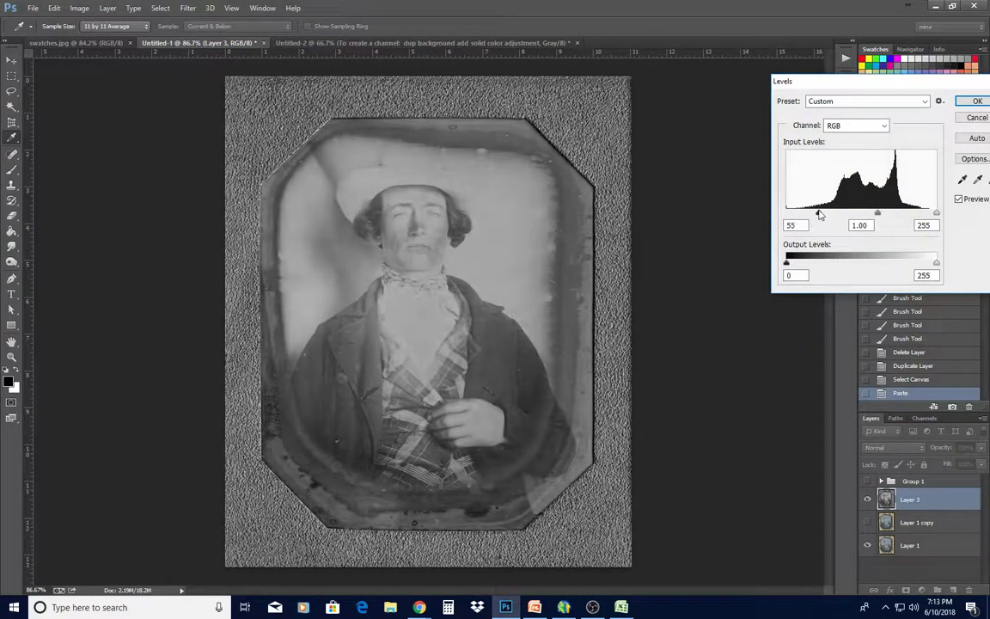
drag(936, 212, 924, 214)
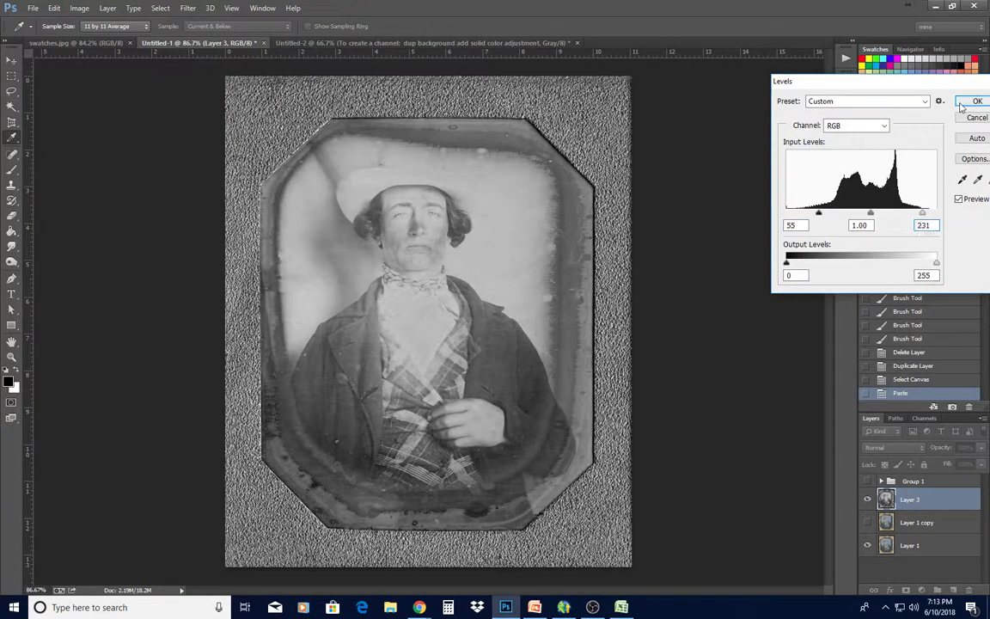
key(Return)
scroll(403, 233, up, 5)
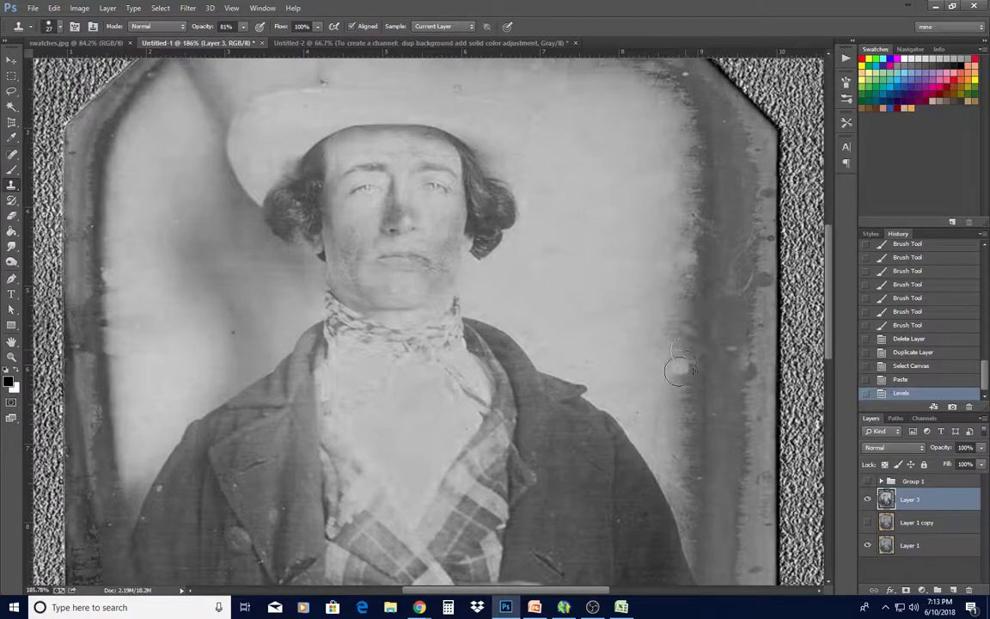
scroll(557, 219, down, 5)
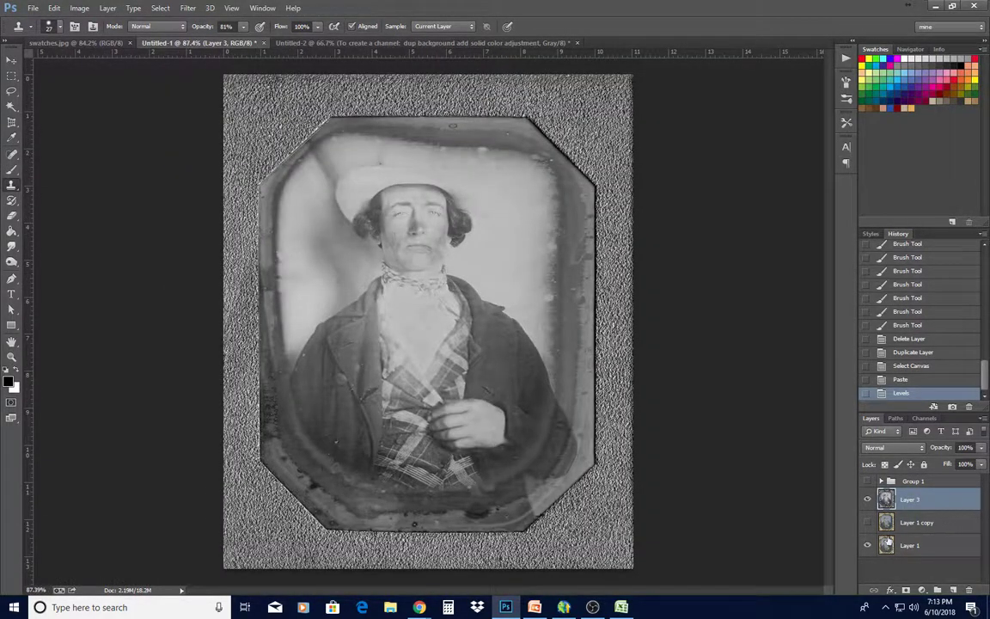
Compare the grayscale layer with the original photo, then delete both Layer 3 and Layer 1 copy
click(868, 499)
click(867, 499)
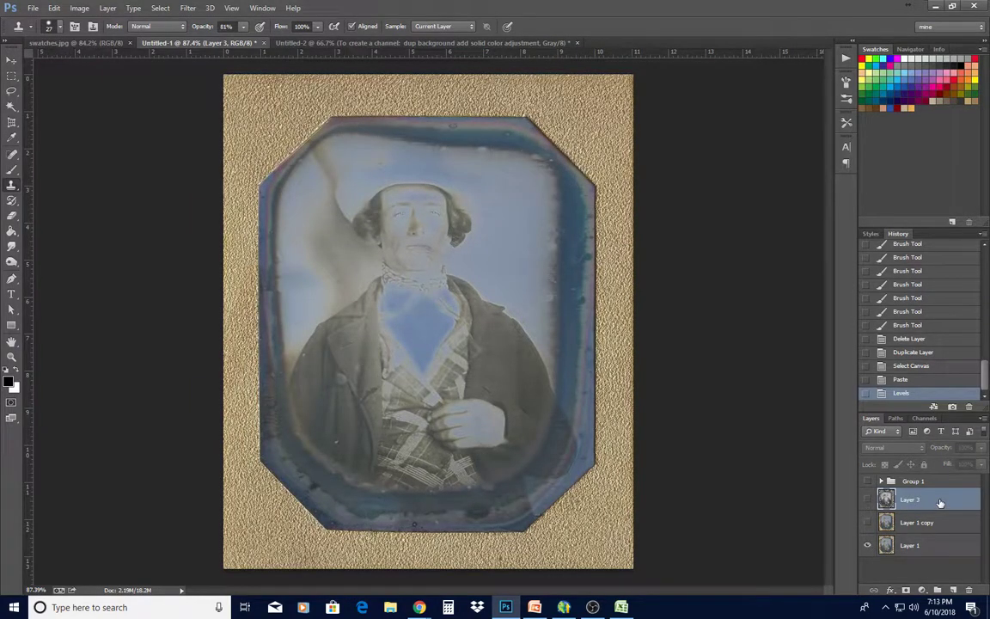
key(Delete)
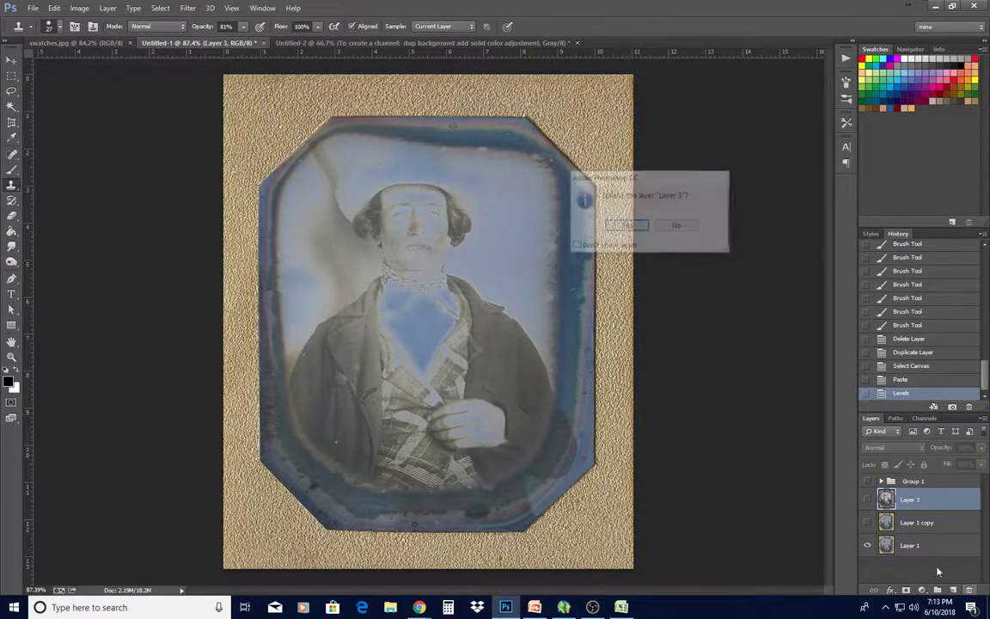
click(628, 226)
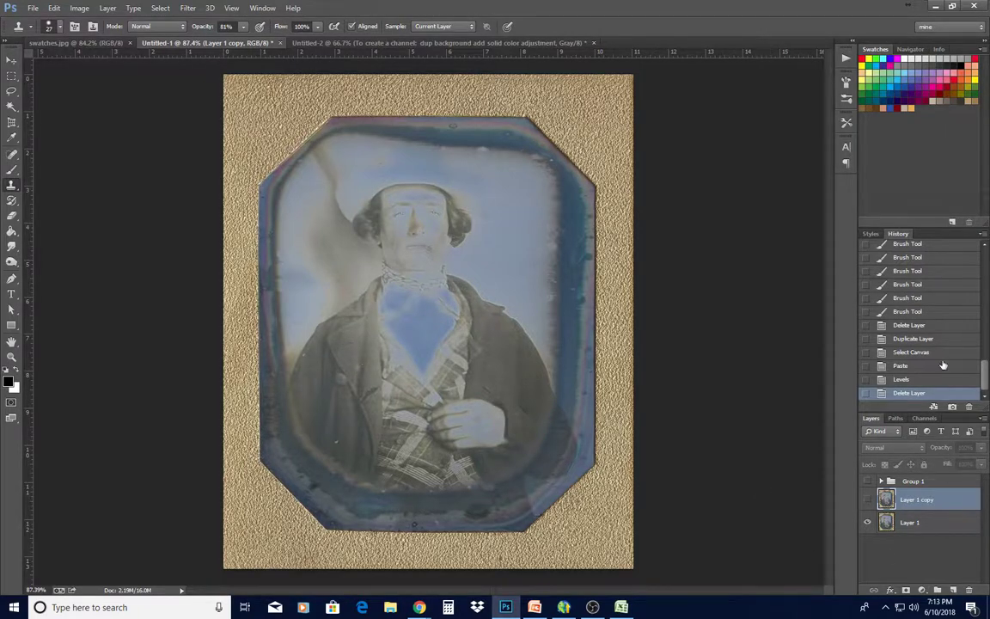
click(971, 591)
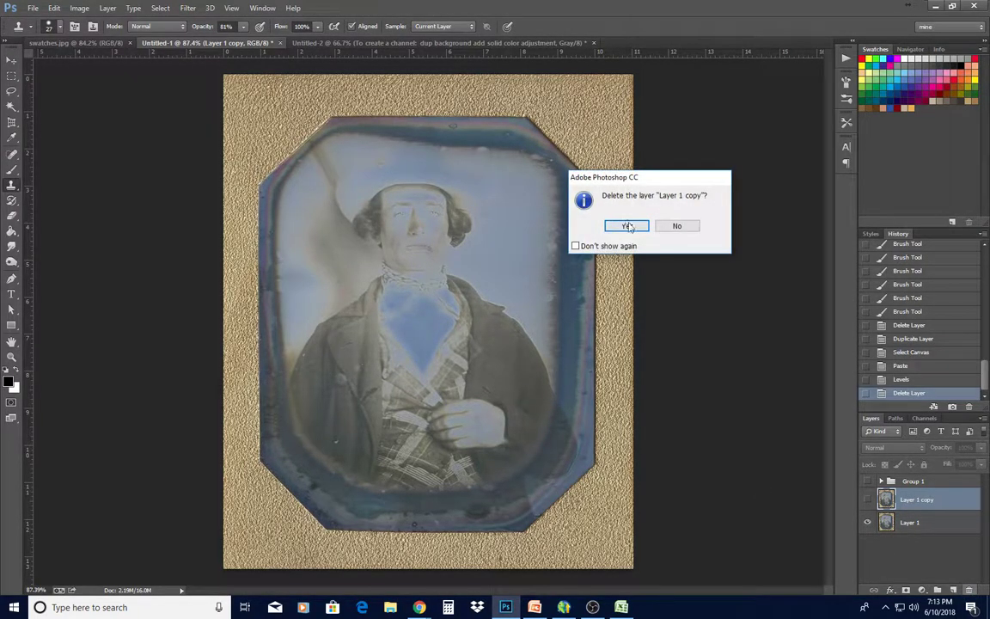
click(629, 224)
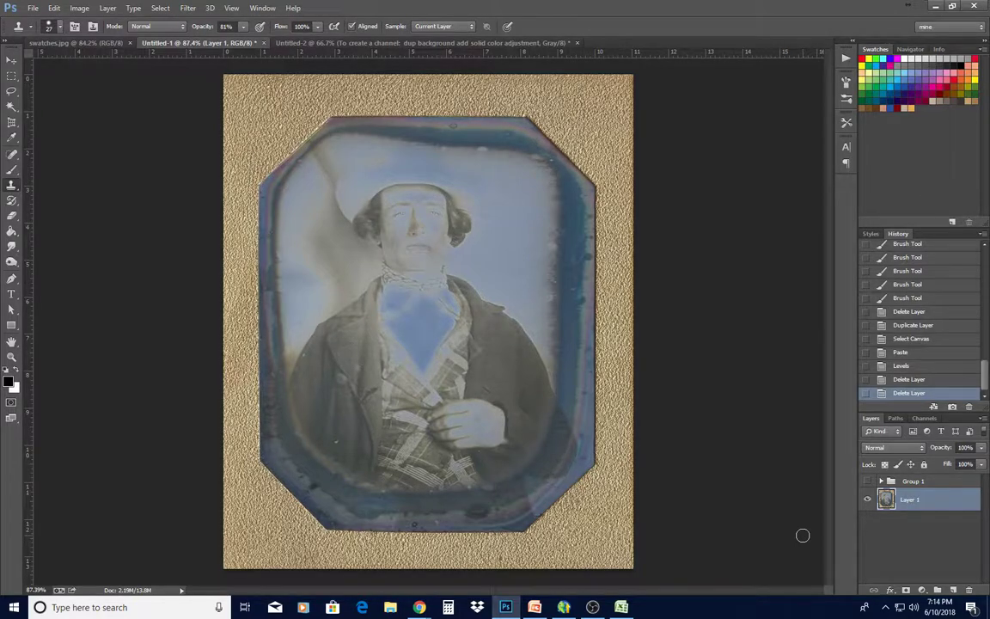
Duplicate Layer 1 in the same document and name the copy "red channel"
right_click(950, 501)
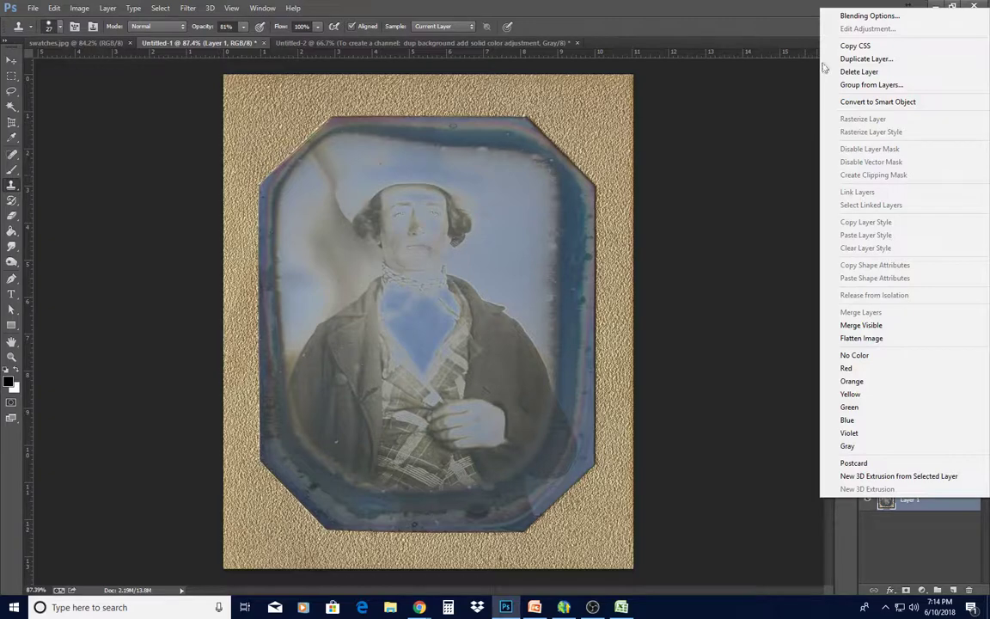
click(866, 59)
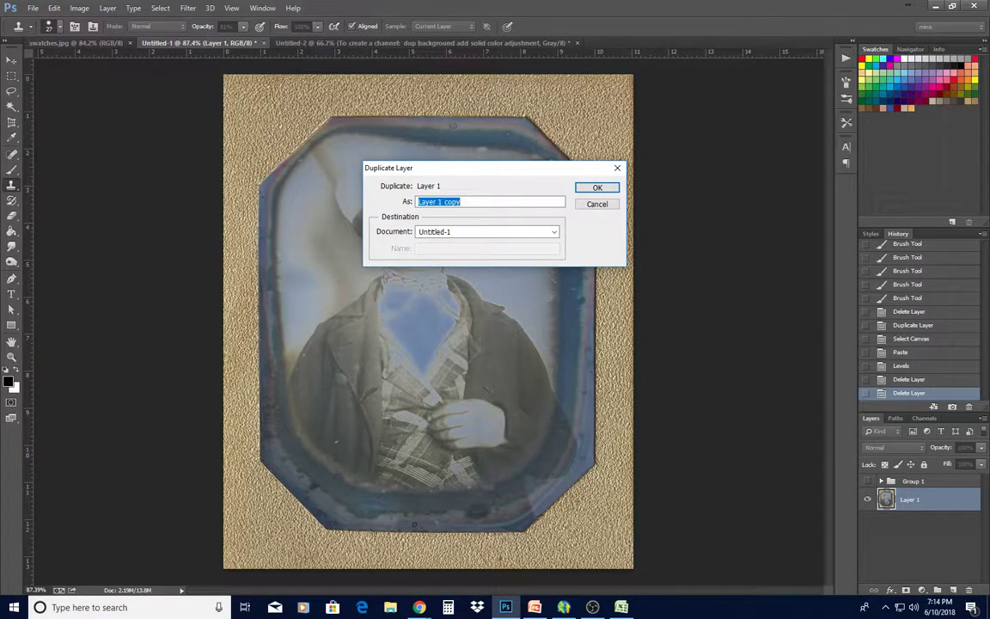
text(red channel)
key(Return)
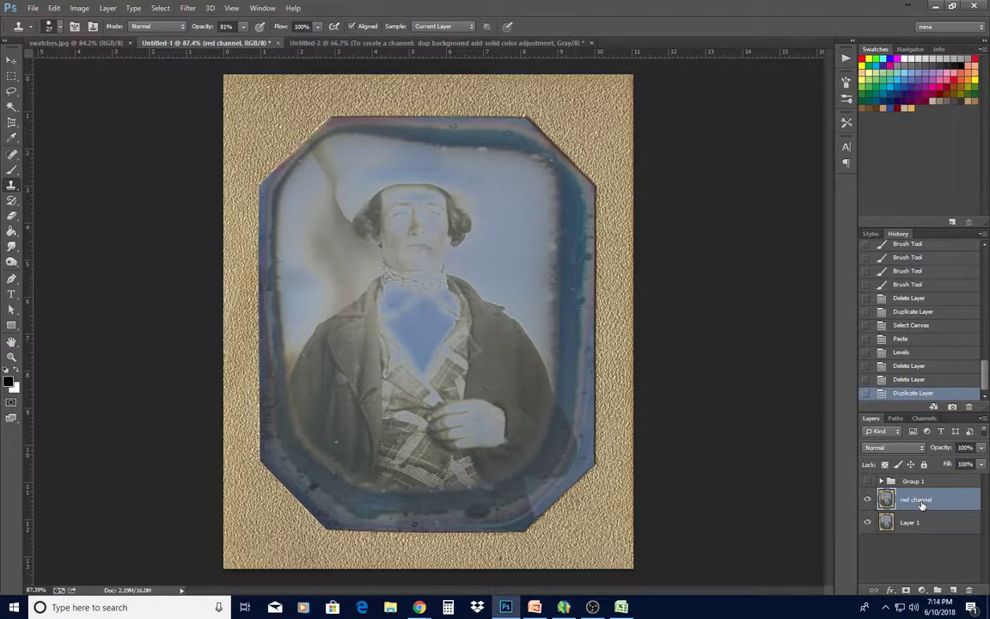
Add a Solid Color fill layer above the red channel layer with red at 225 and green and blue at 0
click(922, 590)
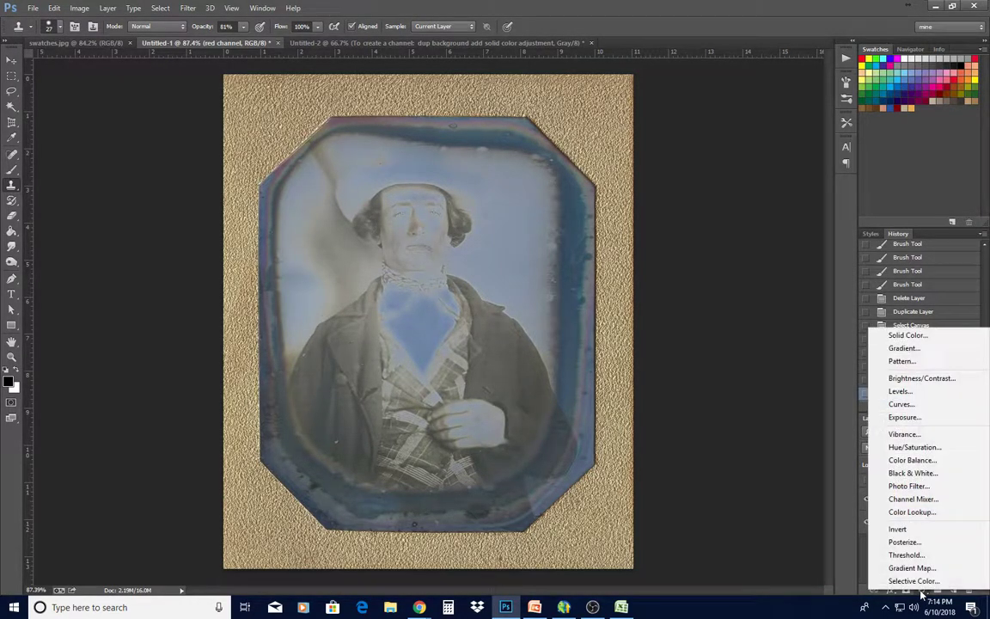
click(907, 335)
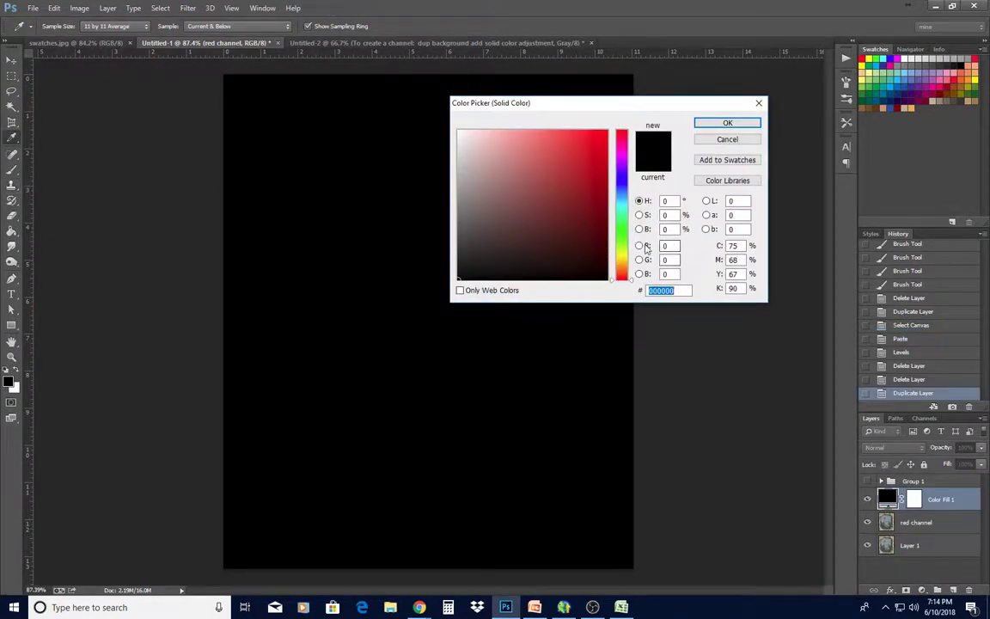
click(639, 245)
click(674, 247)
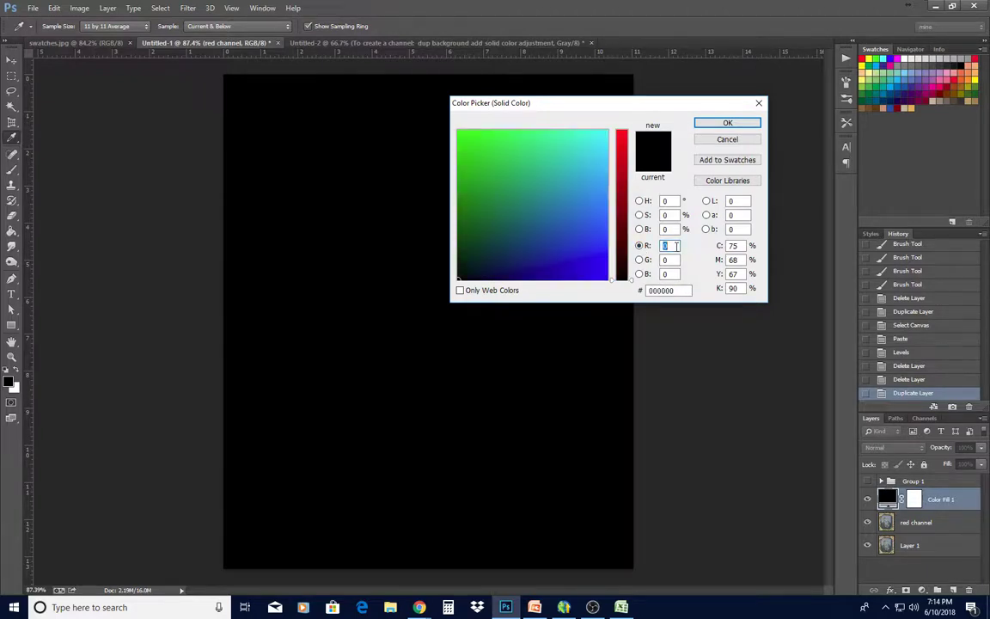
text(225)
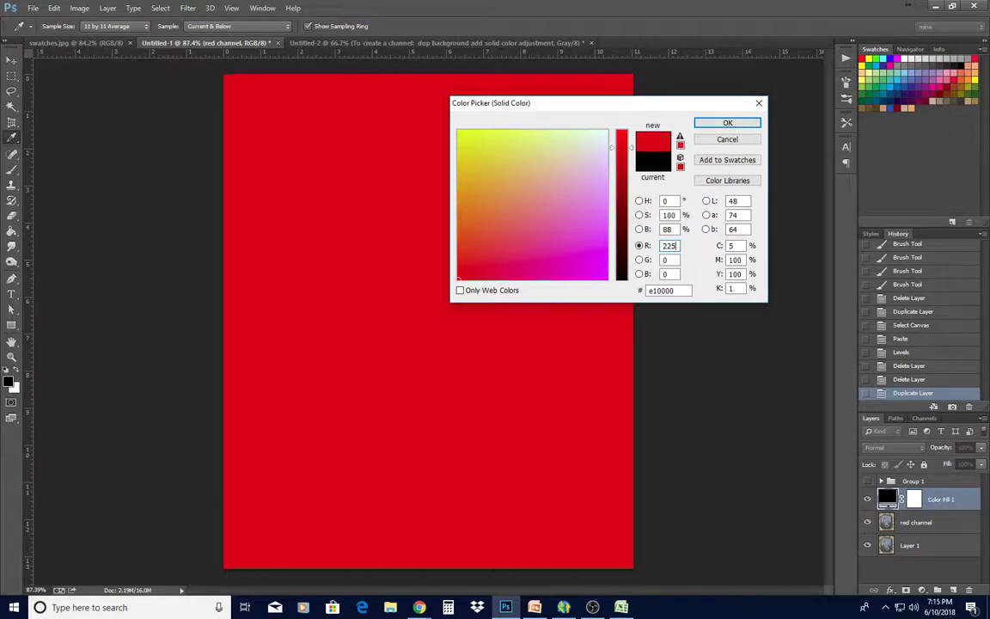
click(720, 123)
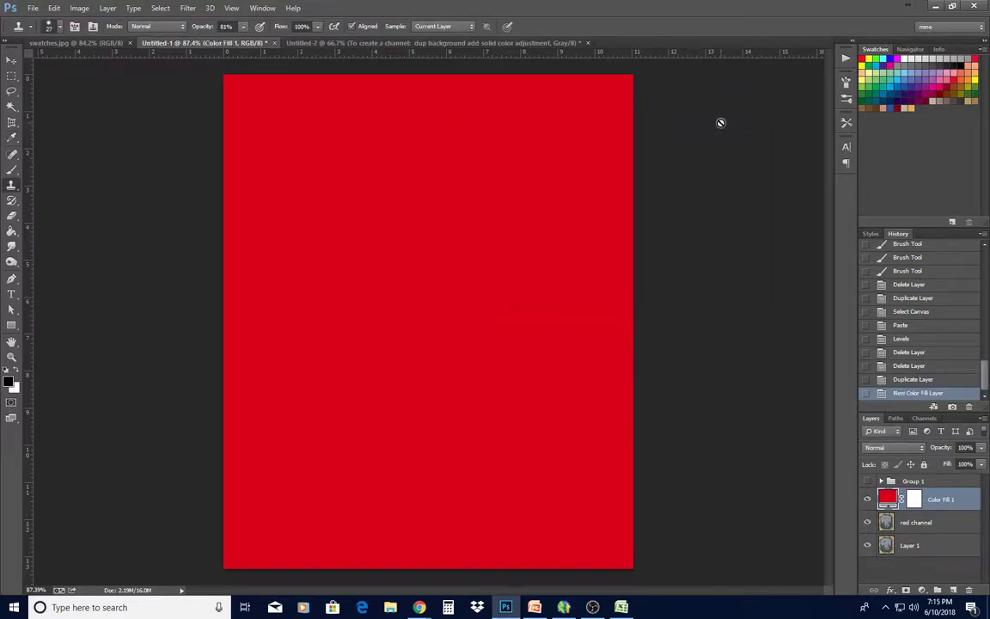
Set the red color fill's blend mode to Multiply and merge it down into the red channel layer
click(892, 448)
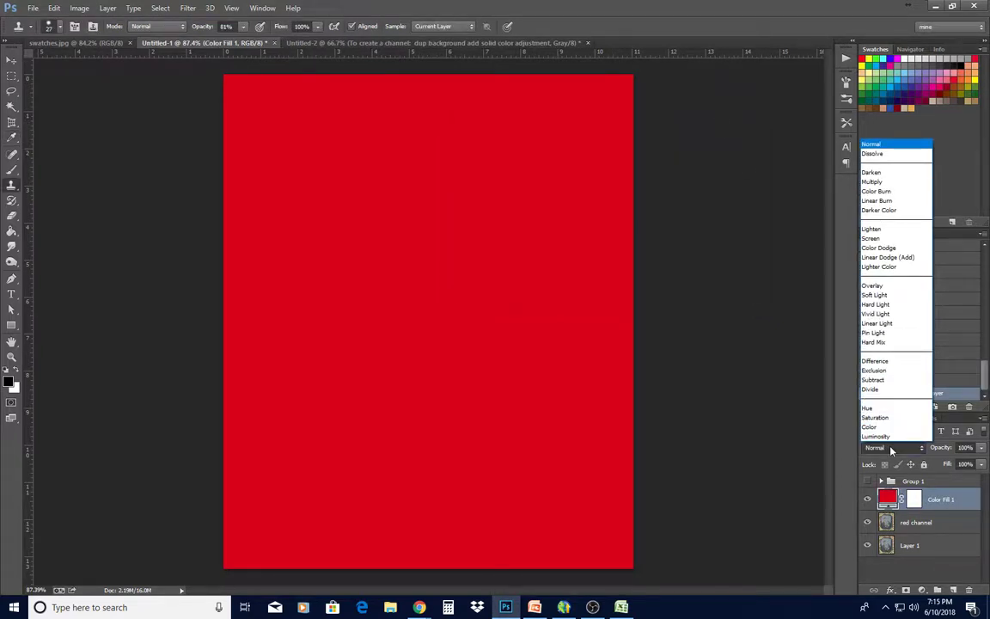
click(873, 181)
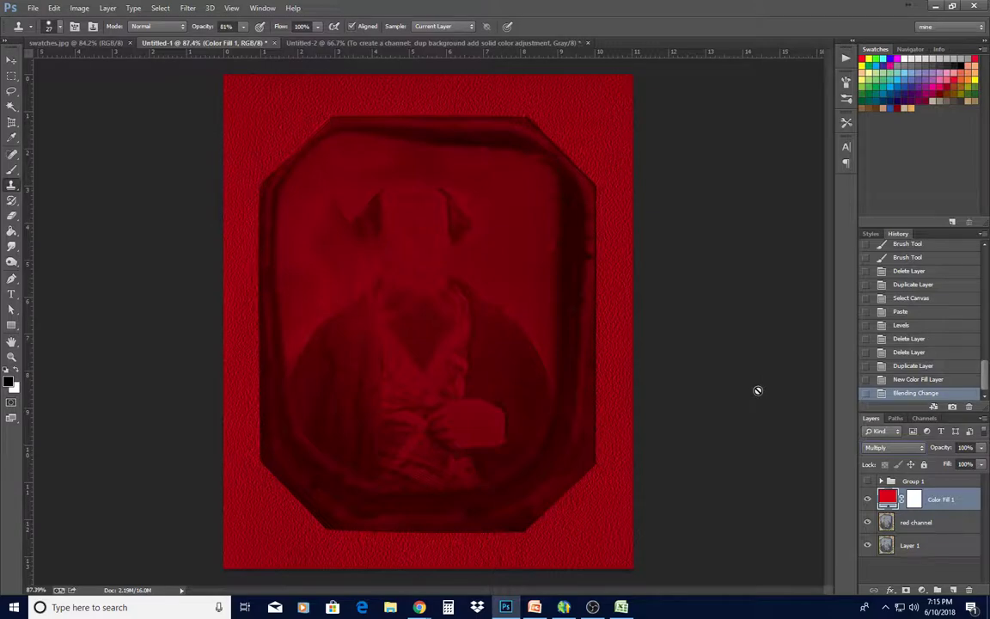
click(107, 8)
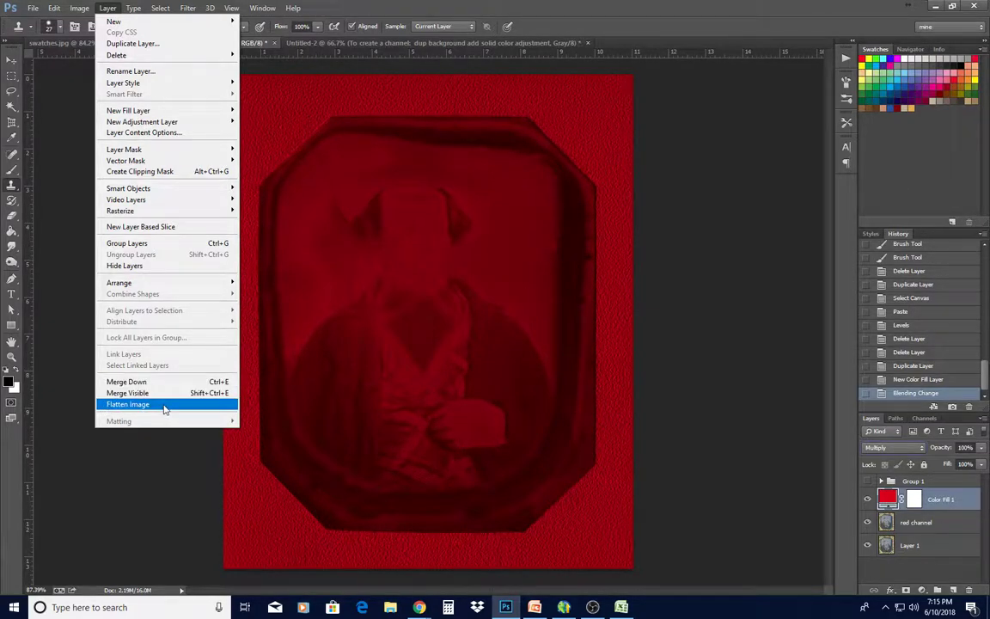
click(129, 381)
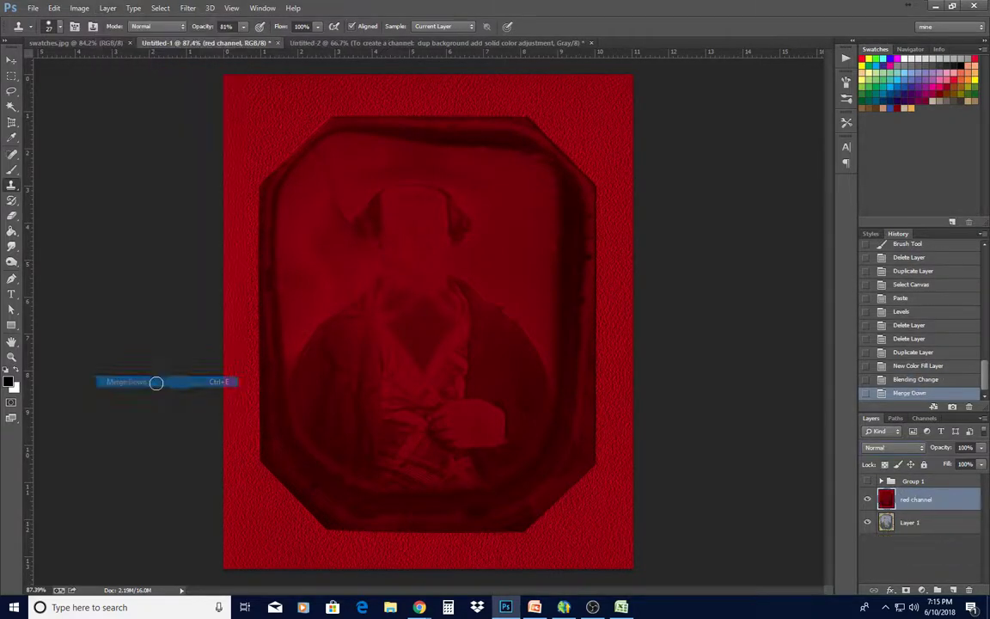
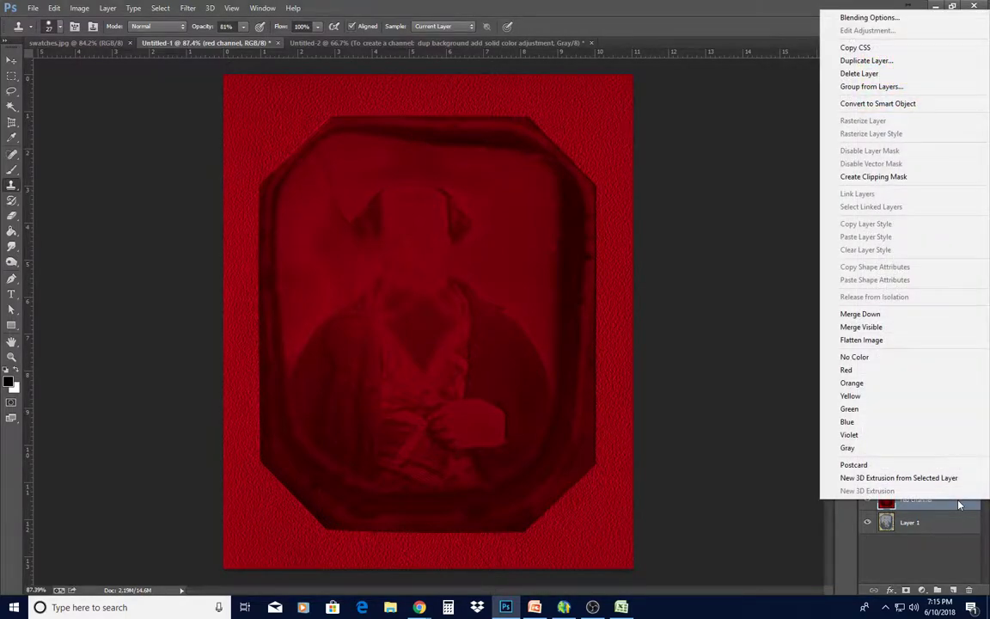
Duplicate the red channel layer and add a Hue/Saturation adjustment above the copy with Hue at 120
click(866, 61)
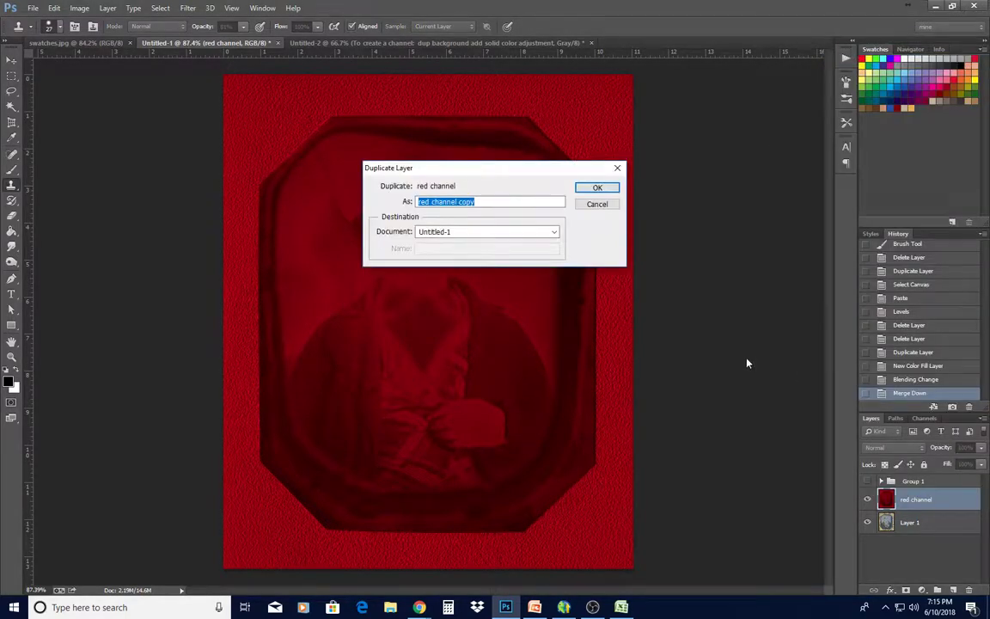
click(601, 187)
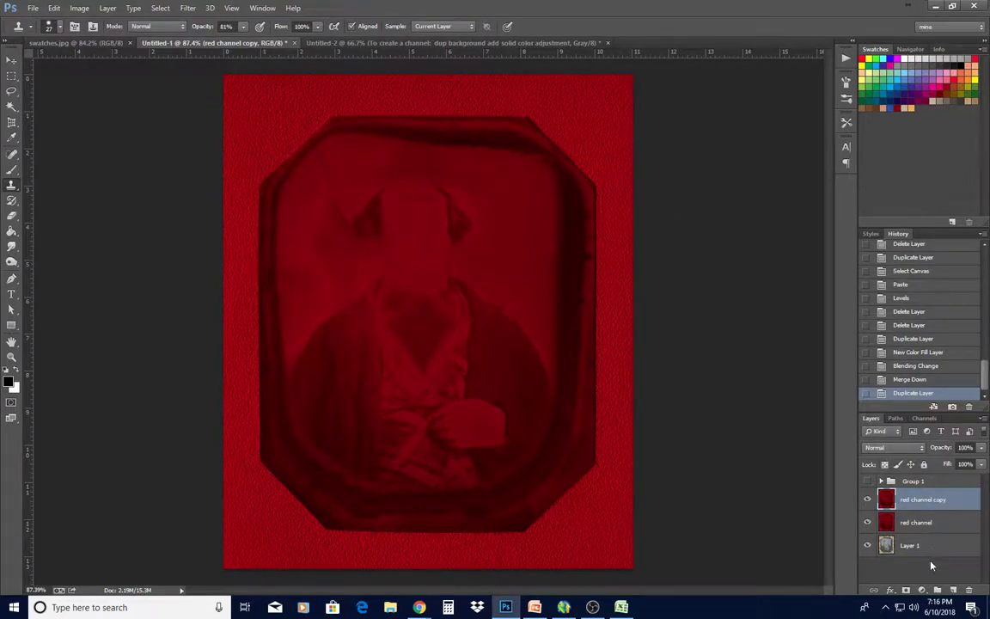
click(922, 591)
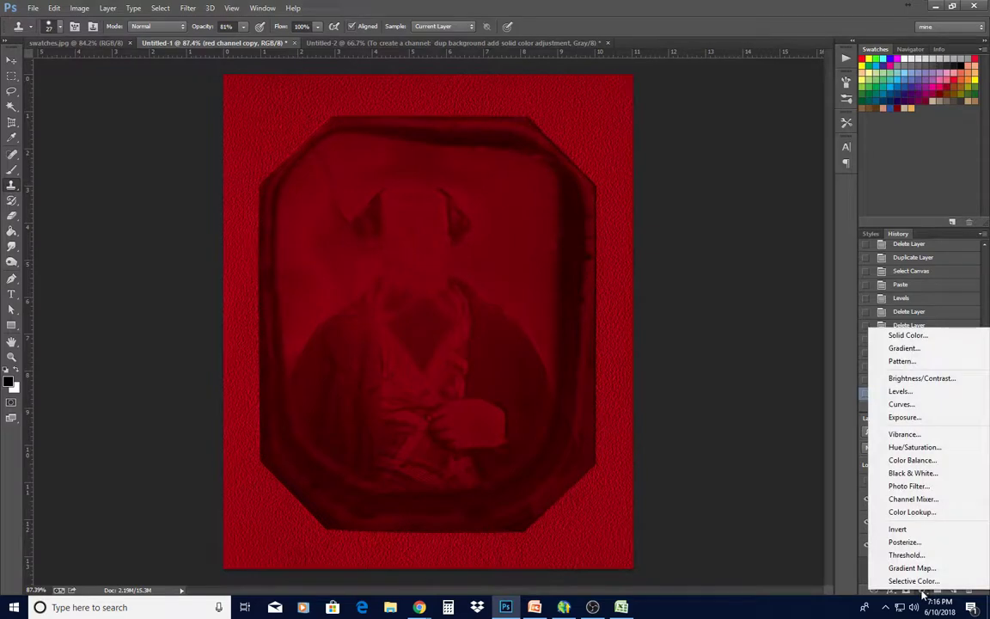
click(915, 446)
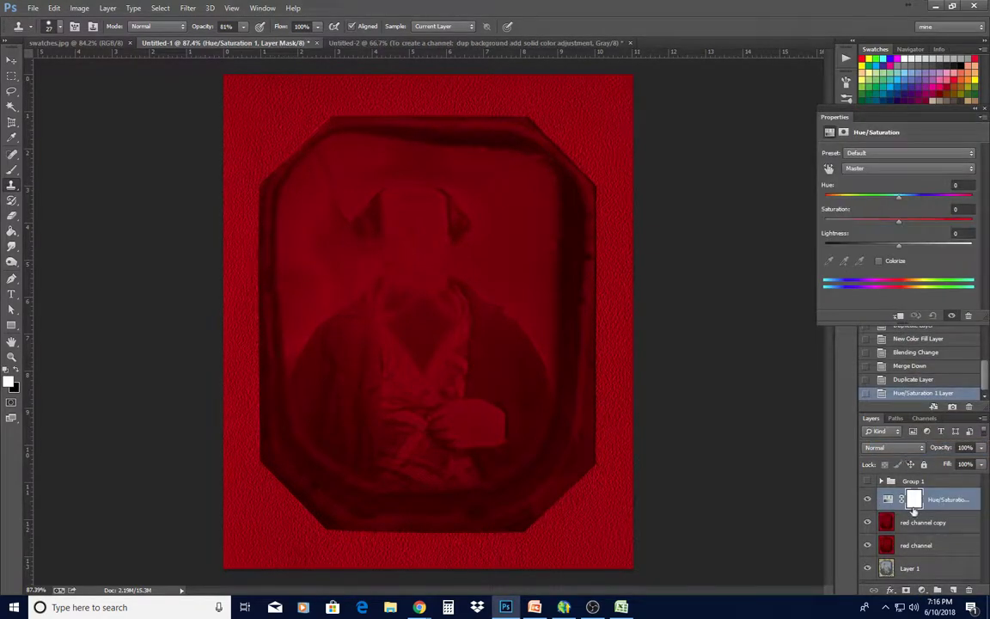
click(958, 185)
text(120)
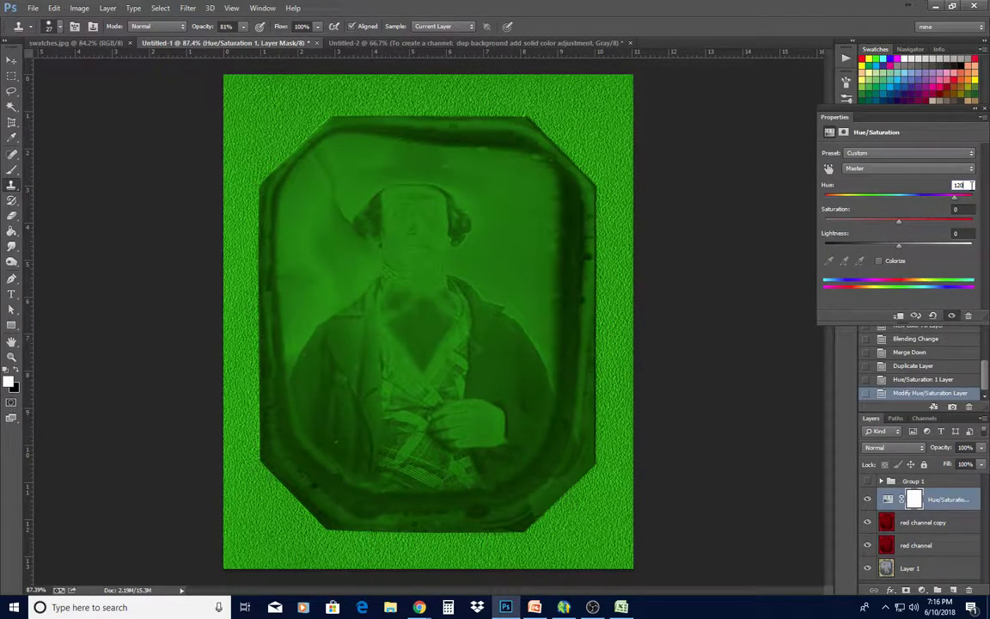
click(845, 99)
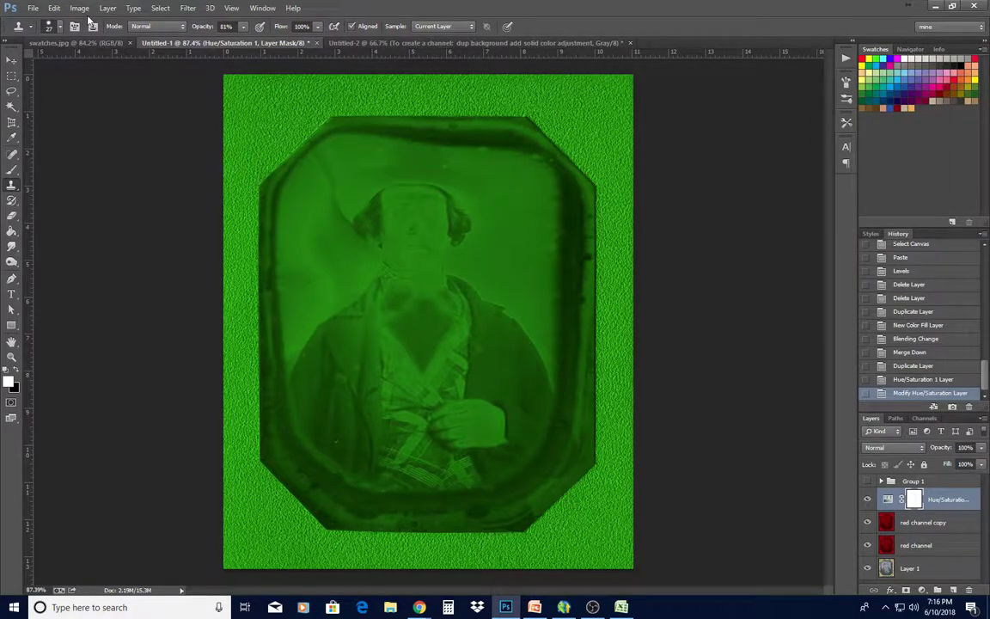
Merge the Hue/Saturation adjustment down into the red channel copy and set that layer's blend mode to Screen
click(106, 11)
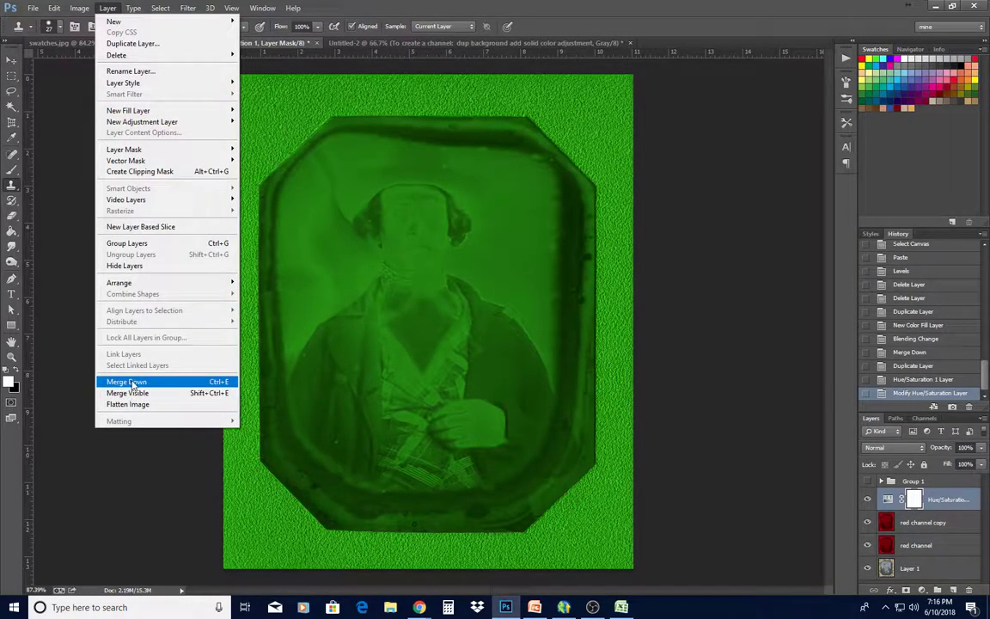
click(131, 381)
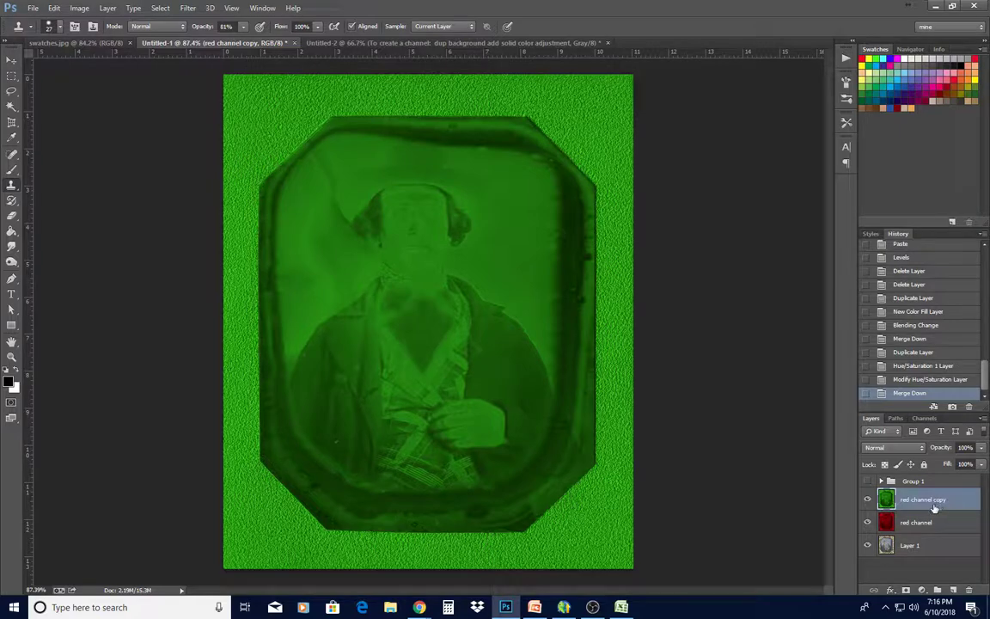
click(899, 448)
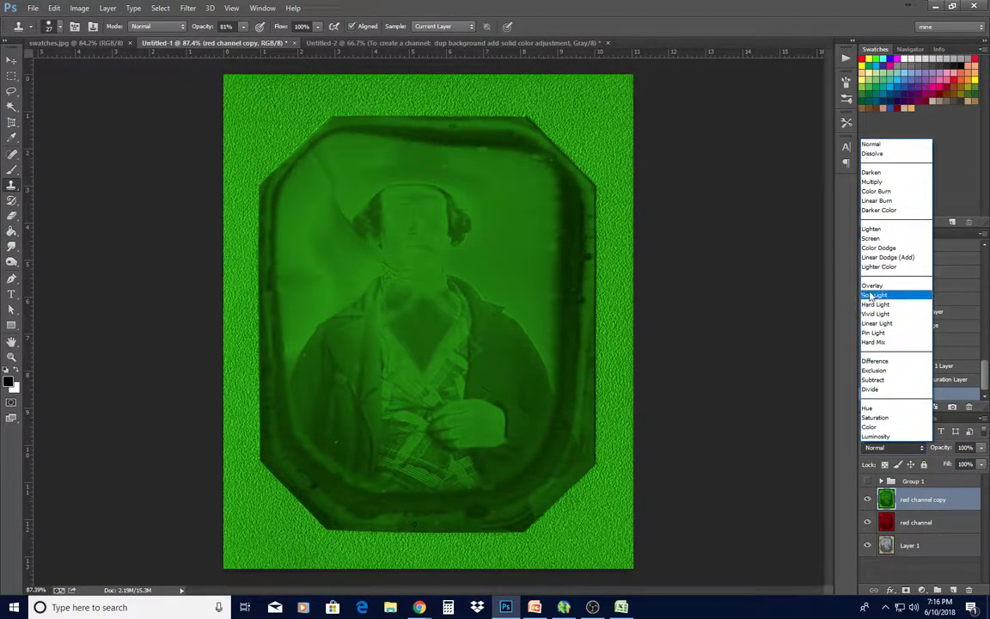
click(871, 238)
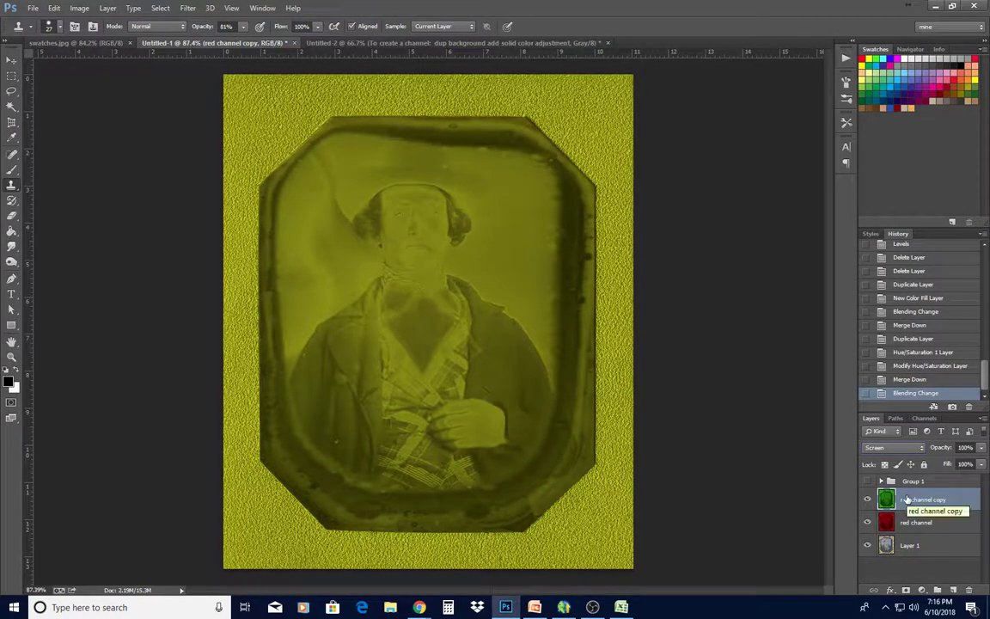
Duplicate the green-tinted red channel copy layer within the same document, keeping the default name
right_click(954, 500)
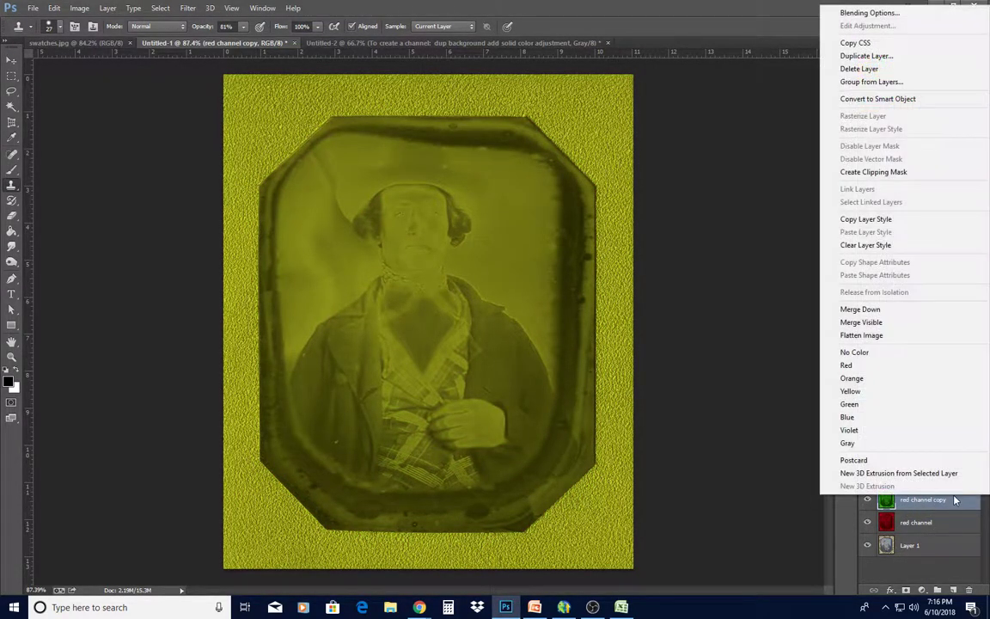
click(866, 56)
click(596, 187)
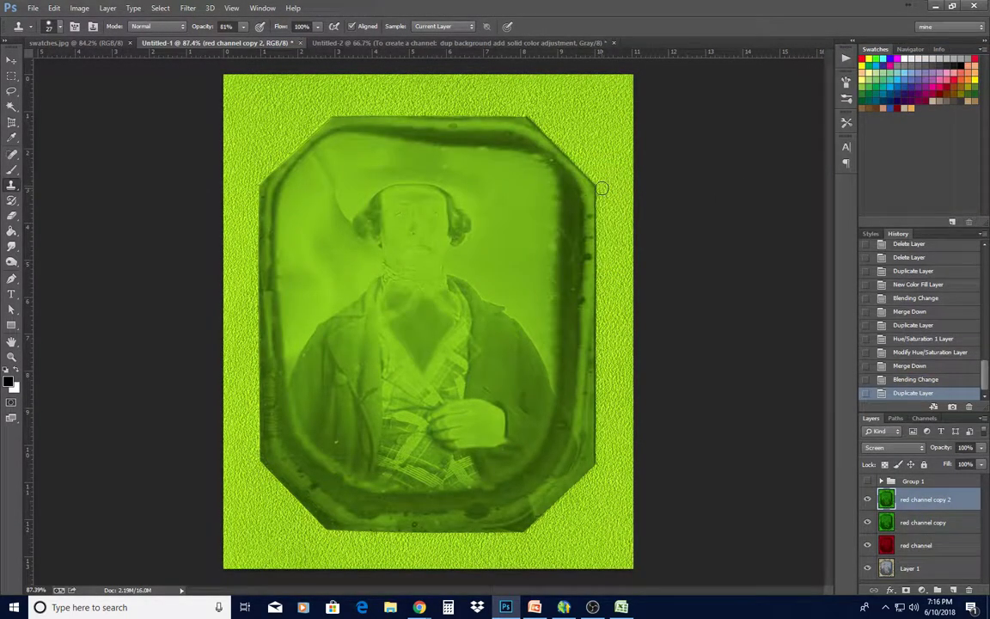
Add a Hue/Saturation adjustment with Hue at 120 above the second copy and merge it down into that layer
click(921, 589)
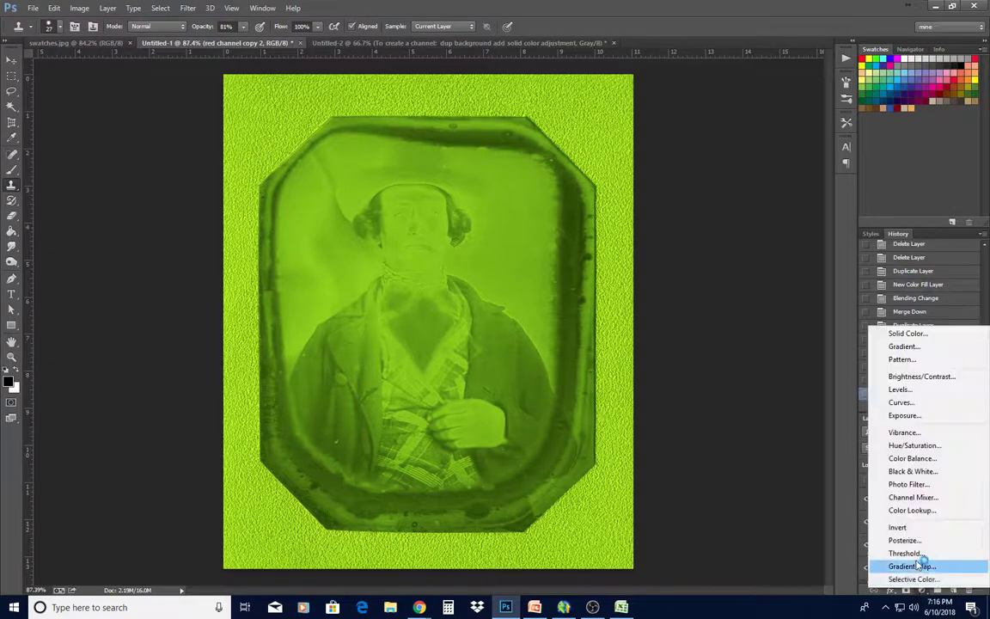
click(915, 446)
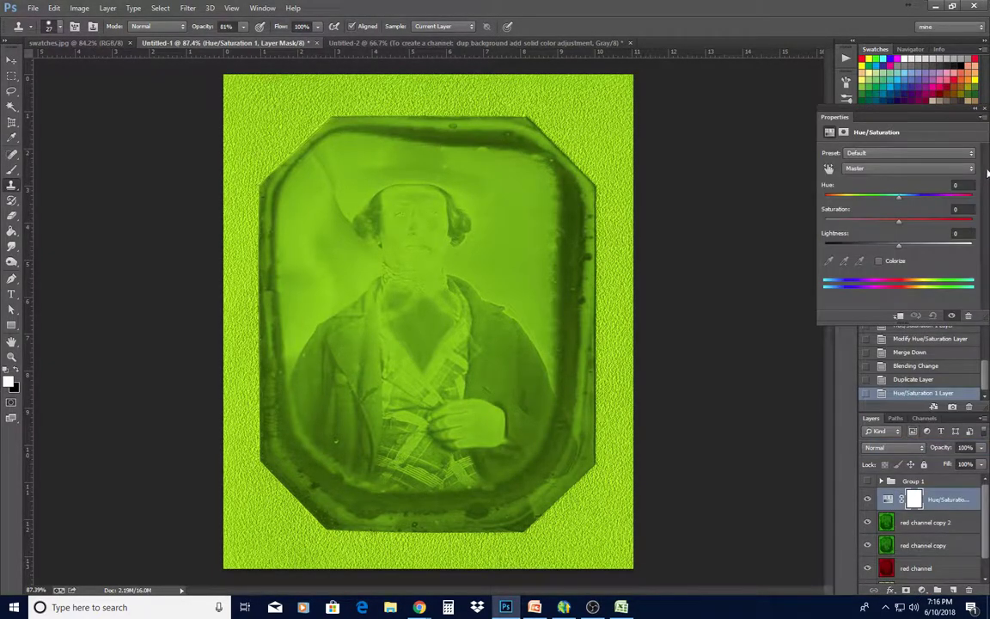
click(962, 185)
text(120)
key(Return)
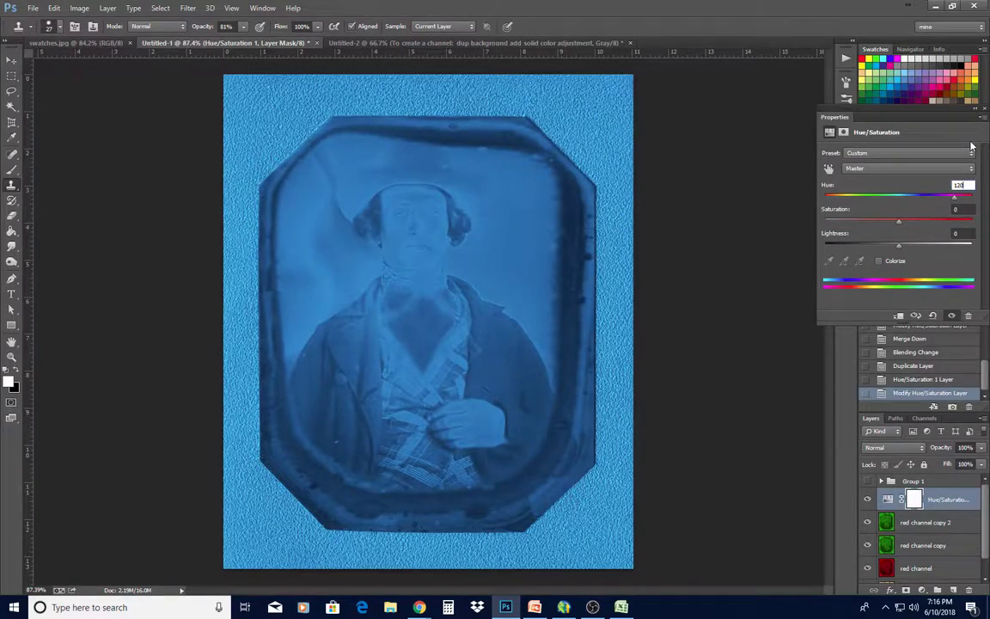
click(985, 110)
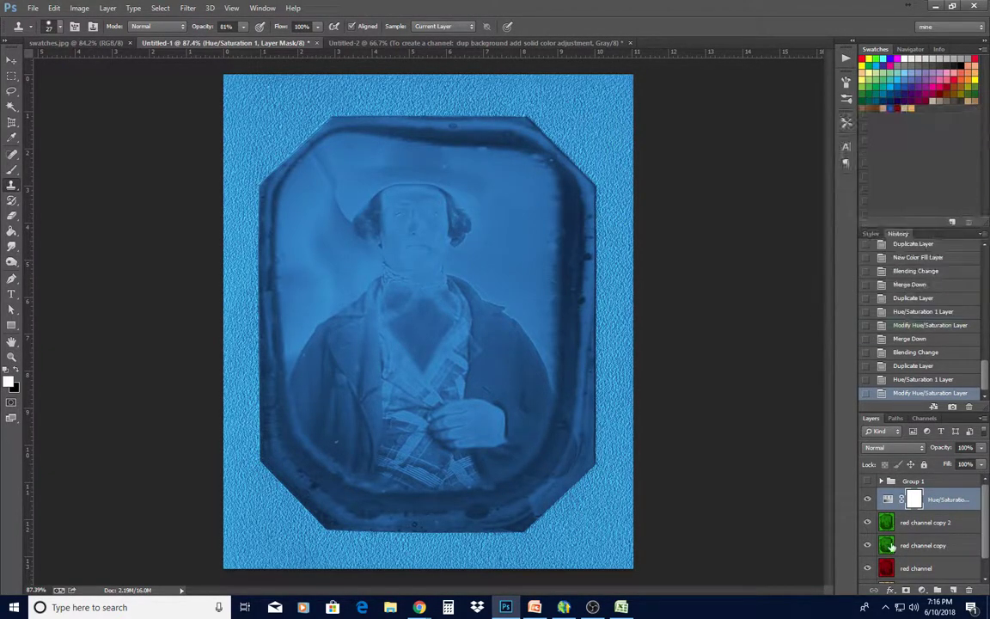
click(108, 7)
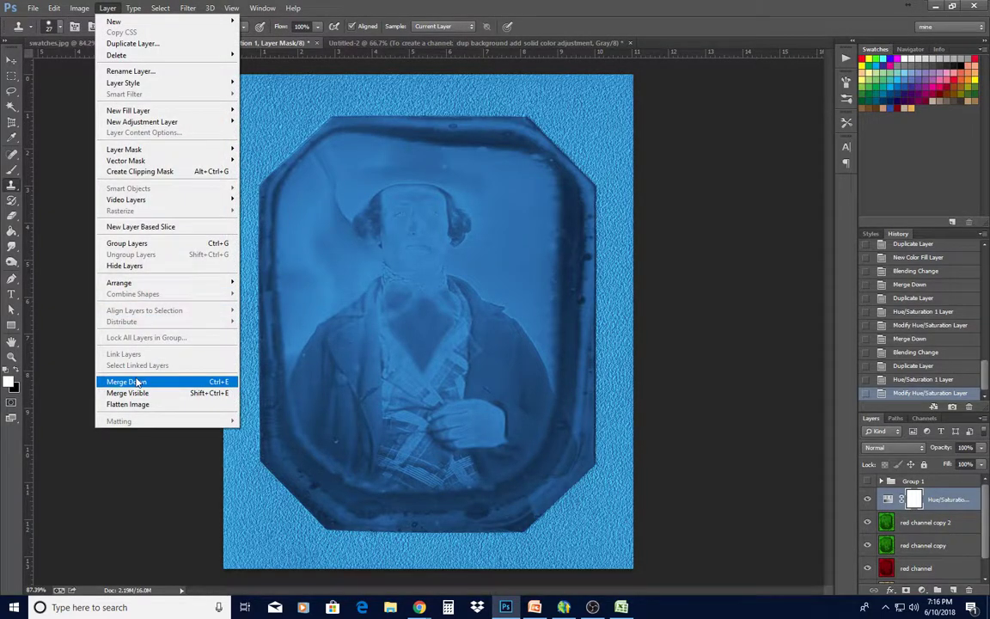
click(127, 381)
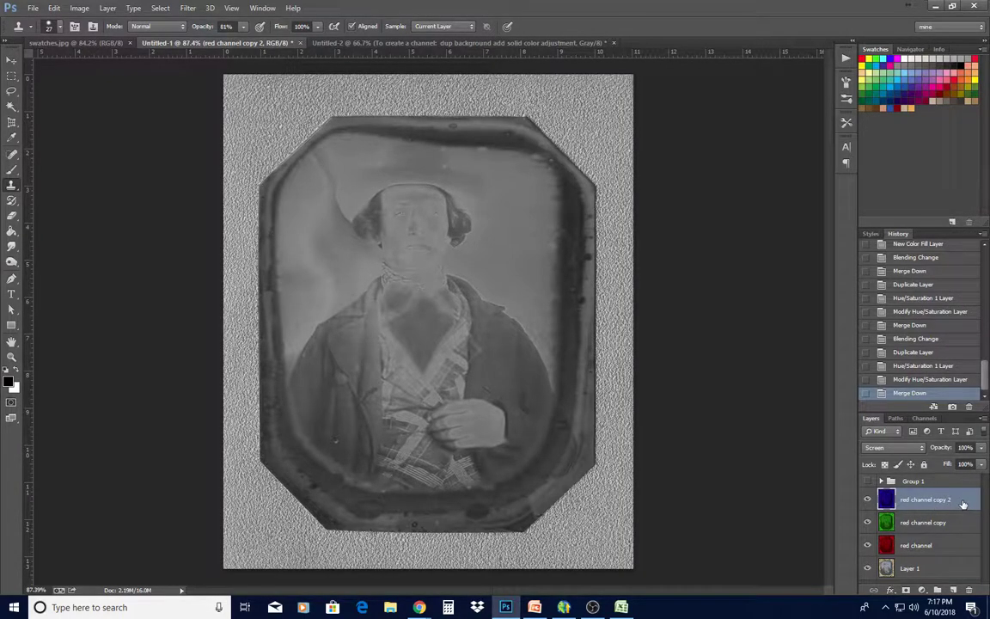
Merge the red, green and blue tinted layers into one layer and rename it "red channel"
shift+click(953, 551)
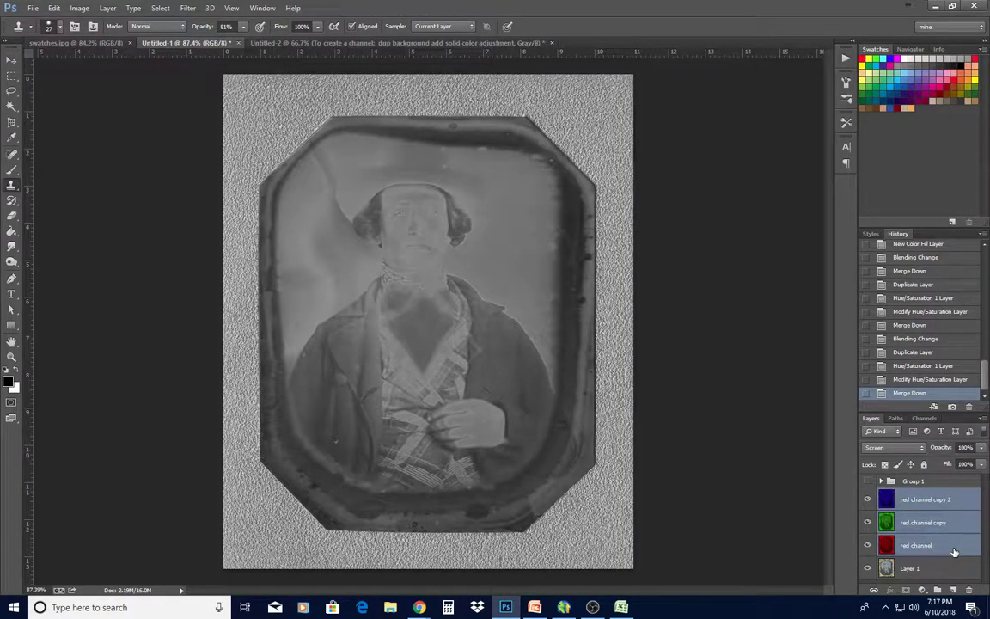
right_click(952, 550)
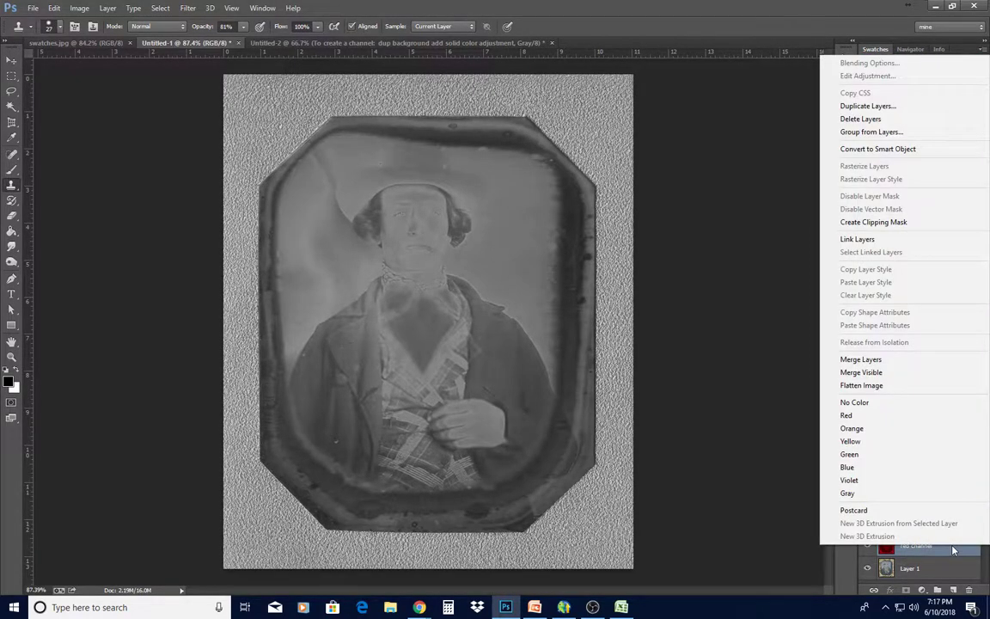
click(850, 364)
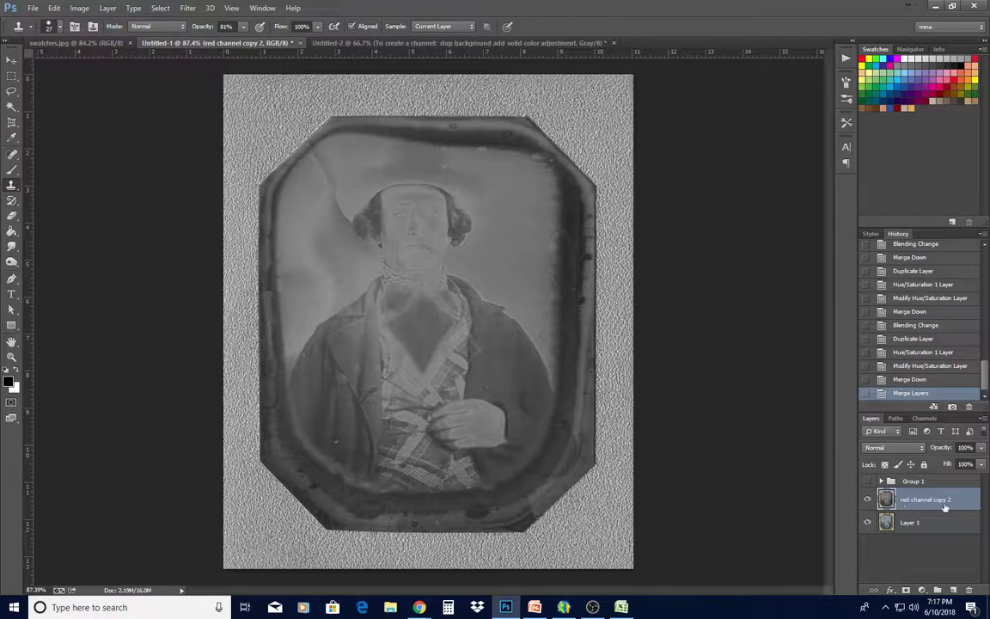
double_click(932, 499)
text(red)
key(Return)
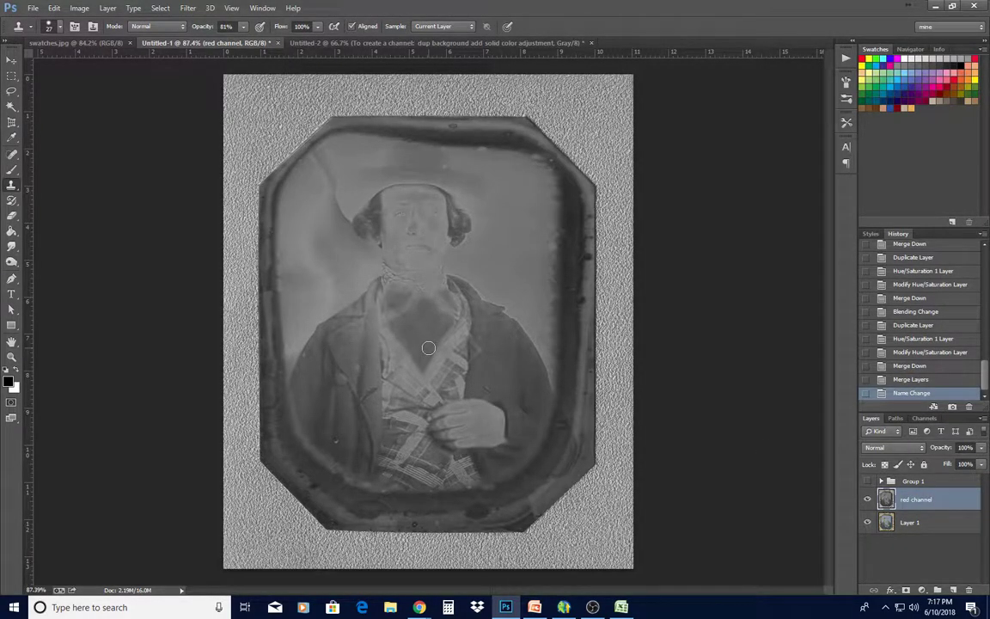
Hide the red channel layer, then duplicate Layer 1 in the same document and name the copy "green channel"
click(866, 500)
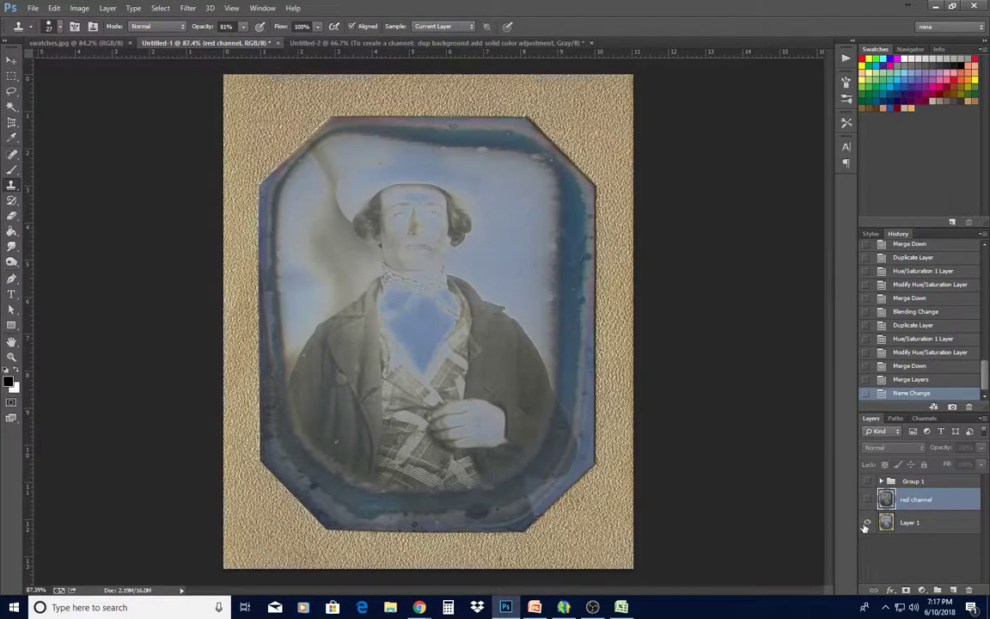
click(949, 523)
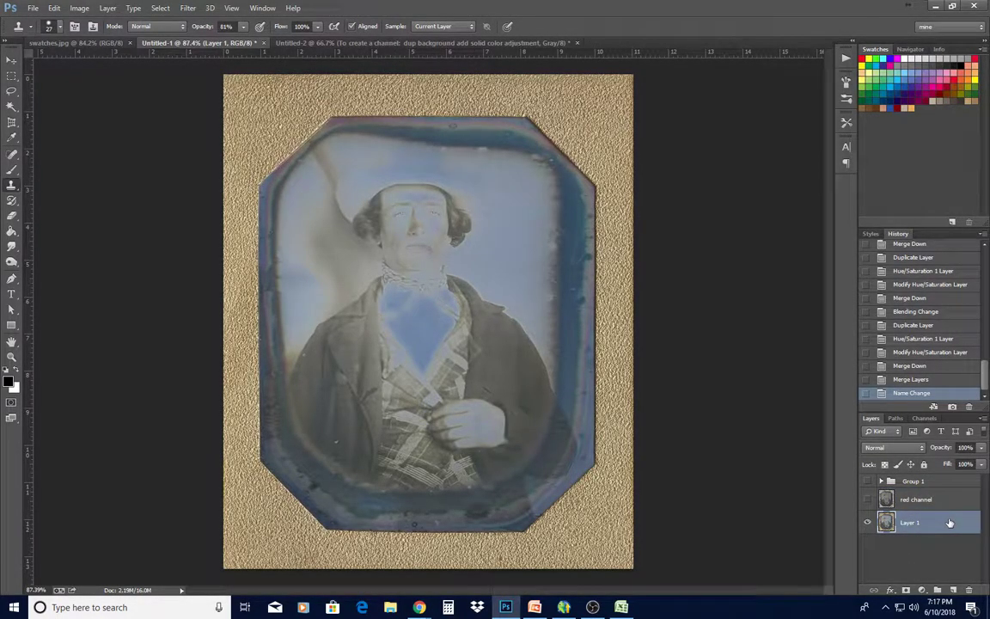
right_click(950, 523)
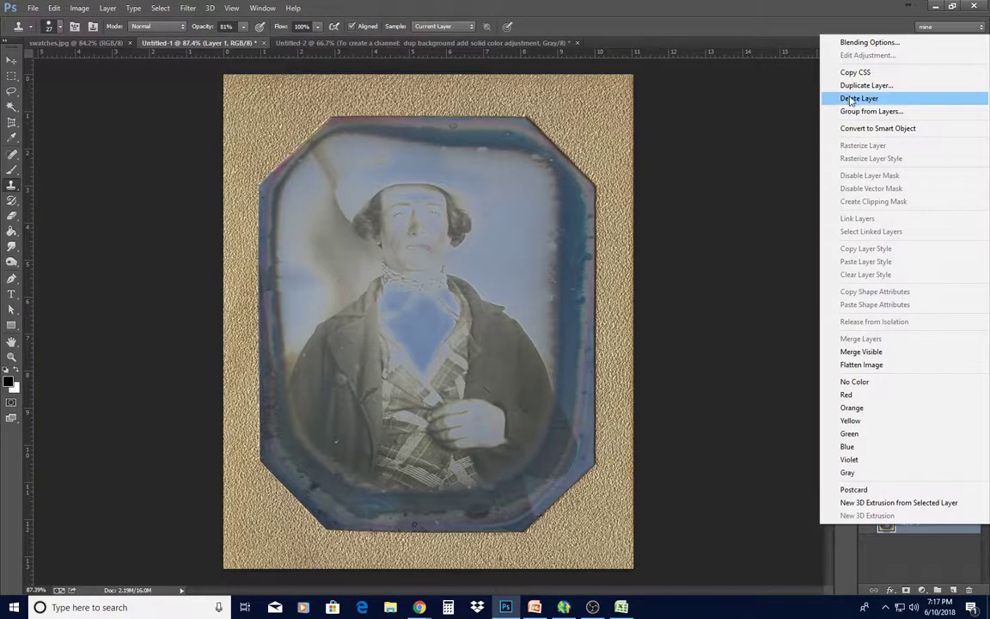
click(866, 85)
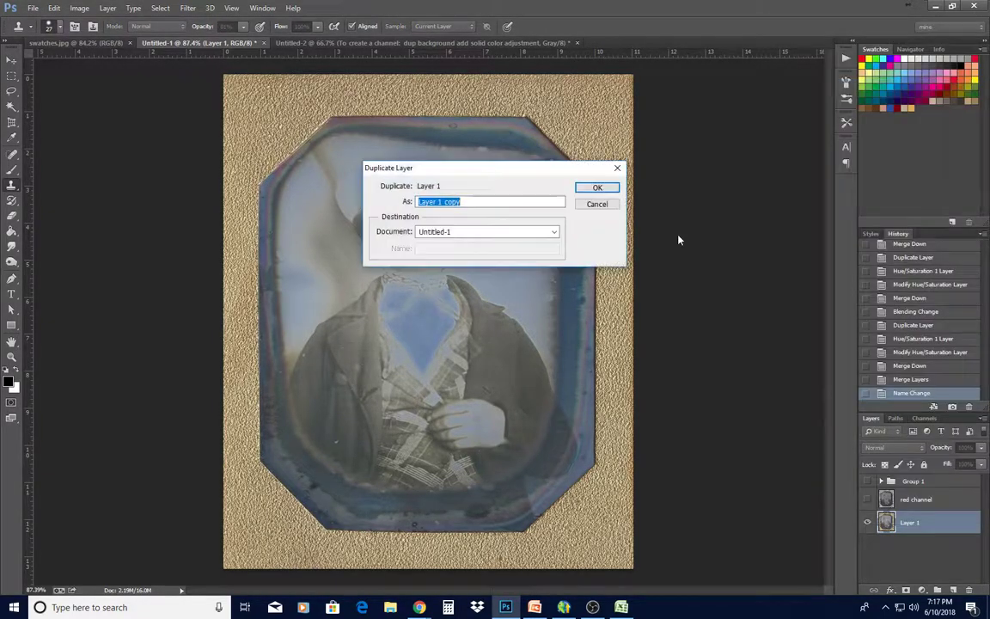
text(green channel)
key(Return)
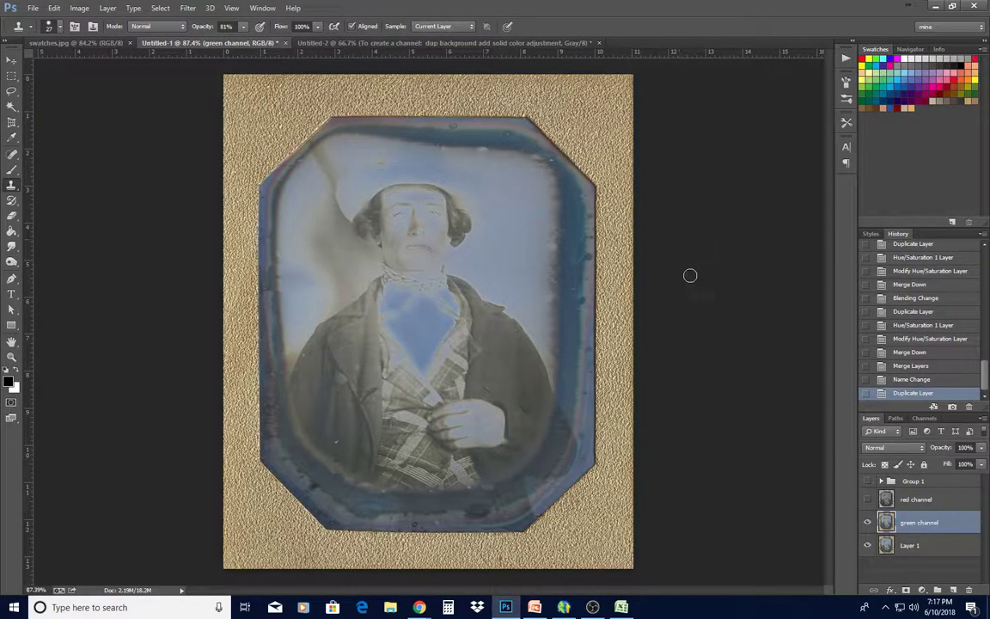
Add a Solid Color fill layer above the green channel layer with green set to 225 and red and blue at 0
click(922, 591)
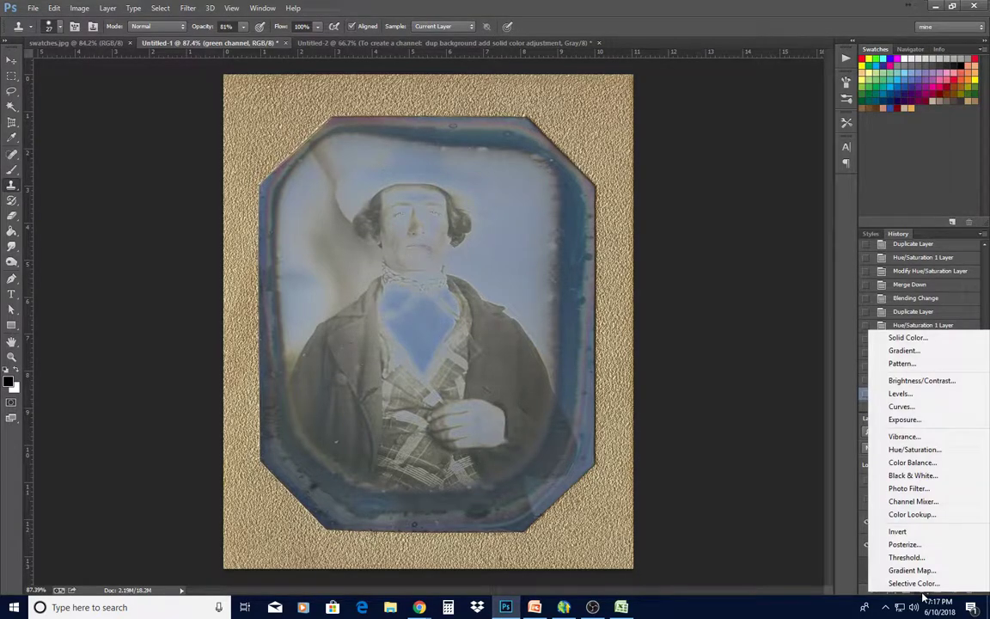
click(907, 337)
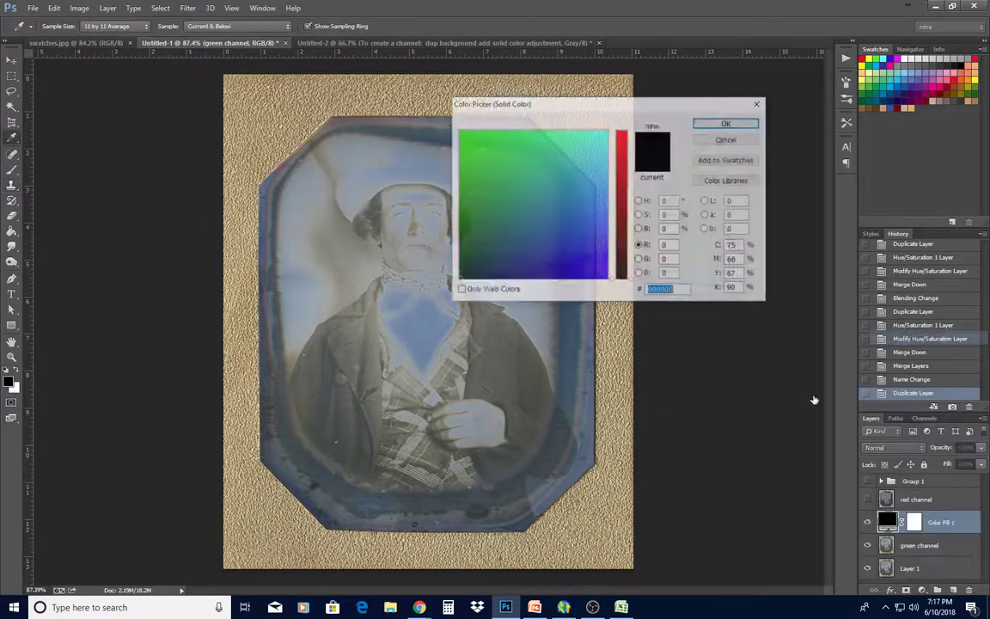
click(676, 260)
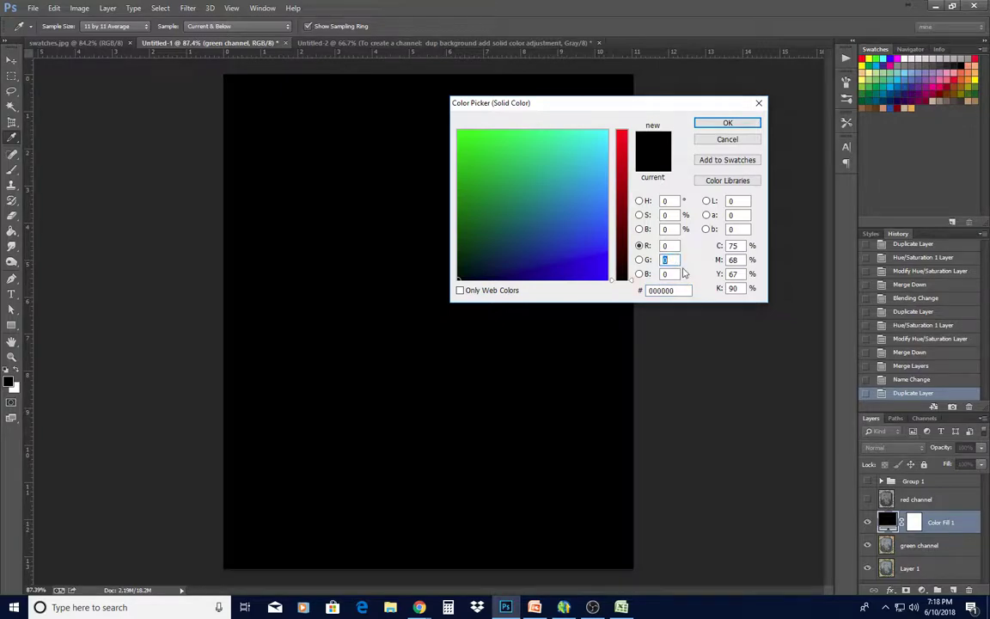
text(225)
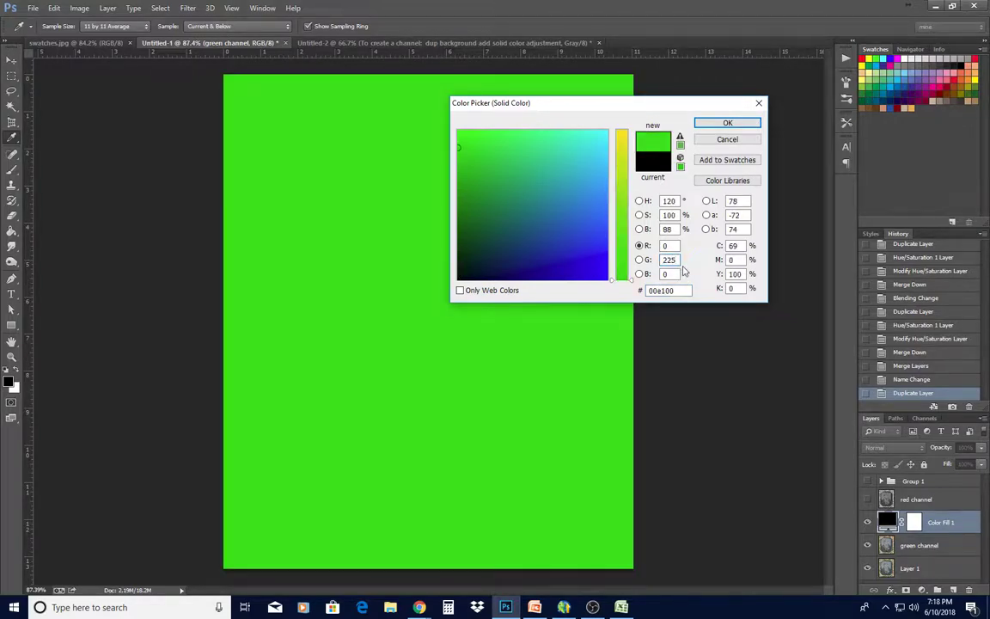
click(727, 123)
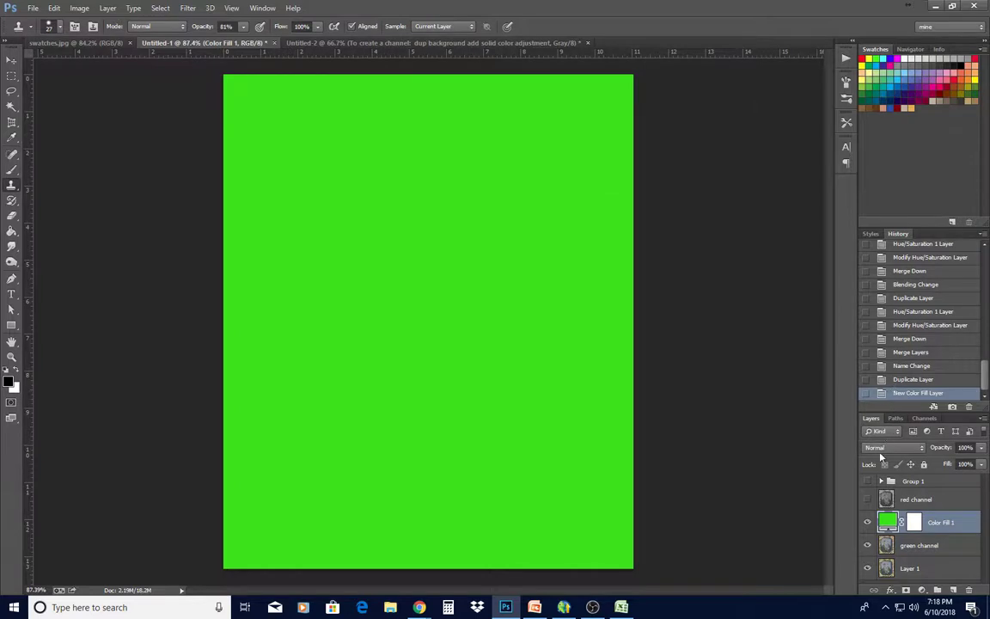
Set the green fill layer's blend mode to Multiply and merge it down into the green channel layer
click(881, 455)
click(880, 188)
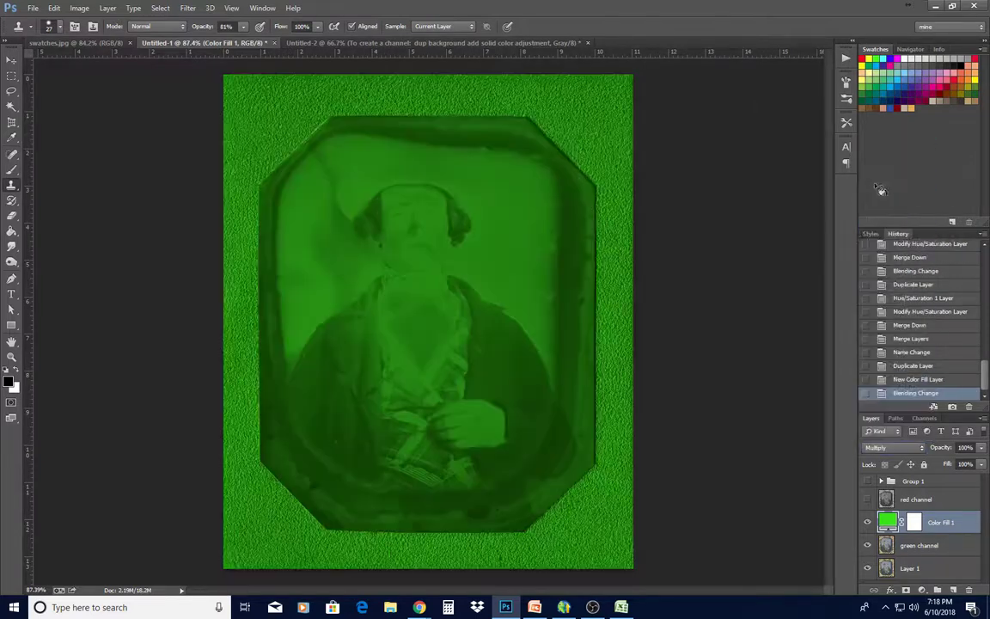
click(106, 9)
click(129, 380)
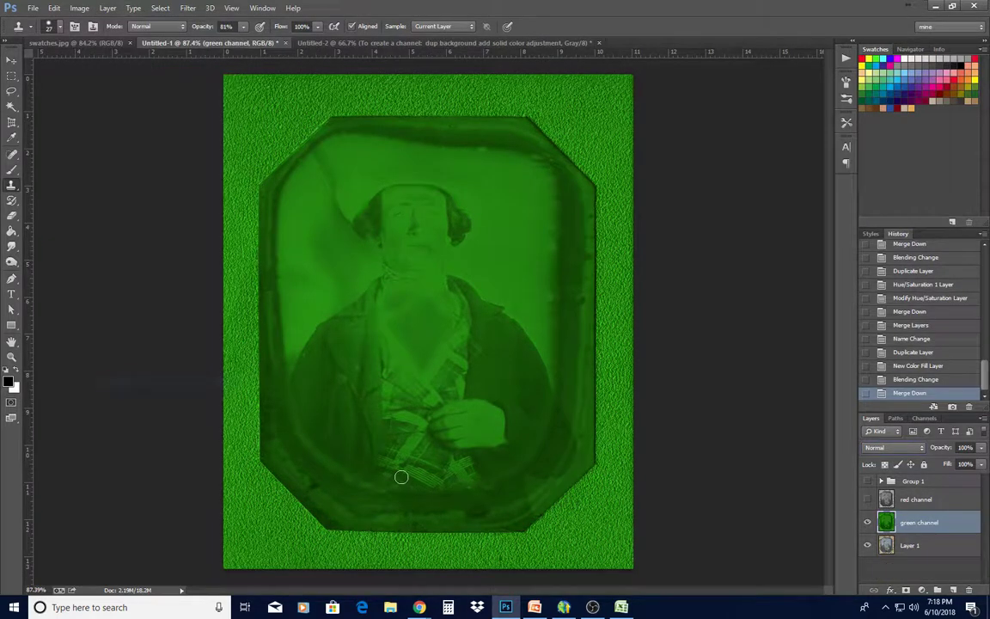
Duplicate the green-tinted green channel layer within the same document, keeping the default name
right_click(963, 525)
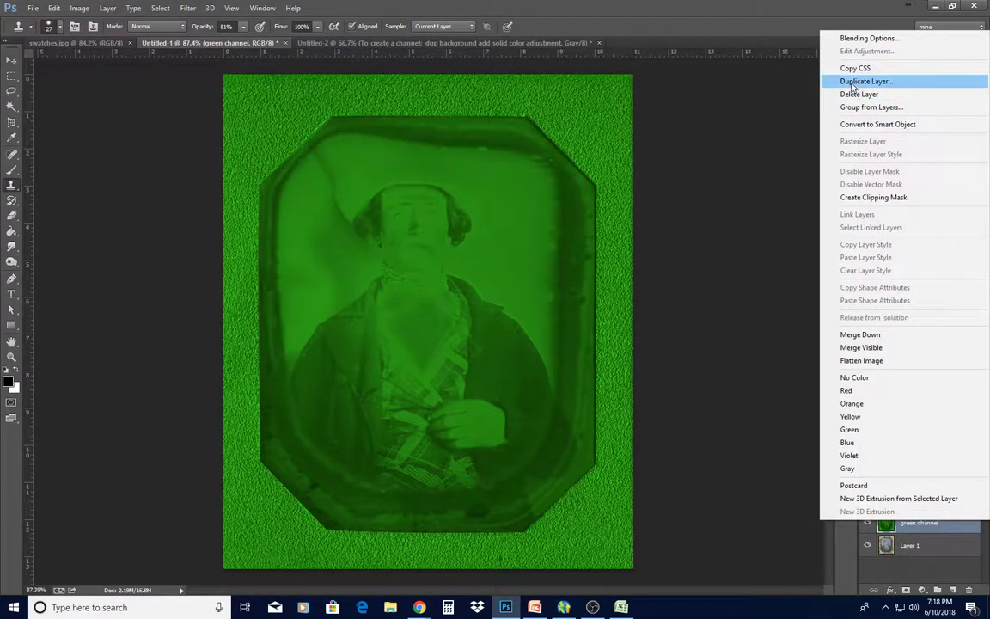
click(808, 77)
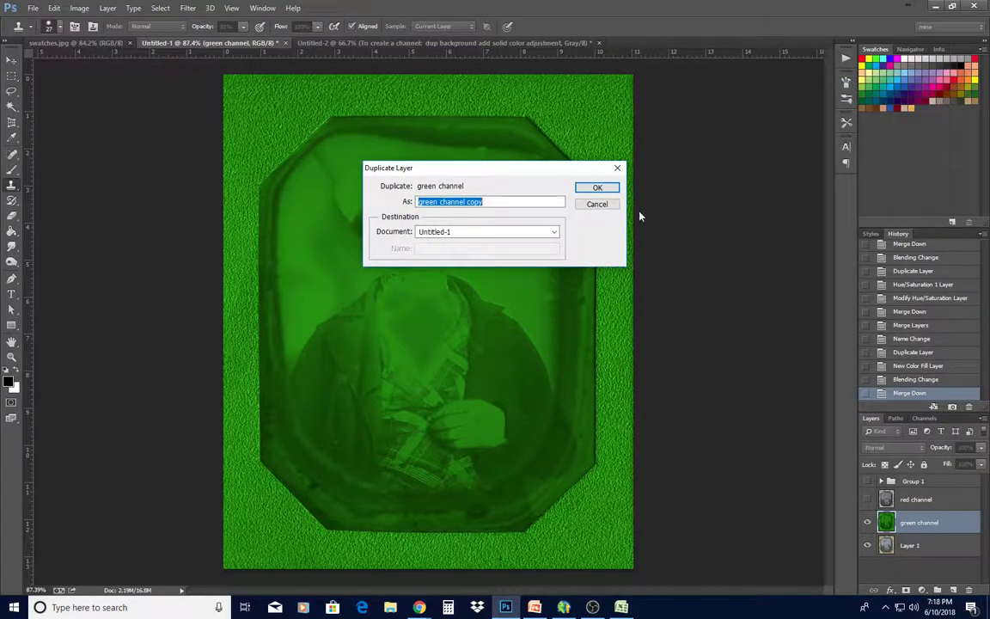
click(597, 188)
Add a Hue/Saturation adjustment with Hue at 120 above the green channel copy and merge it down into that copy
click(923, 589)
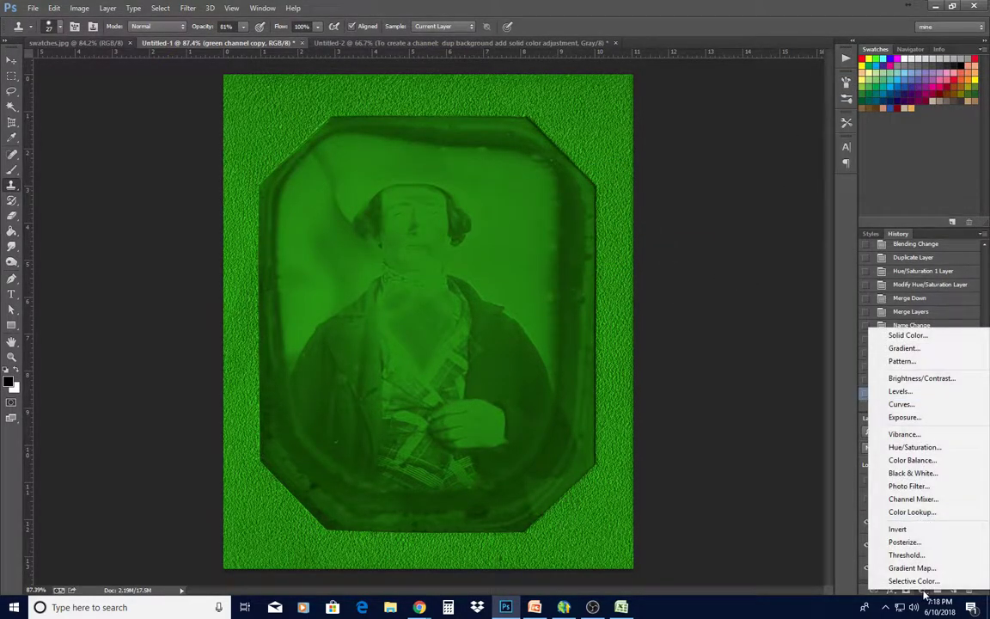
click(908, 450)
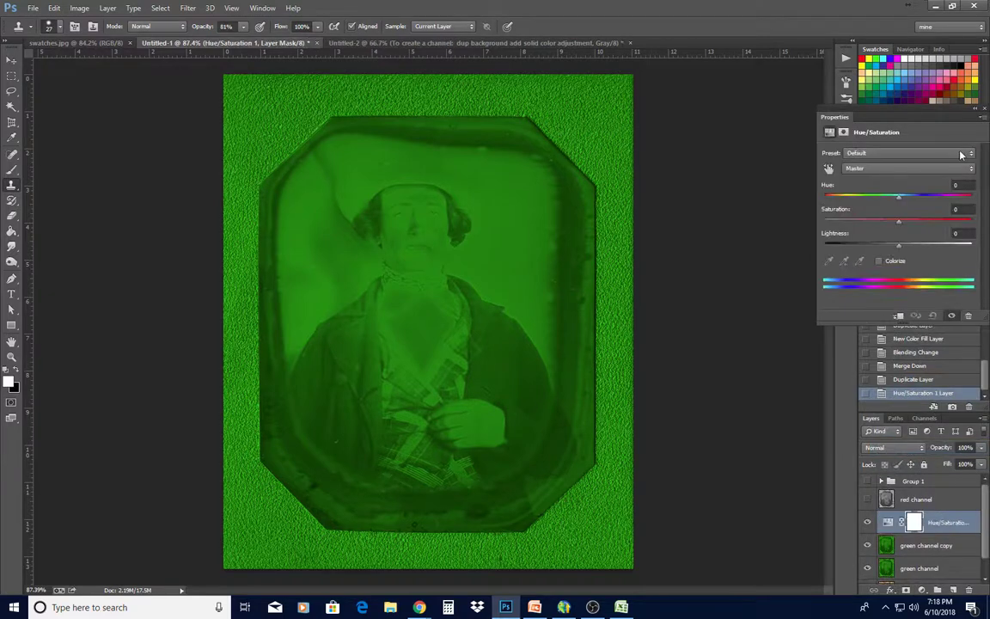
click(960, 186)
text(120)
key(Return)
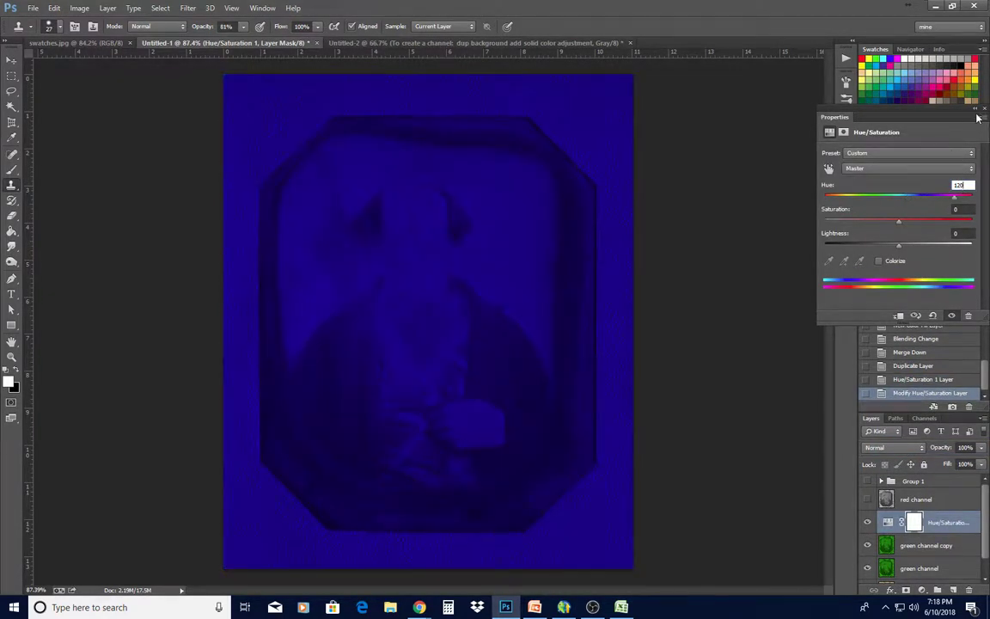
click(883, 104)
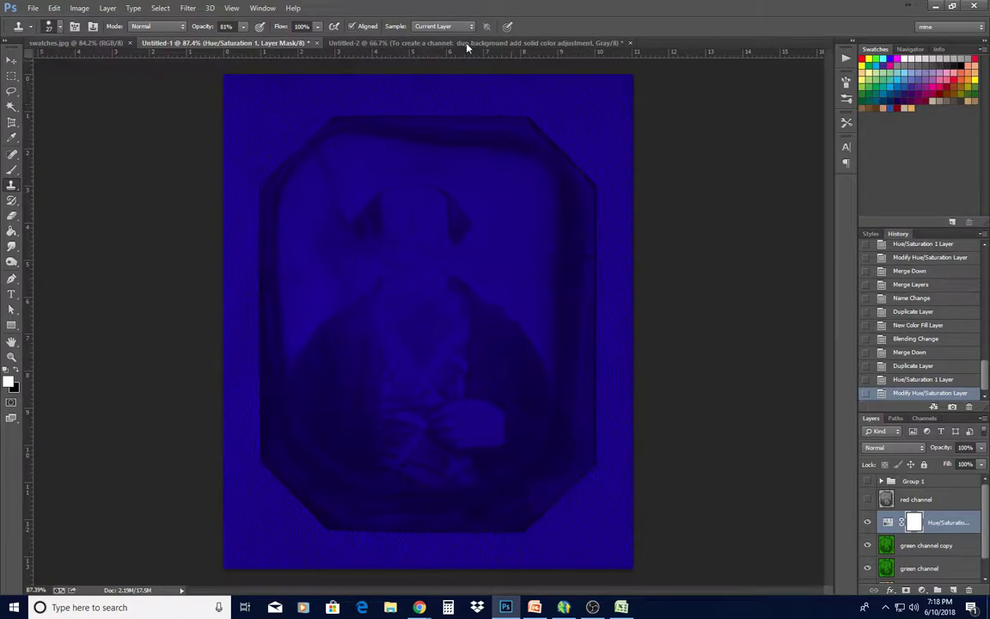
click(79, 8)
mouse_move(107, 8)
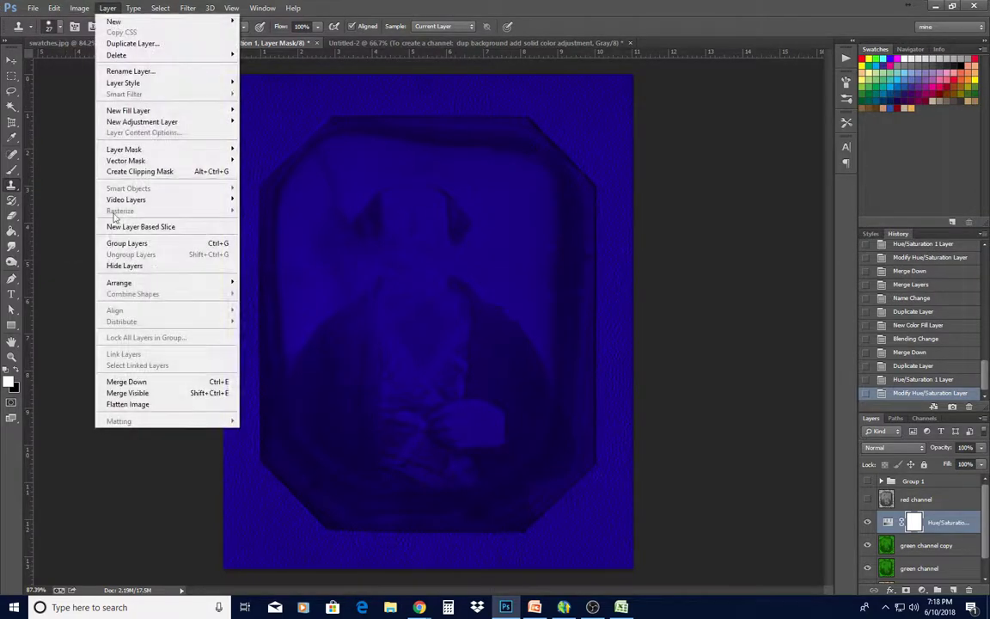
click(129, 380)
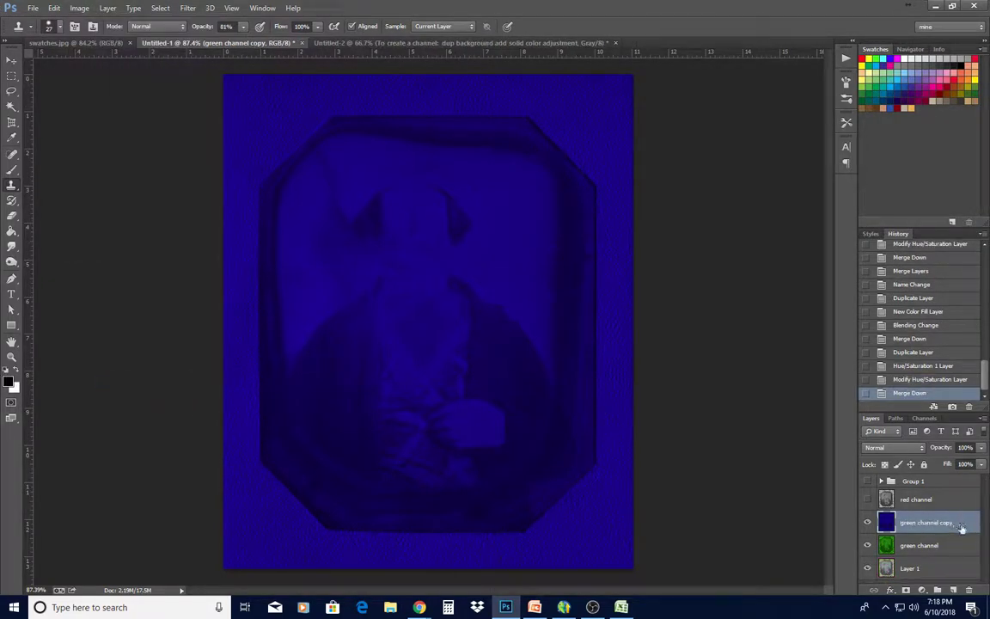
Set the blue-tinted green channel copy to Screen blending and duplicate it in the same document under the default name
click(894, 447)
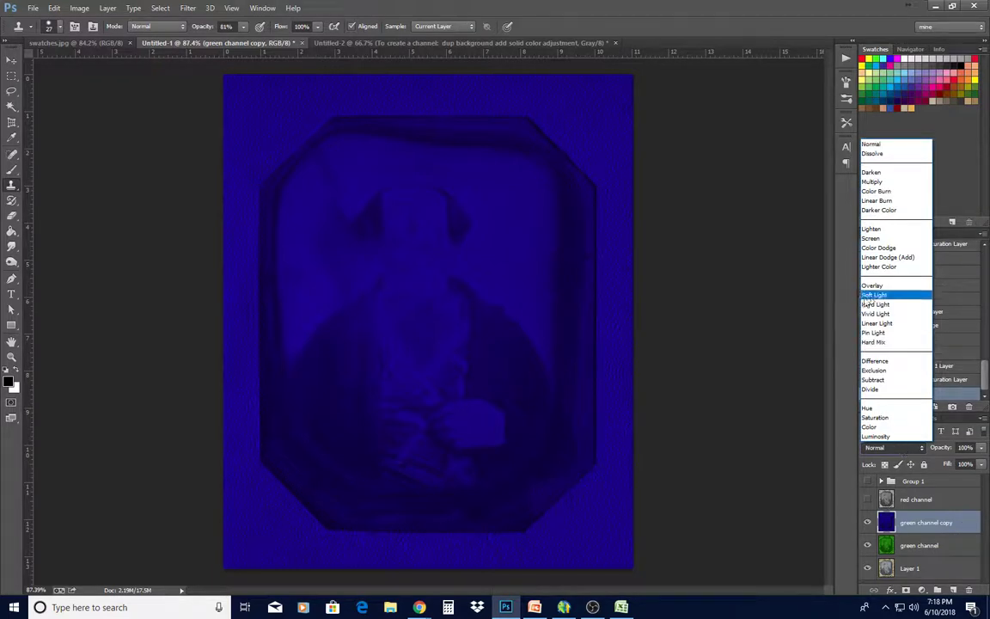
click(870, 238)
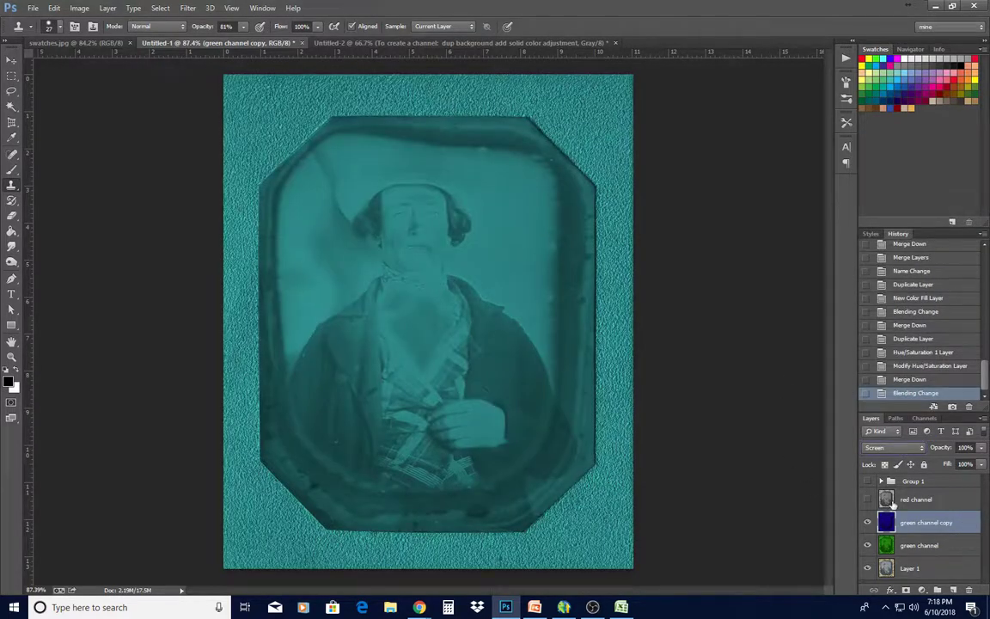
right_click(963, 528)
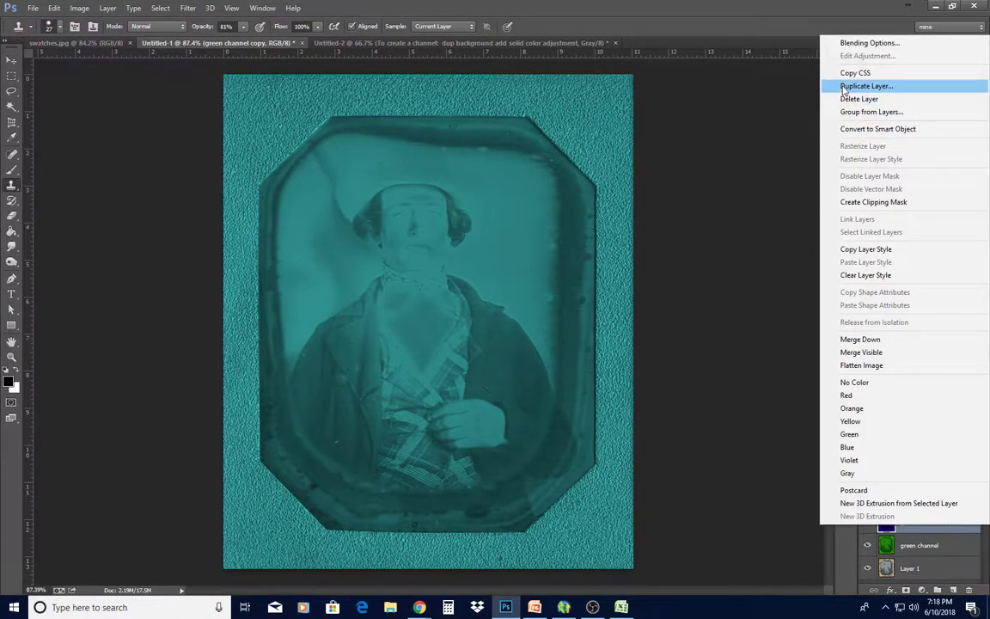
click(761, 83)
click(600, 188)
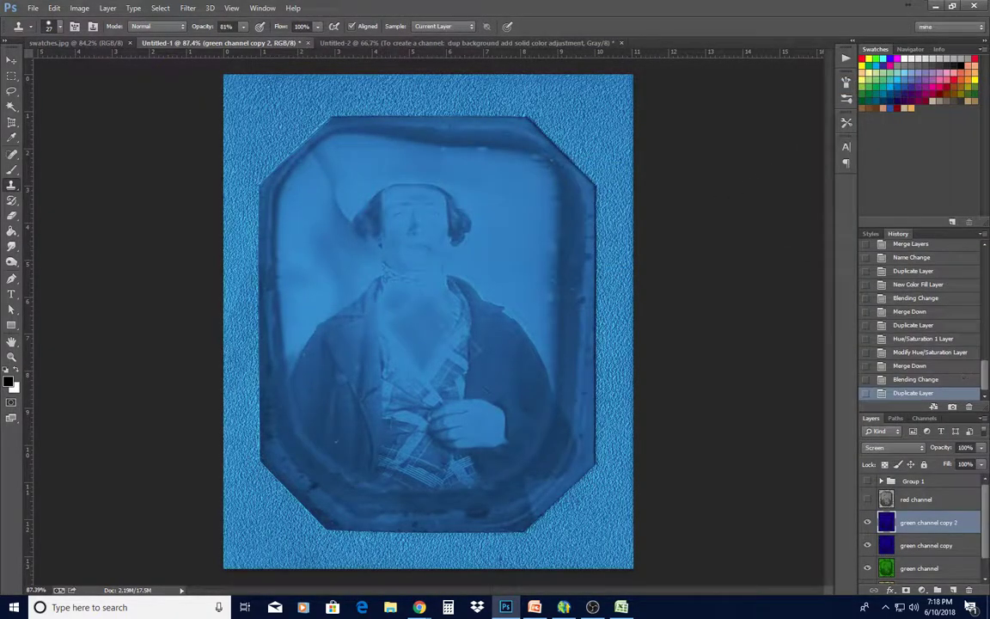
Add a Hue/Saturation adjustment with Hue at 120 above green channel copy 2 and merge it down into that layer
click(921, 590)
click(898, 461)
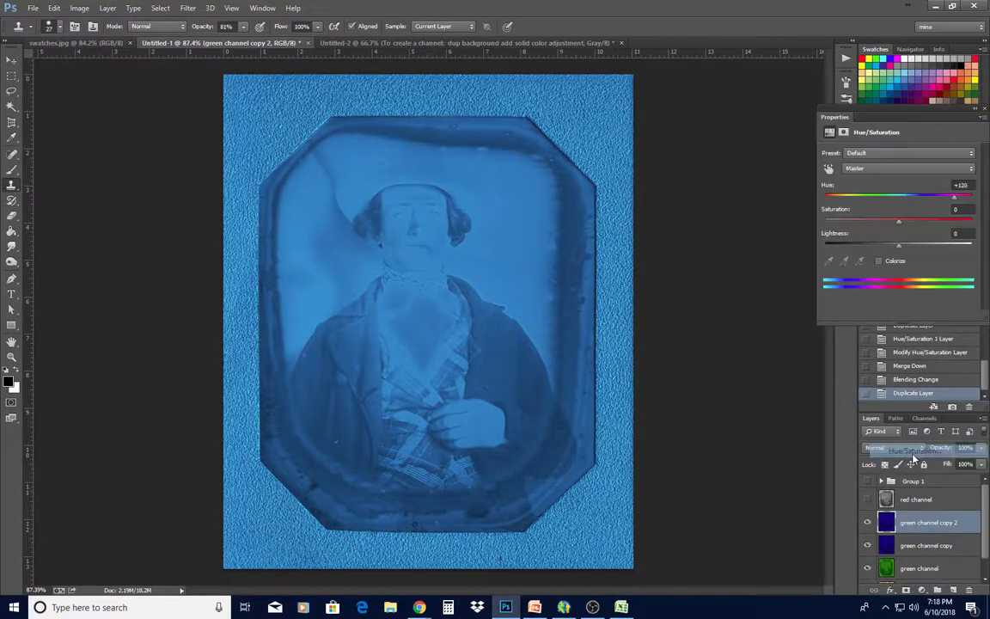
click(969, 186)
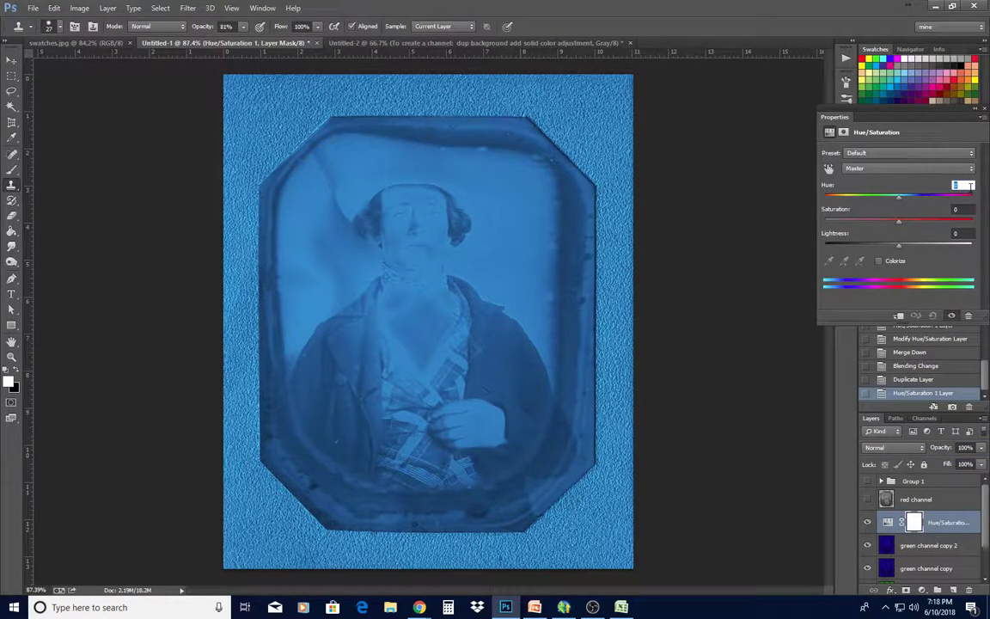
text(120)
key(Return)
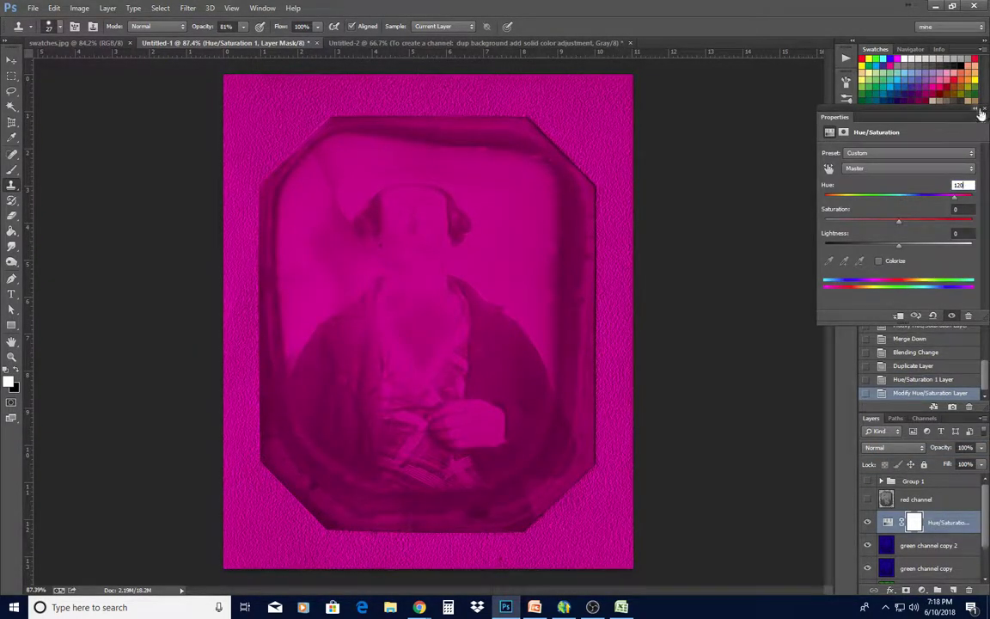
click(887, 96)
click(109, 8)
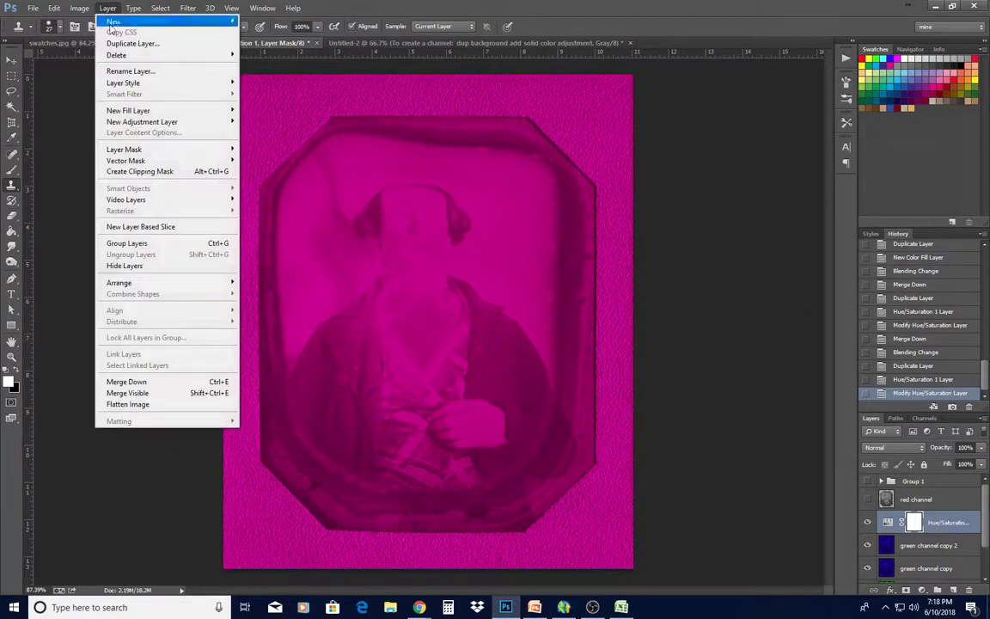
click(129, 381)
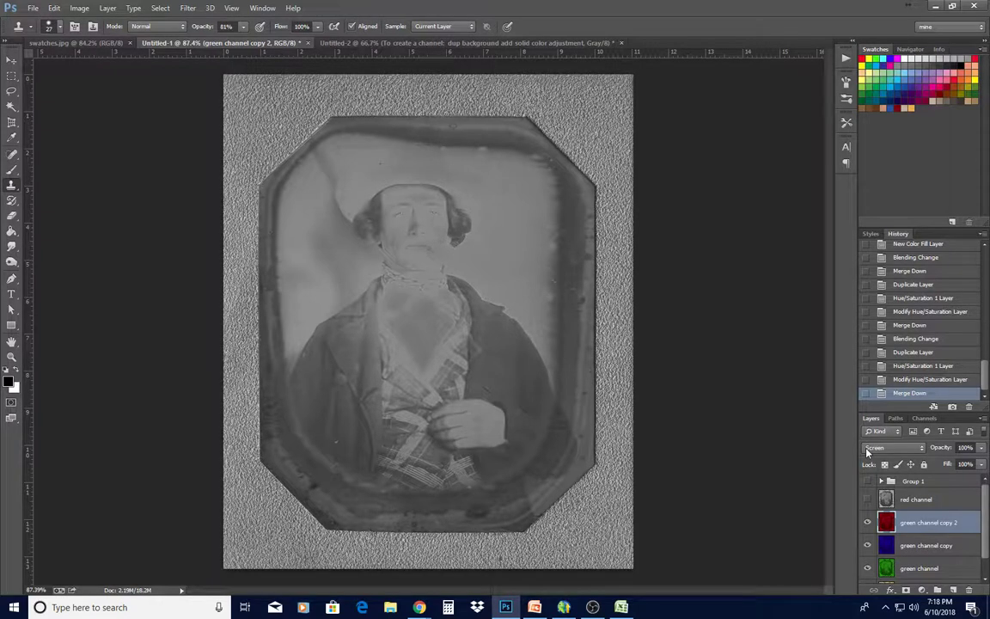
Merge the three tinted green channel layers into one layer and rename it "green channel"
click(948, 567)
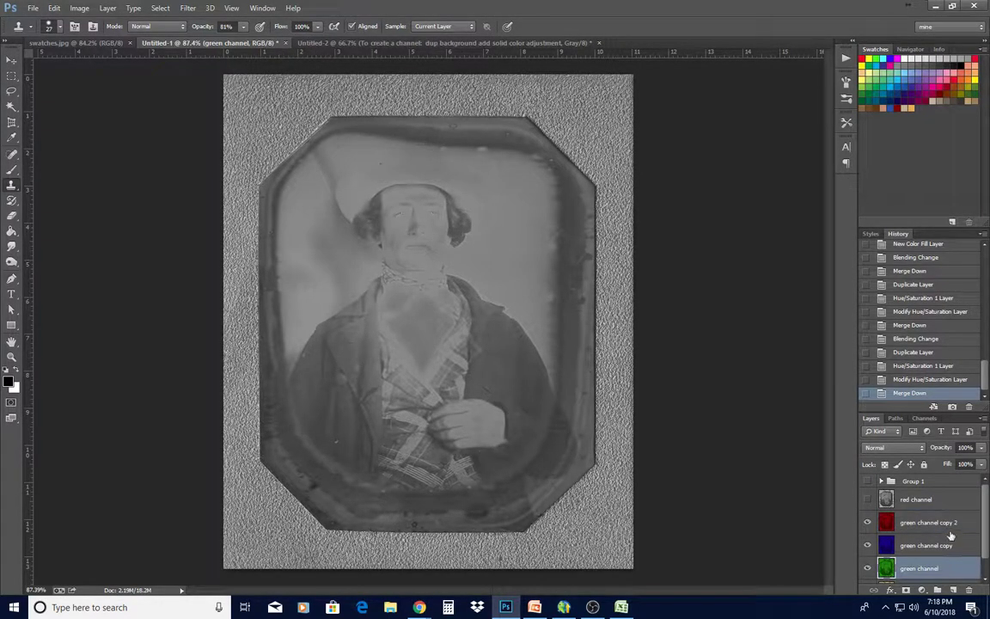
click(946, 521)
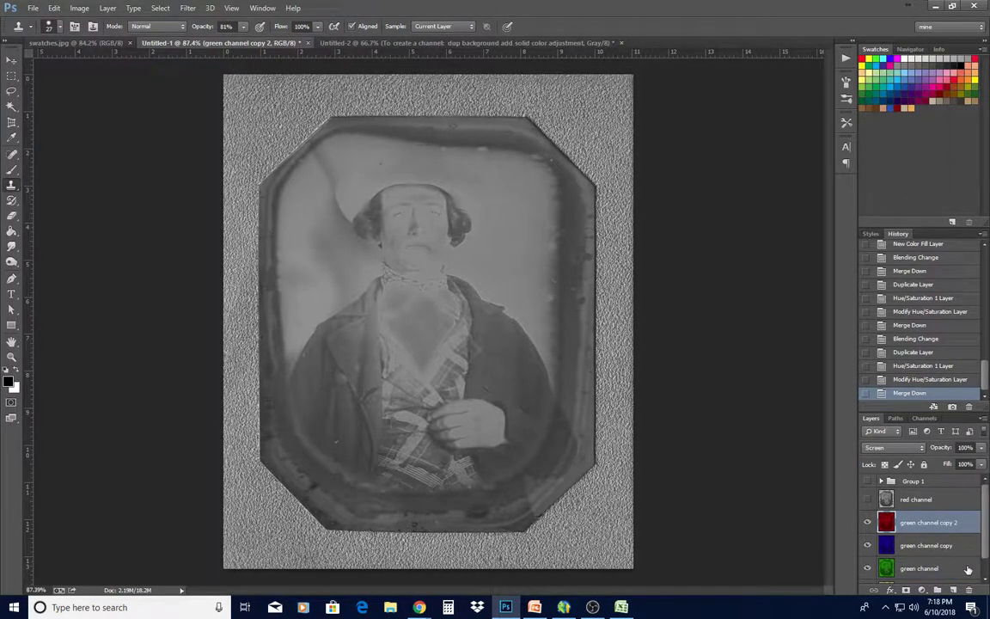
shift+click(954, 569)
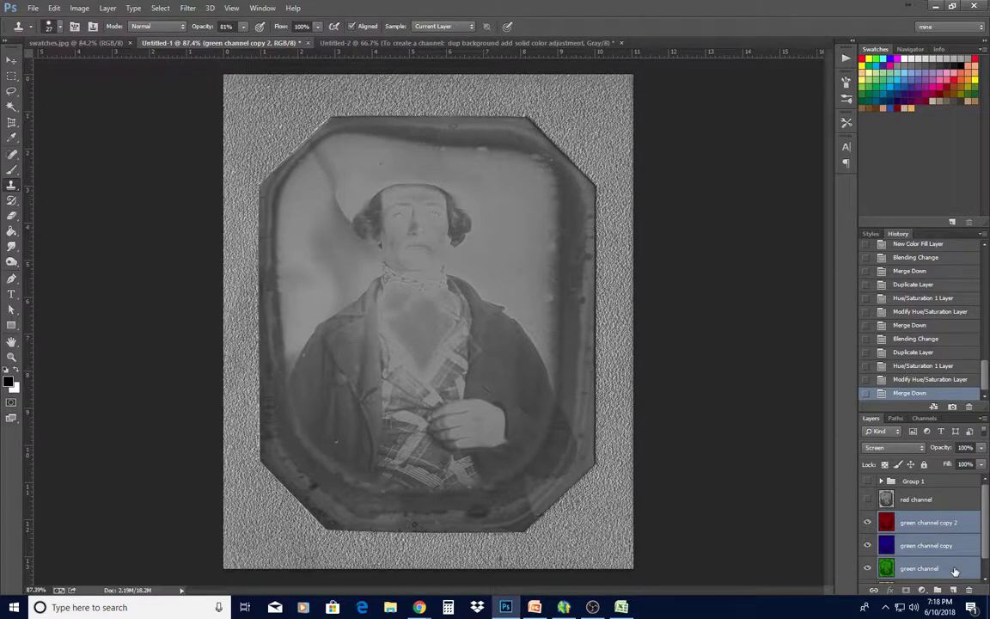
right_click(954, 569)
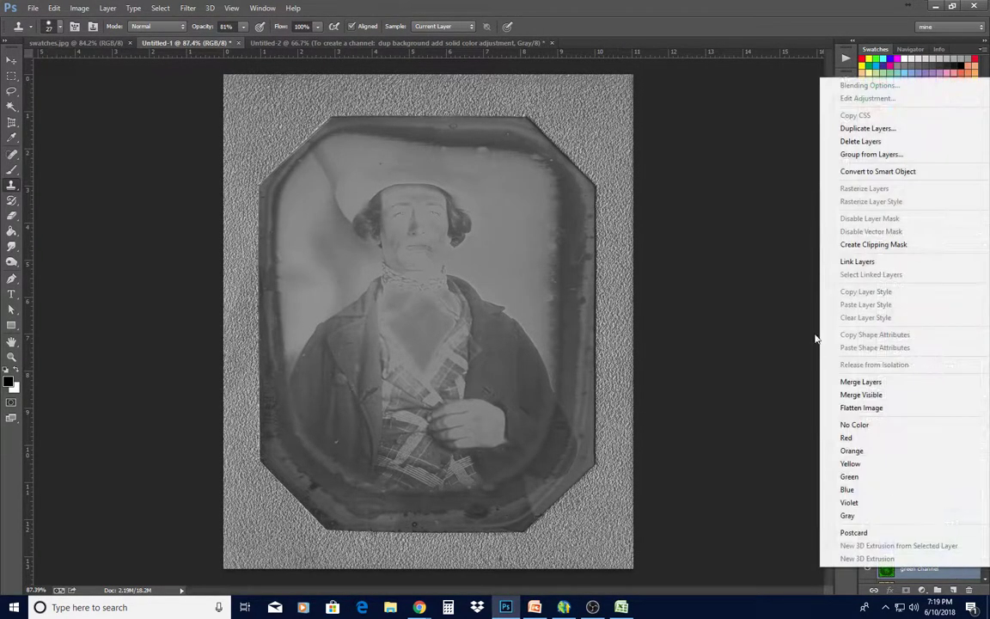
click(860, 380)
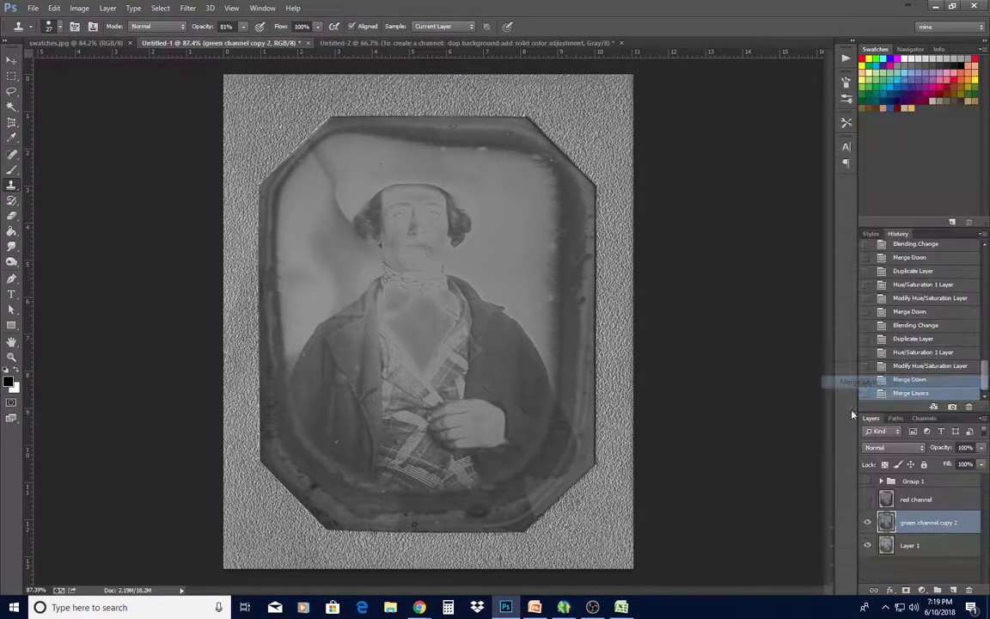
double_click(924, 523)
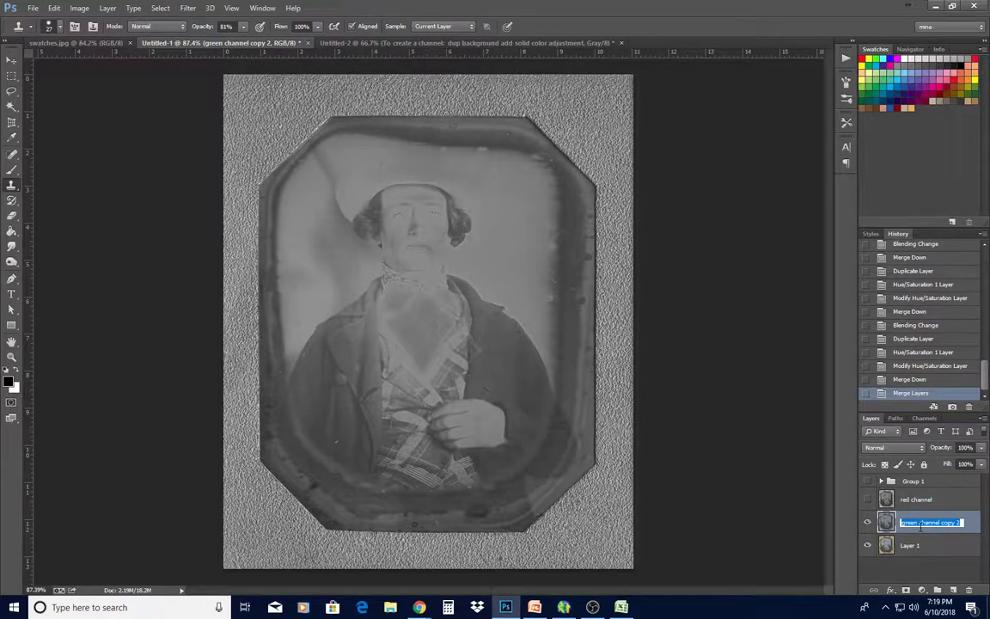
text(green channel)
key(Return)
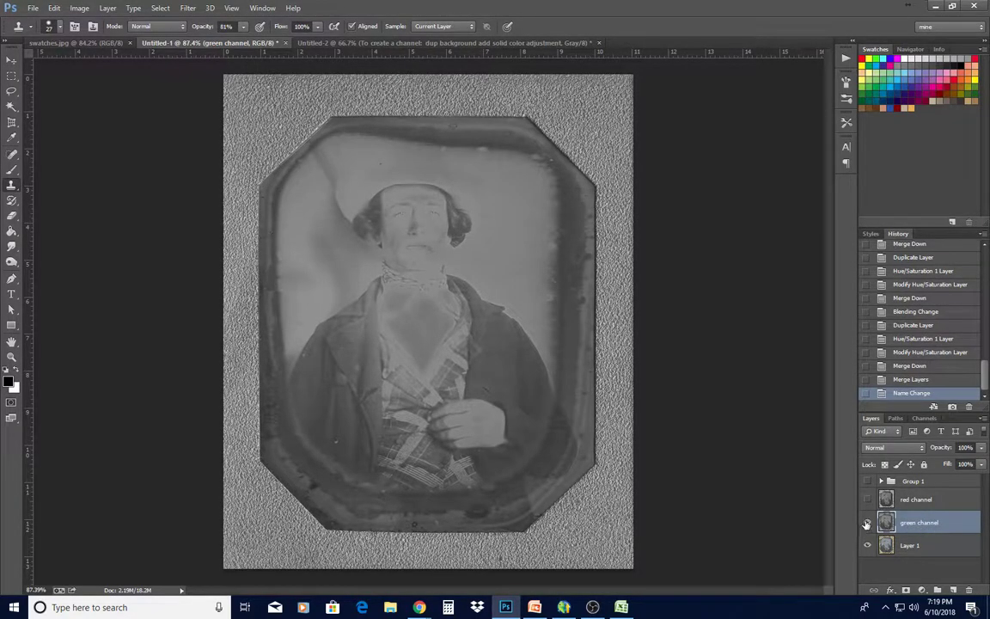
Hide the green channel layer and select Layer 1
click(867, 521)
click(921, 548)
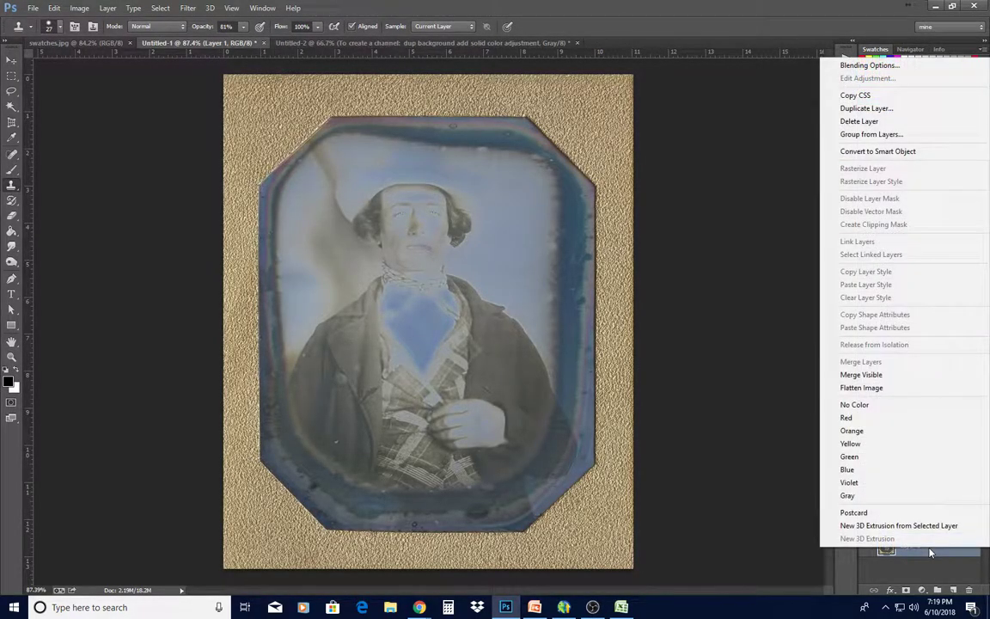
click(929, 554)
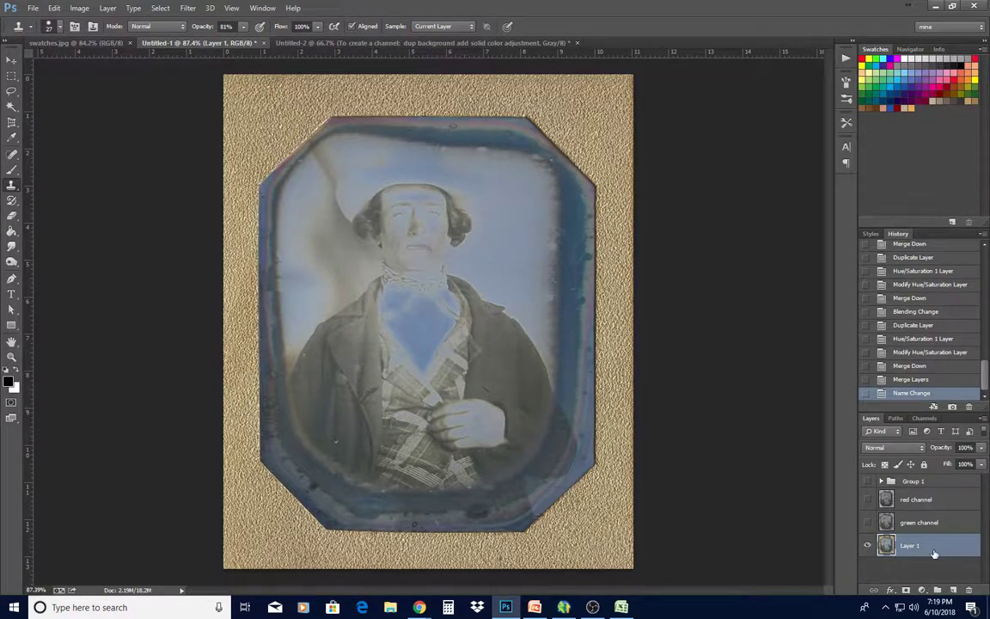
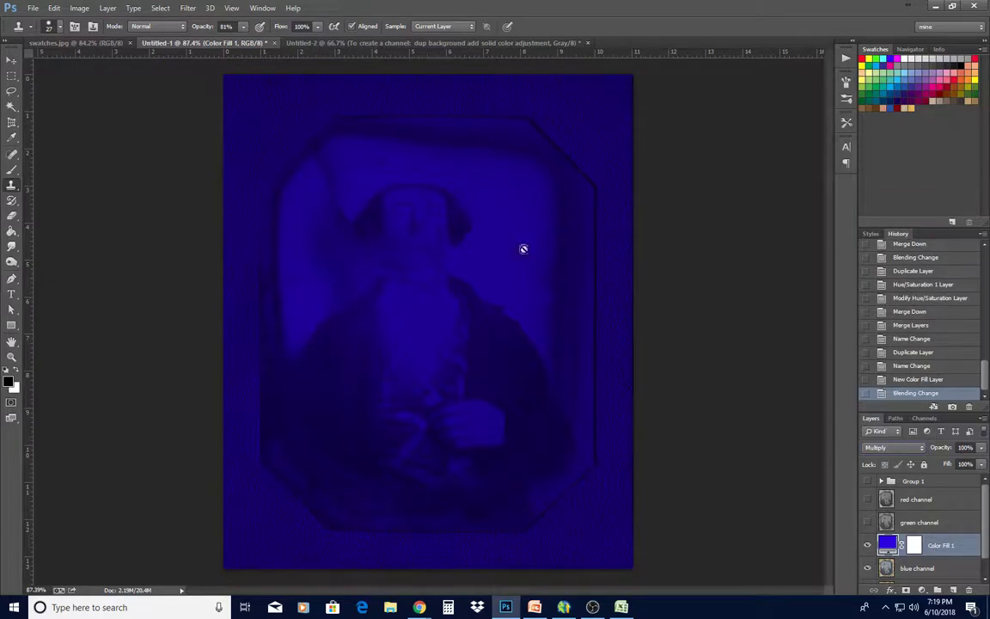
Merge the blue color fill down into the blue channel layer and duplicate the result in the same document under the default name
click(79, 8)
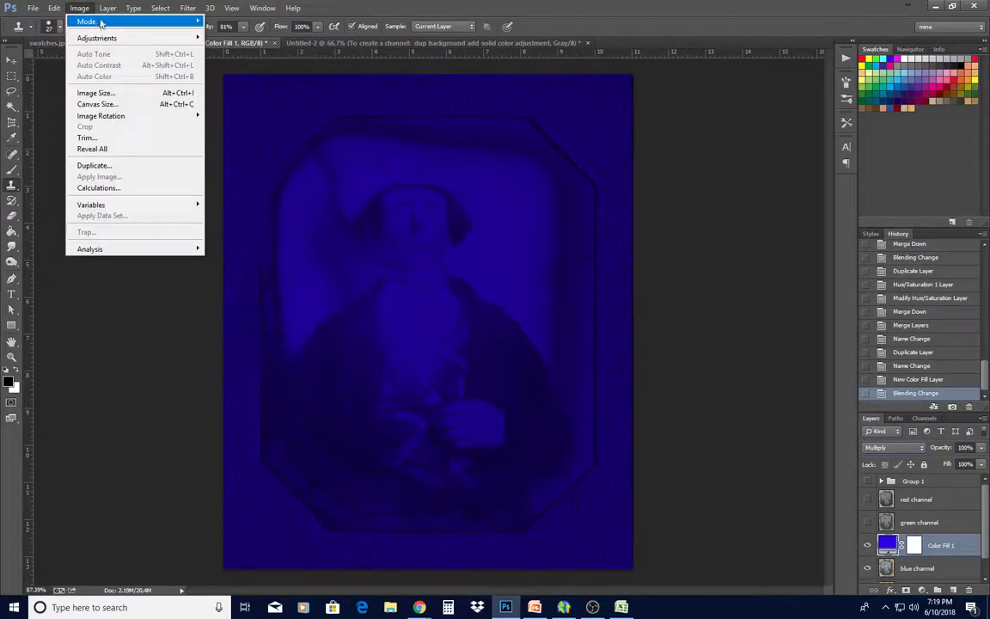
mouse_move(108, 8)
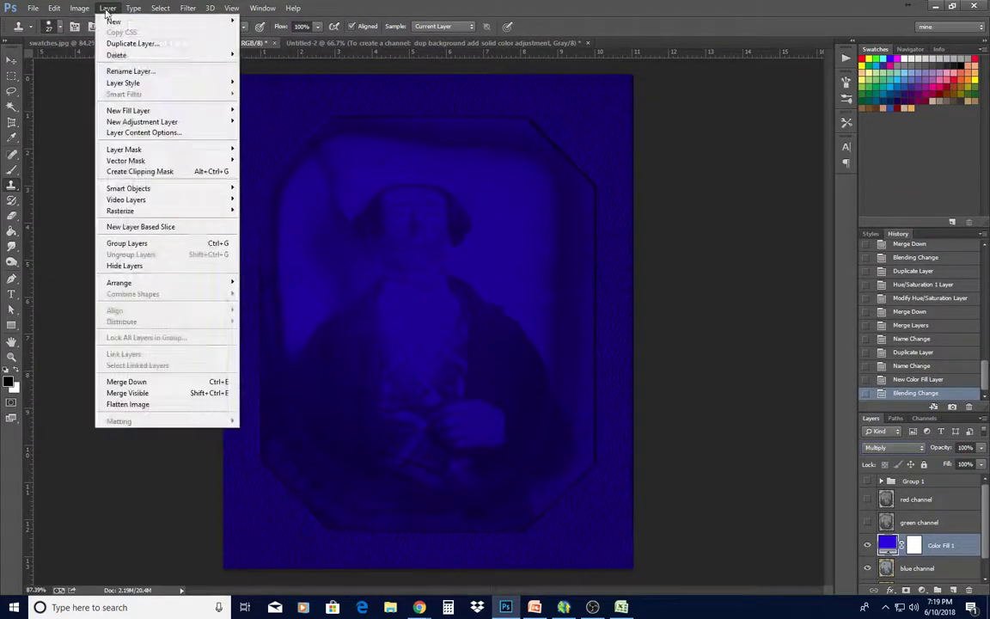
click(128, 382)
right_click(944, 545)
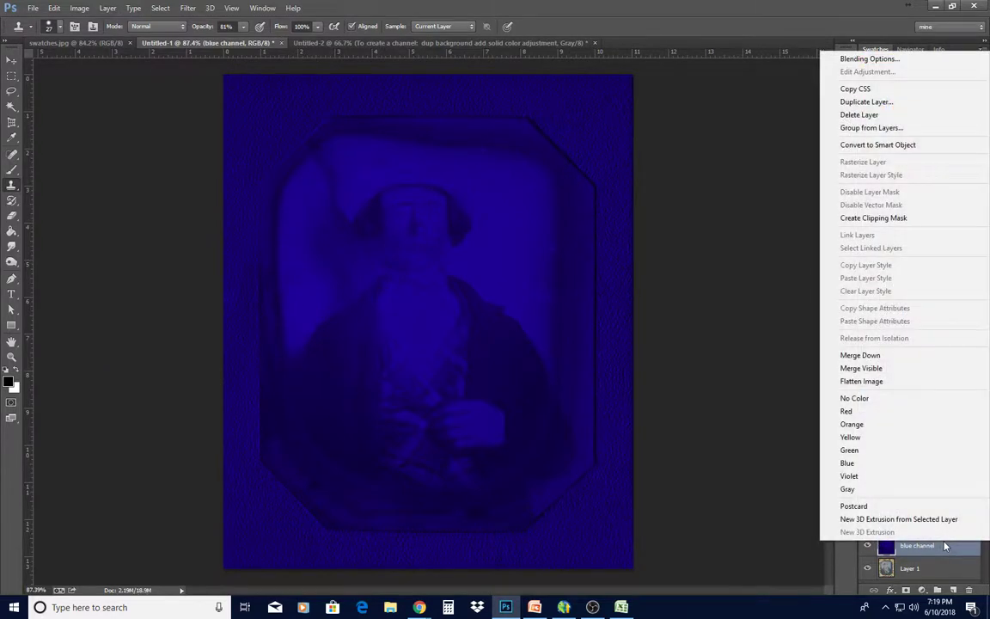
click(830, 101)
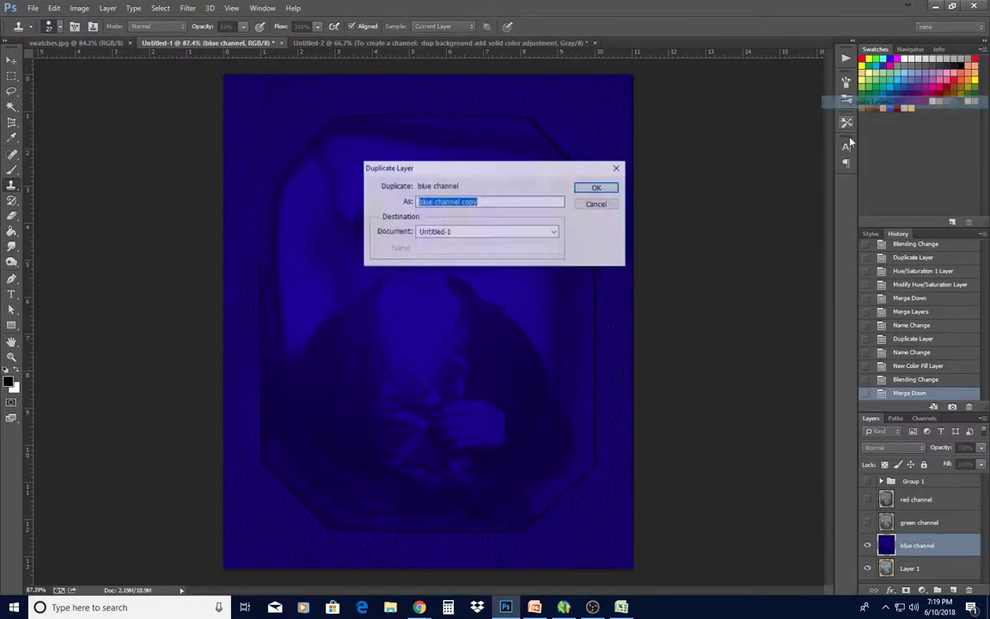
click(596, 187)
Add a Hue/Saturation adjustment with Hue at 120 above the blue channel copy and merge it down into that layer
click(923, 589)
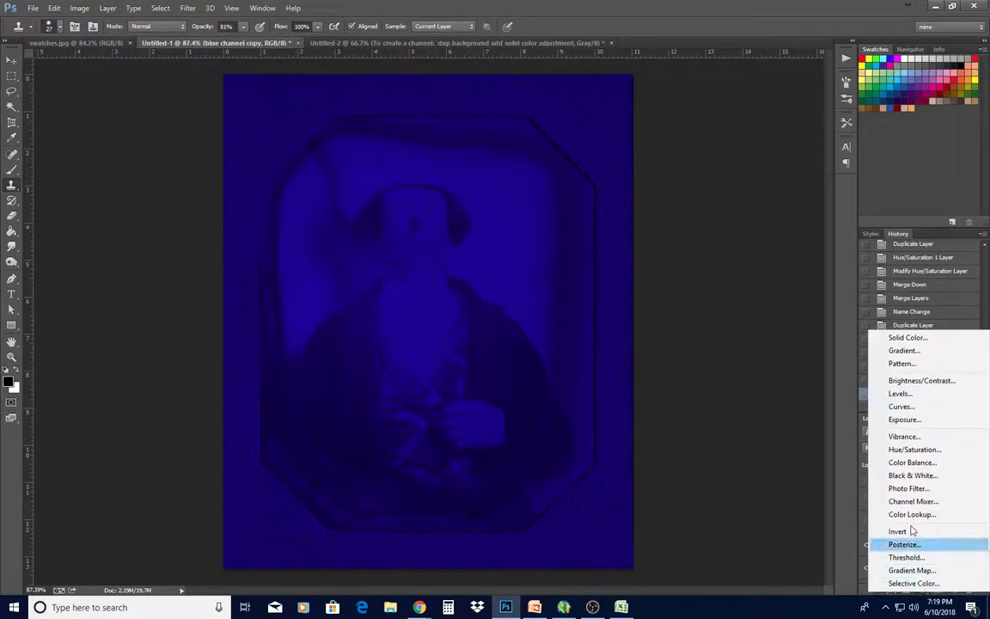
click(875, 449)
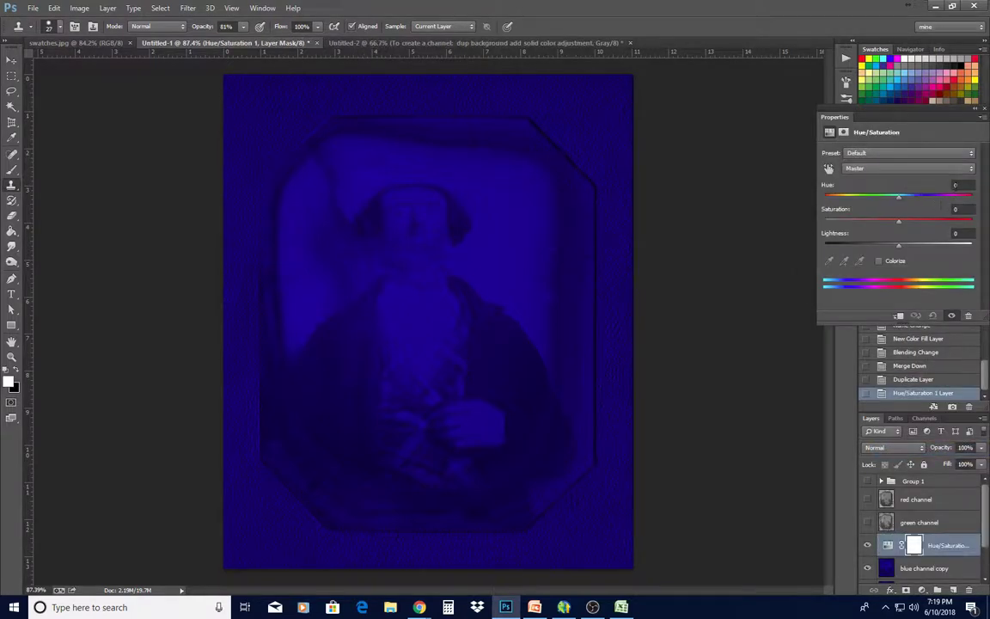
click(960, 185)
text(120)
key(Return)
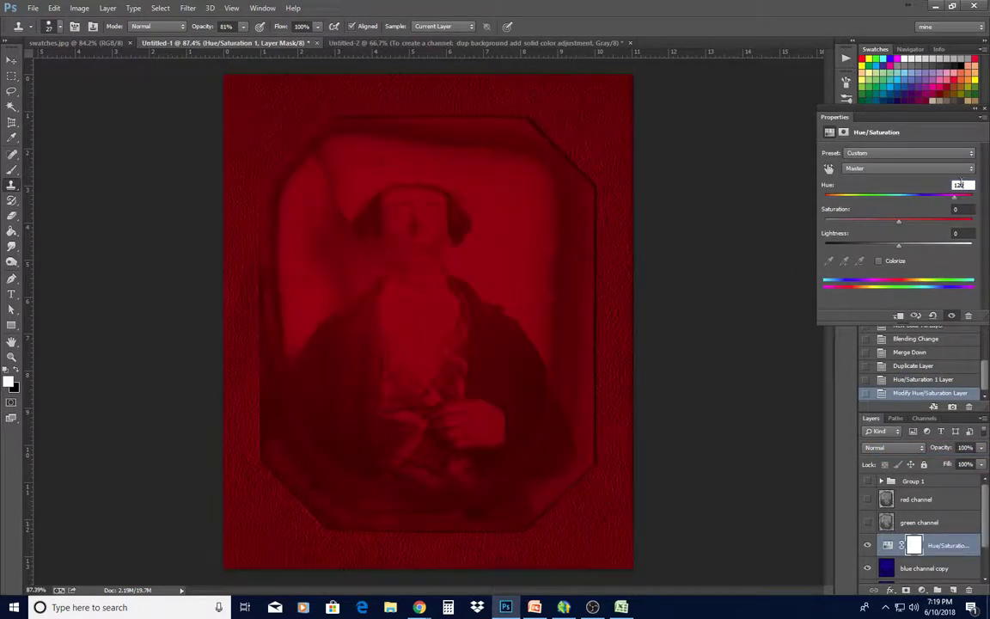
click(985, 110)
click(107, 7)
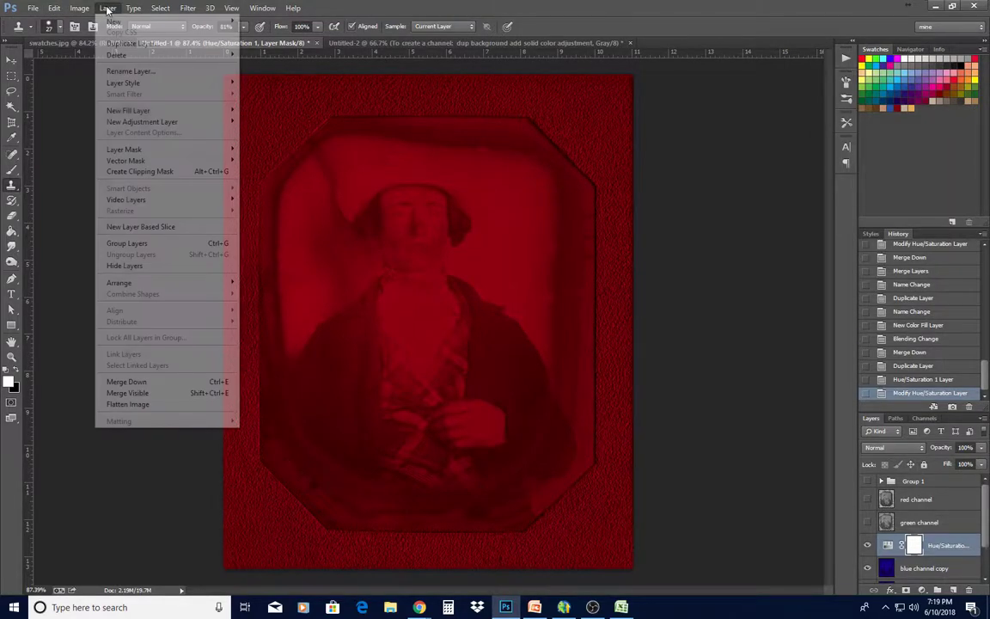
click(118, 384)
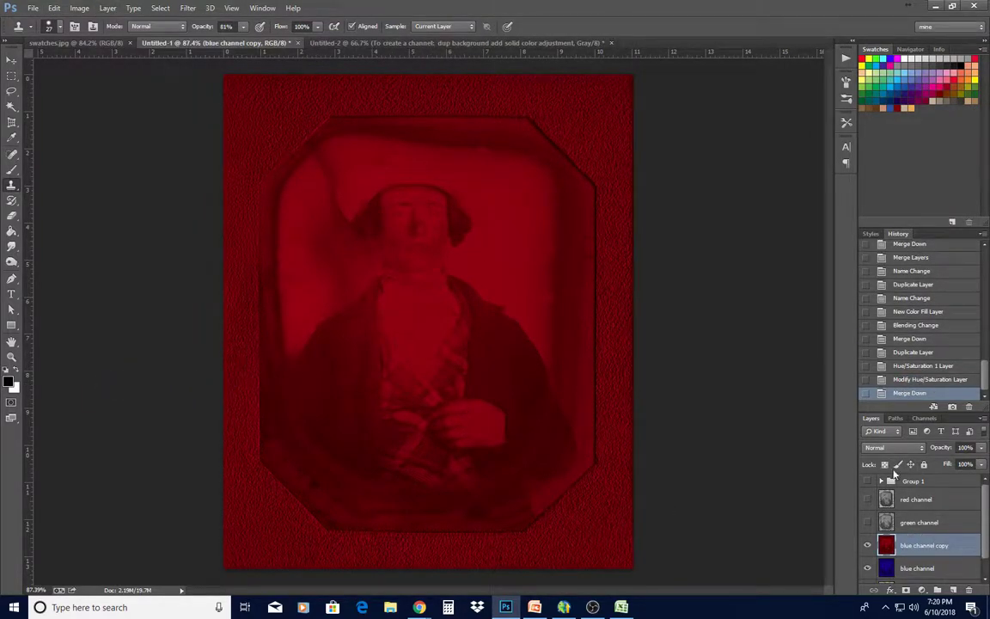
Set the red-tinted blue channel copy to Screen blending and duplicate it in the same document under the default name
click(894, 447)
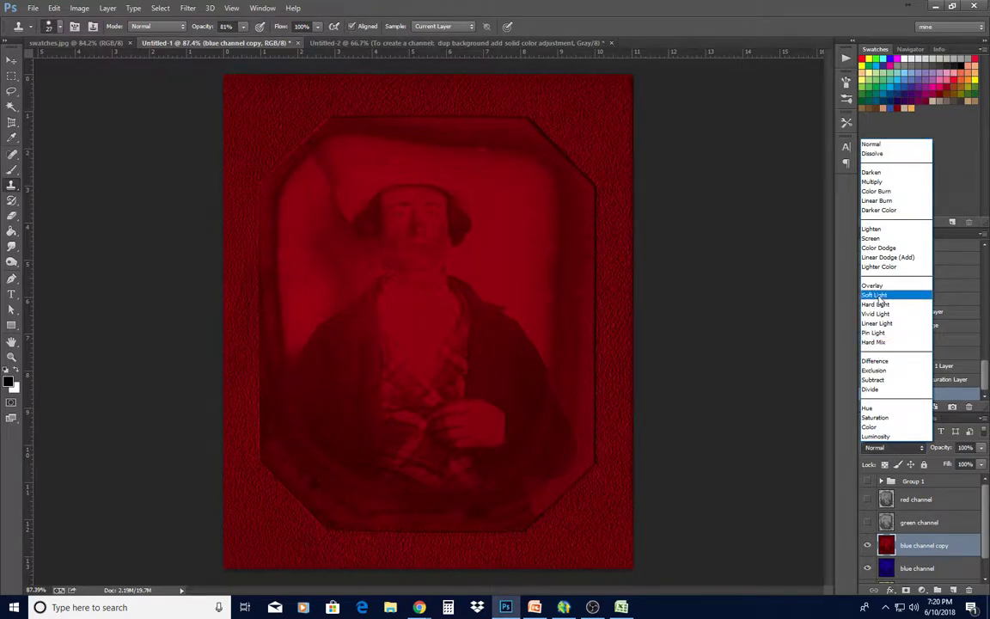
click(883, 238)
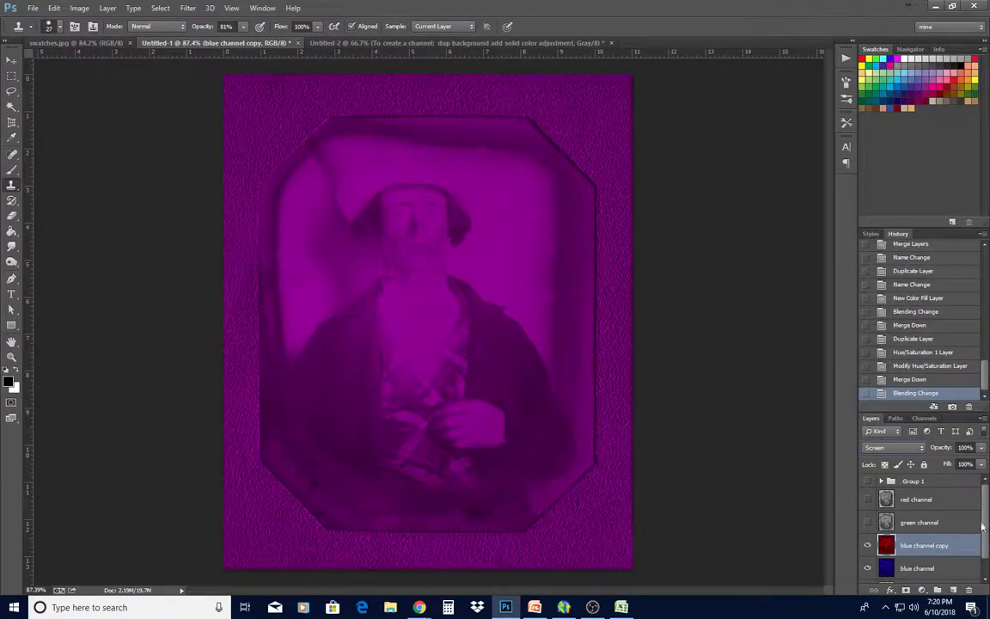
right_click(963, 551)
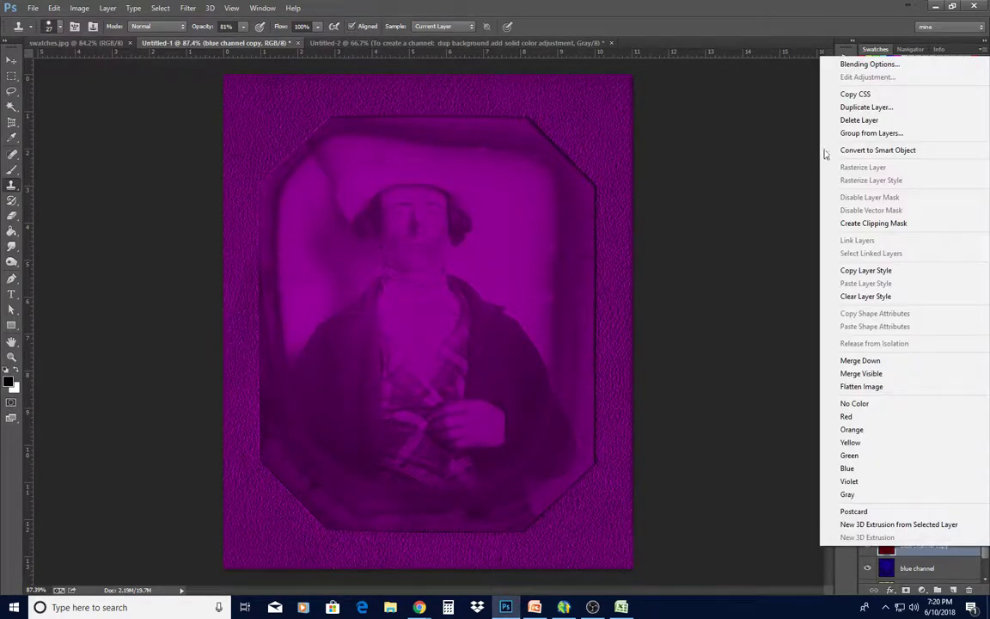
click(866, 107)
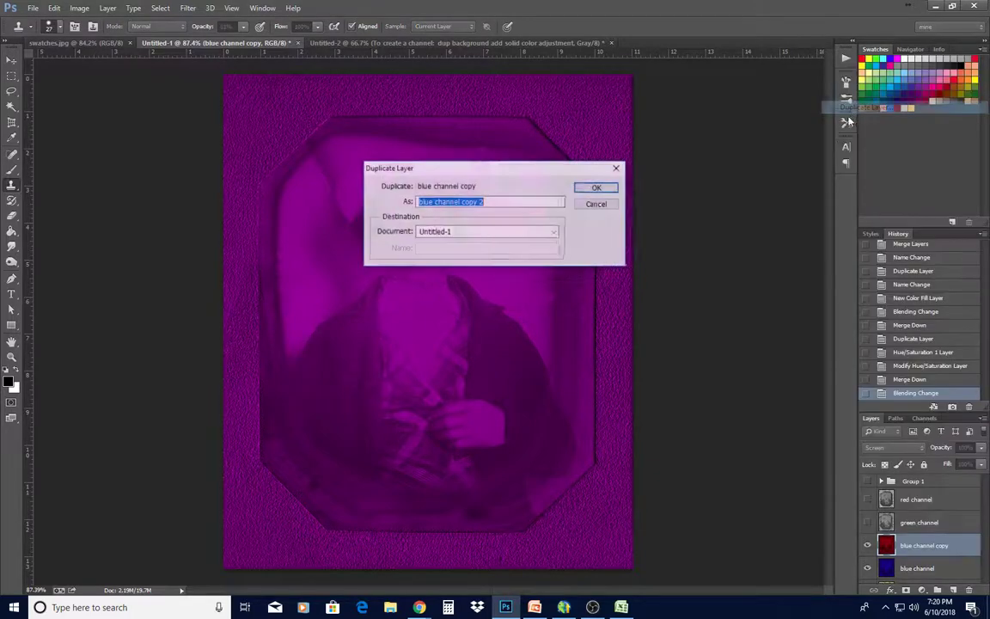
click(593, 186)
Add a Hue/Saturation adjustment with Hue at 120 above blue channel copy 2 and merge it down into that layer
click(920, 590)
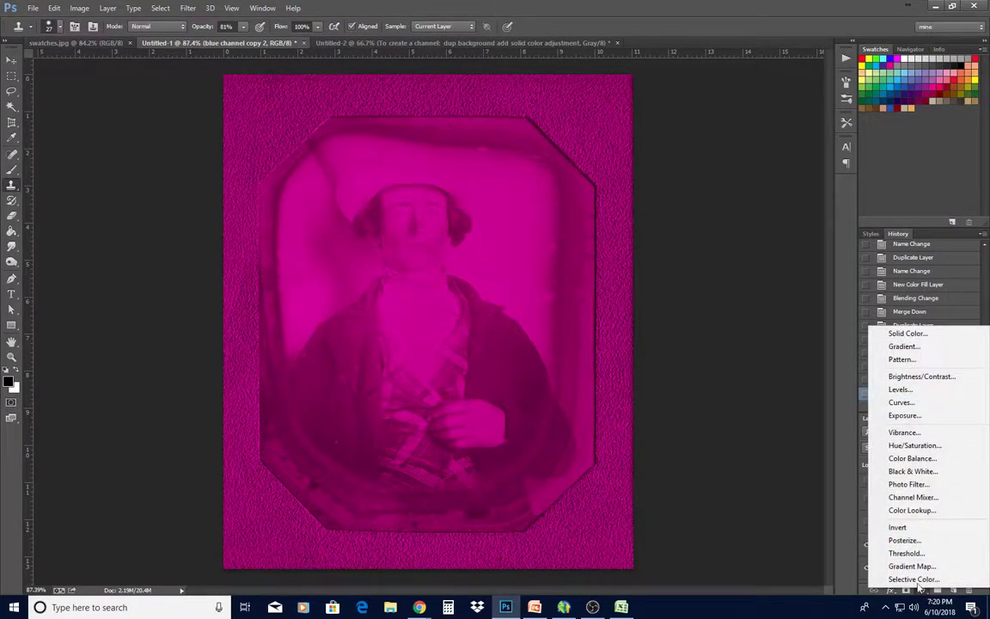
click(915, 446)
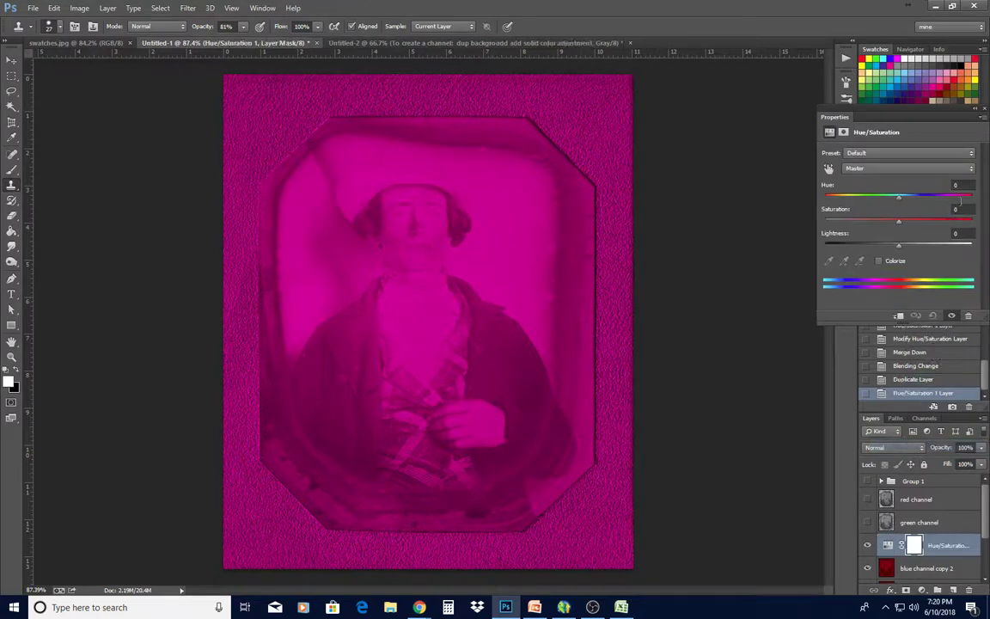
click(962, 184)
text(120)
key(Return)
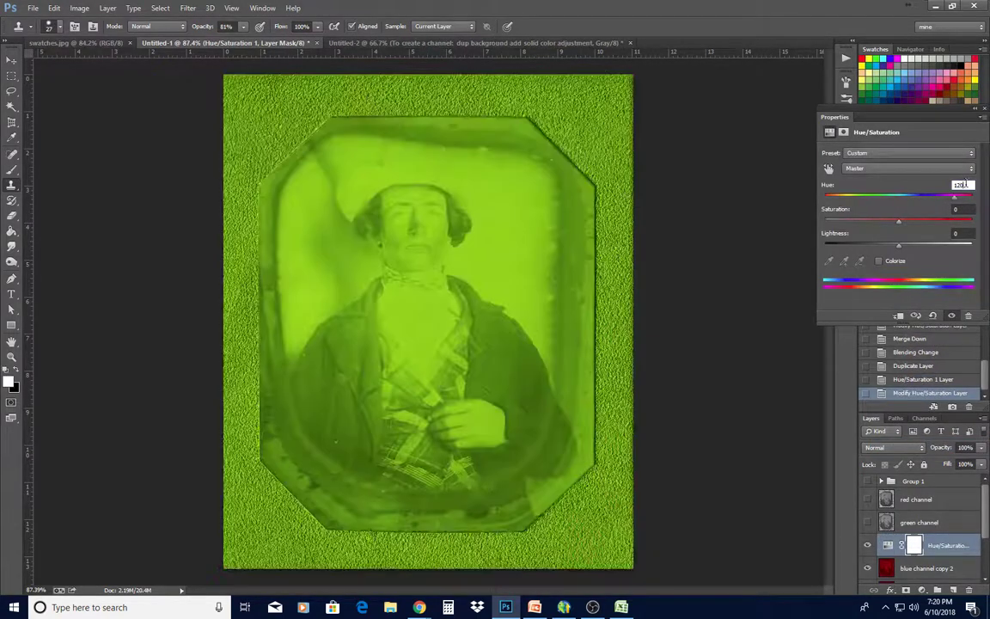
click(886, 103)
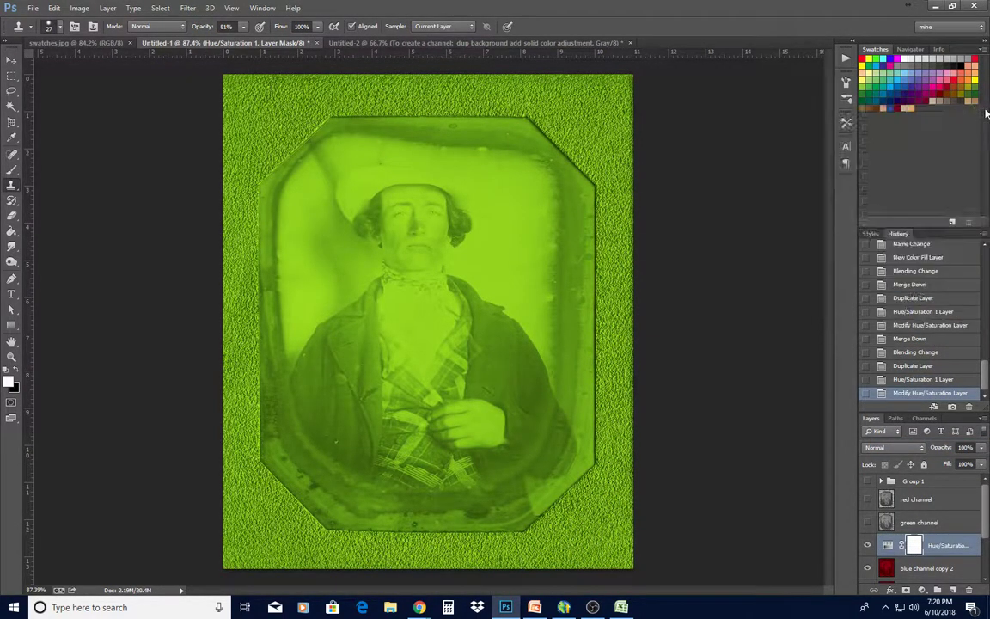
click(105, 8)
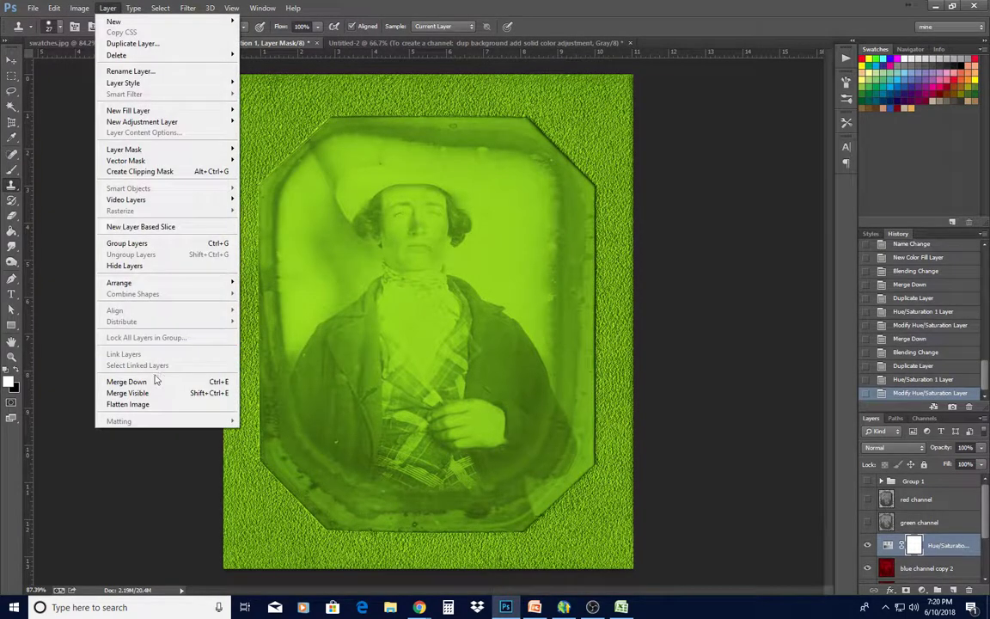
click(152, 380)
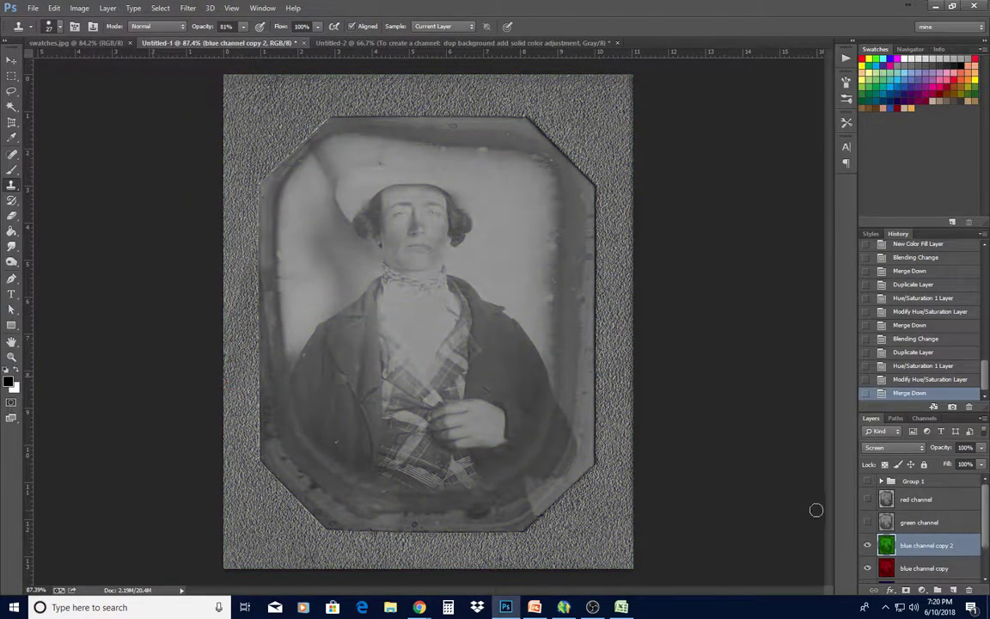
Merge the three tinted blue channel layers into one layer and rename it "blue channel"
scroll(944, 578, down, 1)
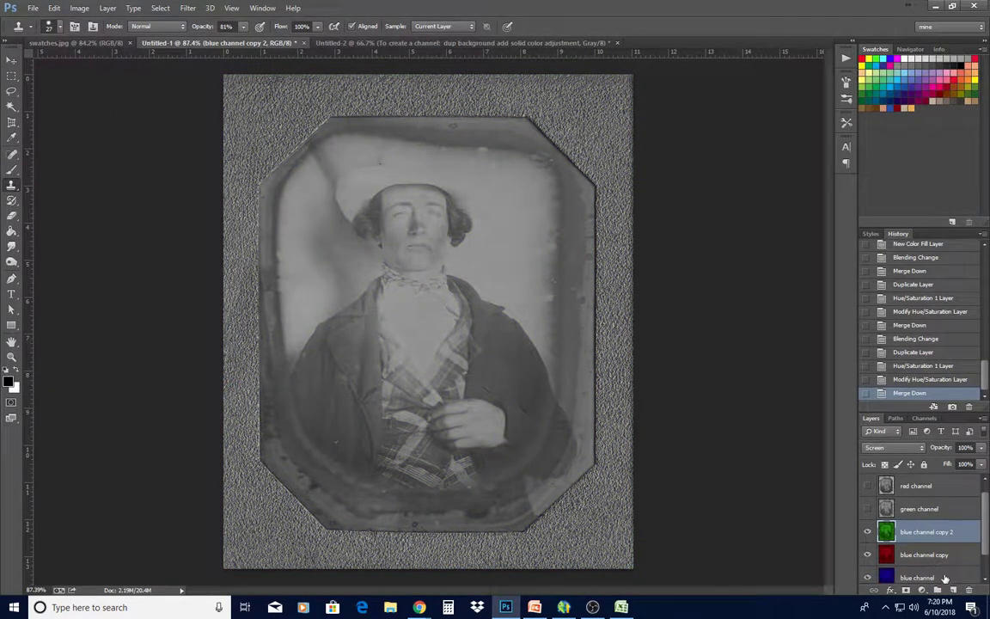
shift+click(944, 578)
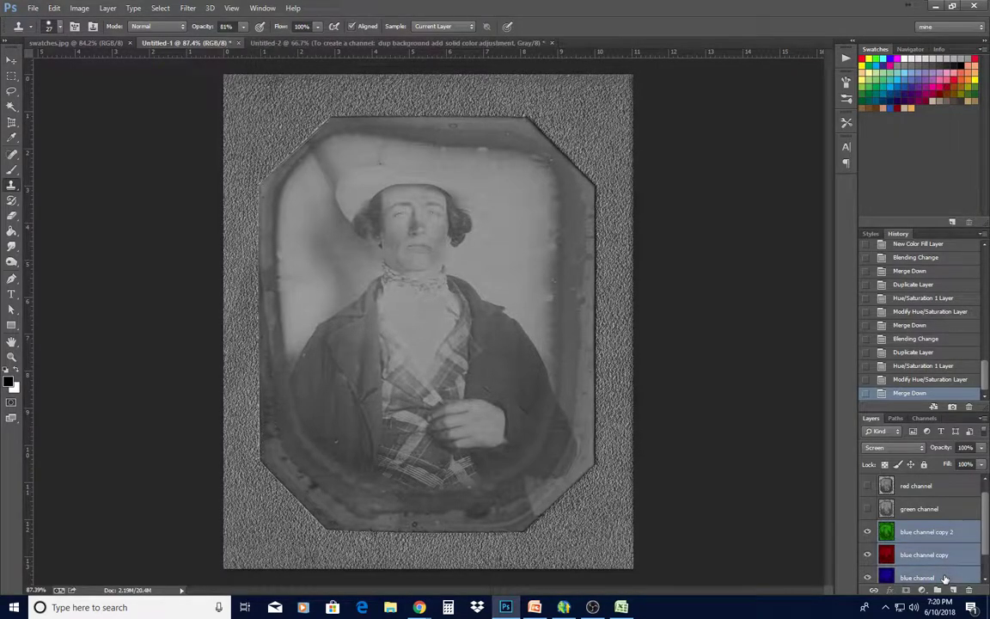
right_click(944, 578)
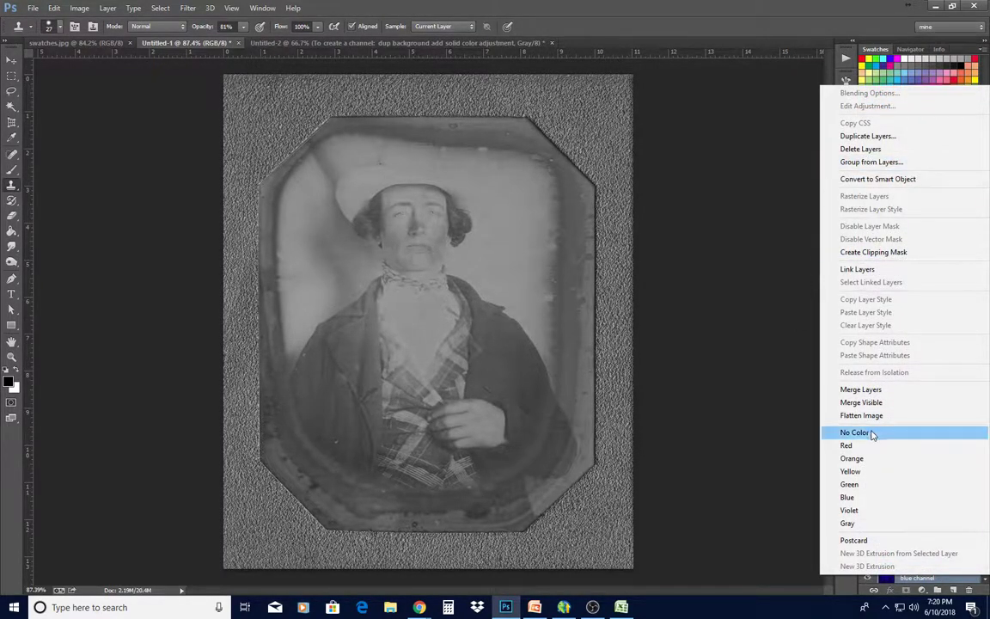
click(861, 389)
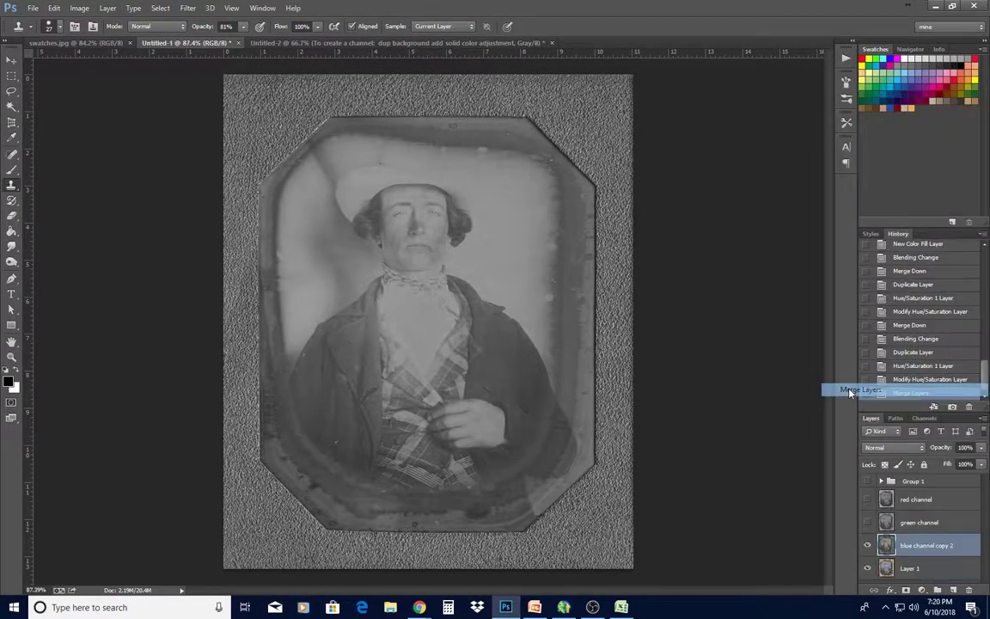
double_click(922, 544)
text(b)
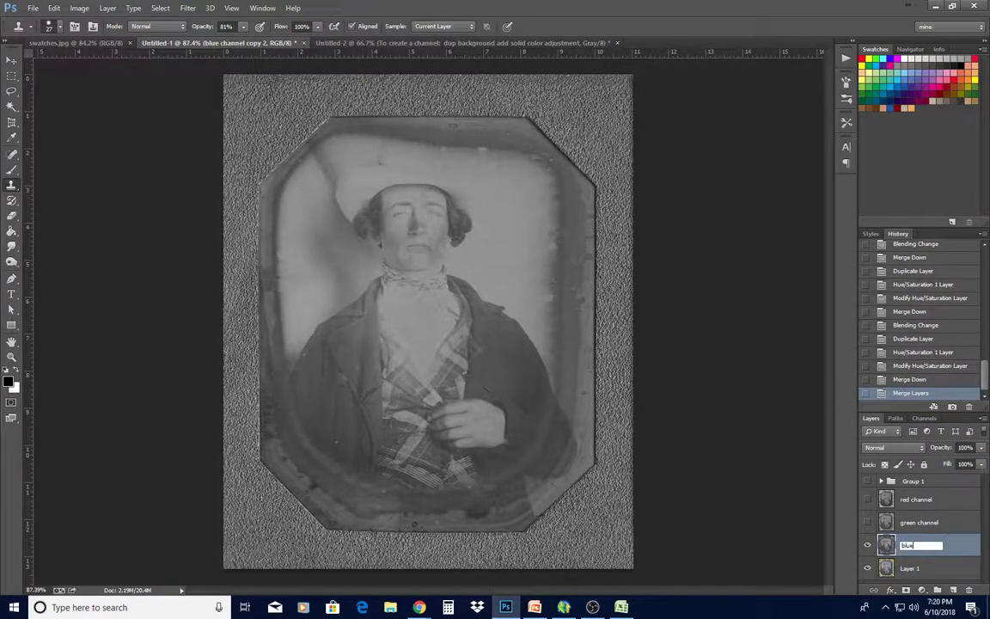
key(Return)
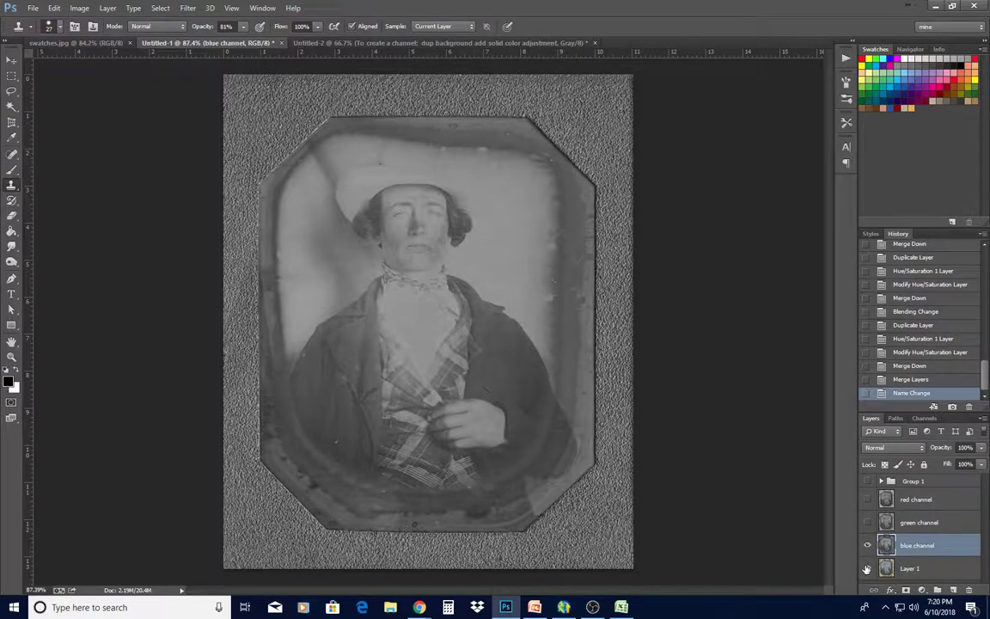
Examine the face on the blue channel layer up close and compare the layer with the color photo and its built-in Blue channel
scroll(415, 227, up, 5)
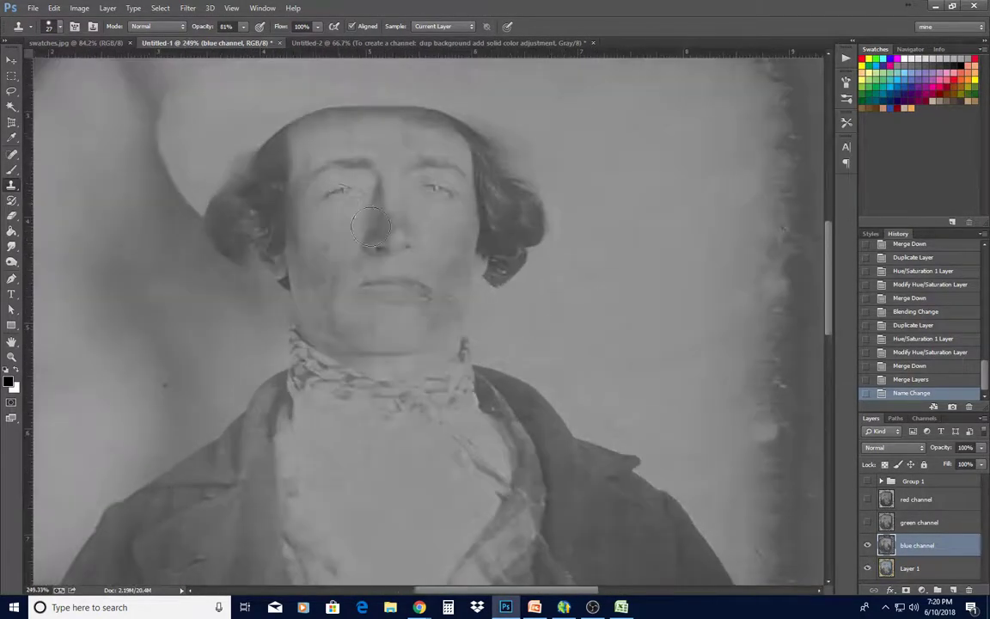
scroll(350, 143, up, 2)
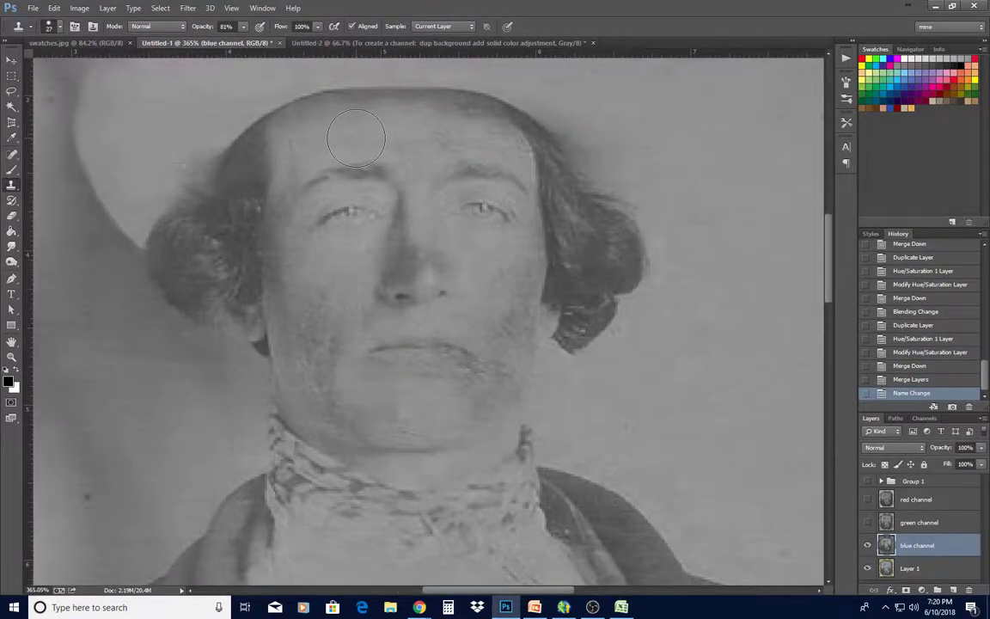
scroll(356, 139, down, 7)
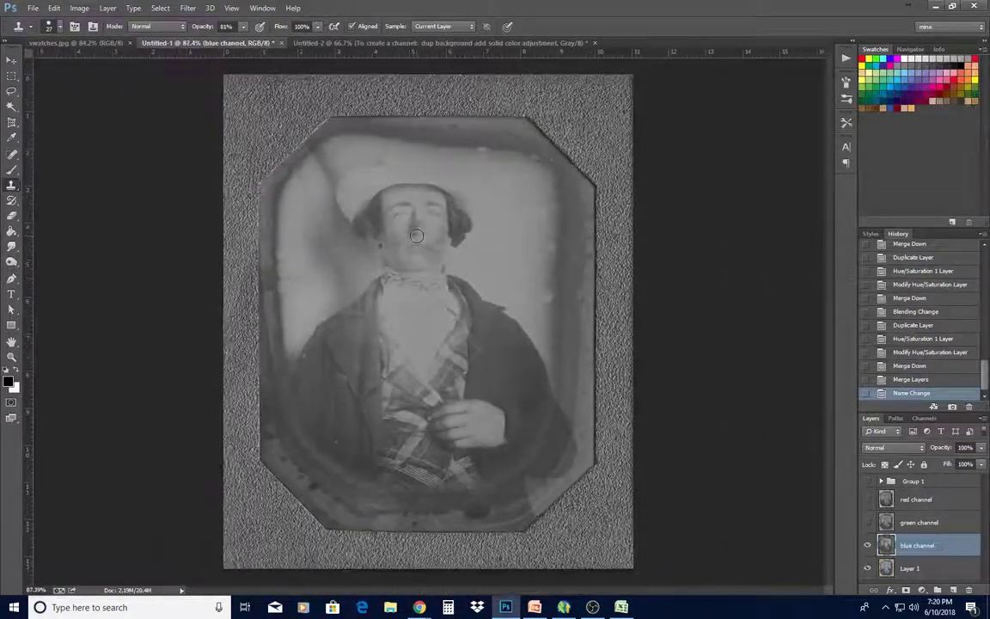
scroll(416, 235, up, 1)
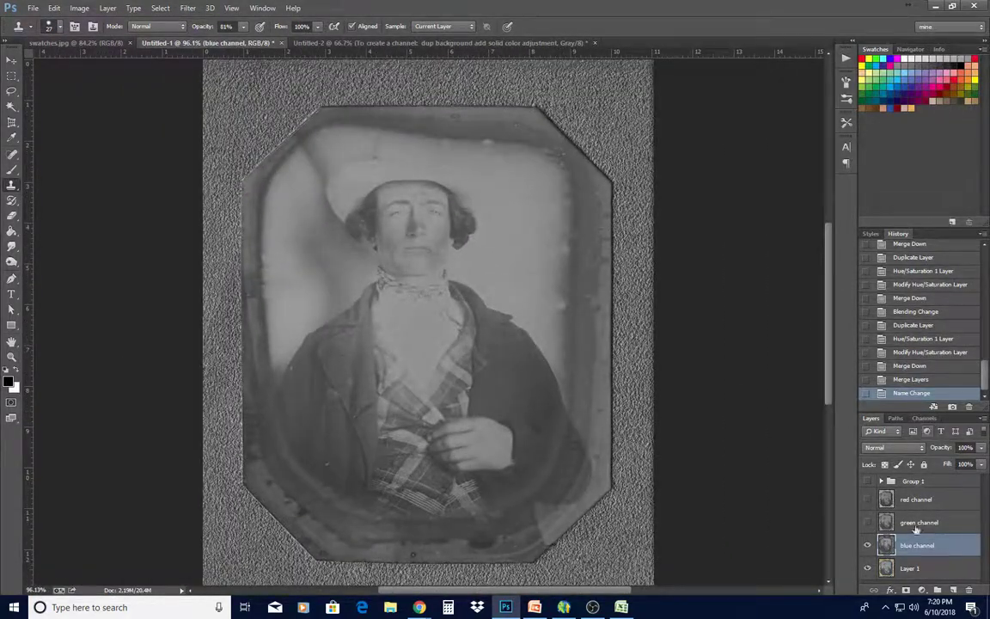
click(867, 545)
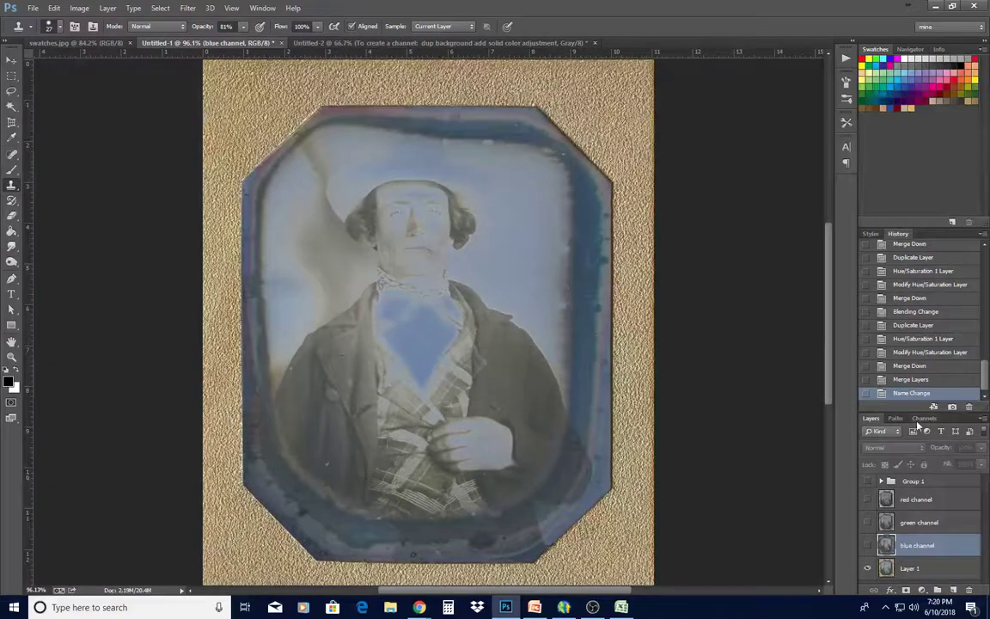
click(924, 418)
click(918, 502)
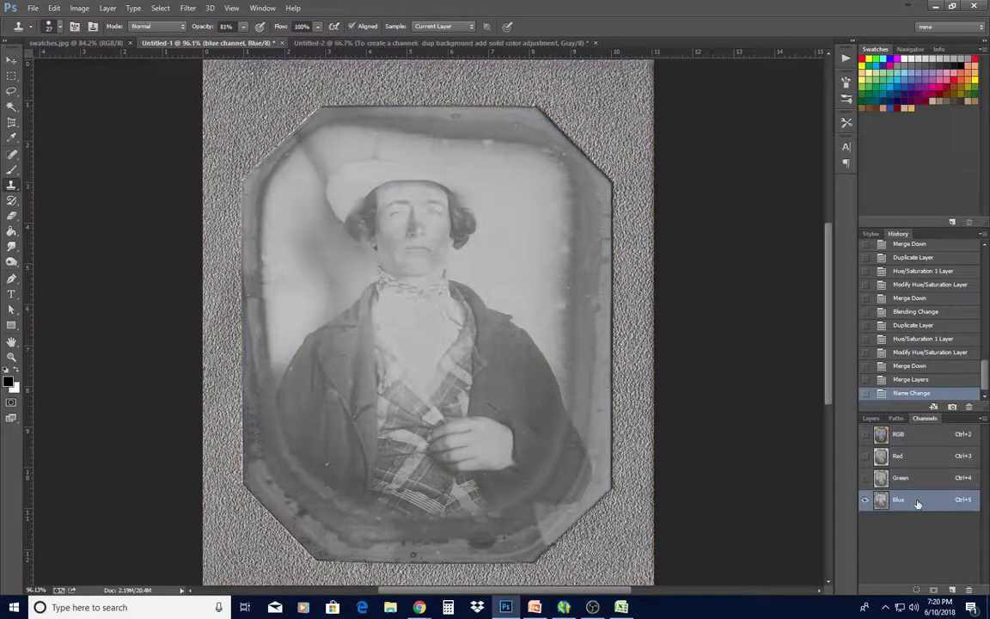
click(916, 437)
click(872, 418)
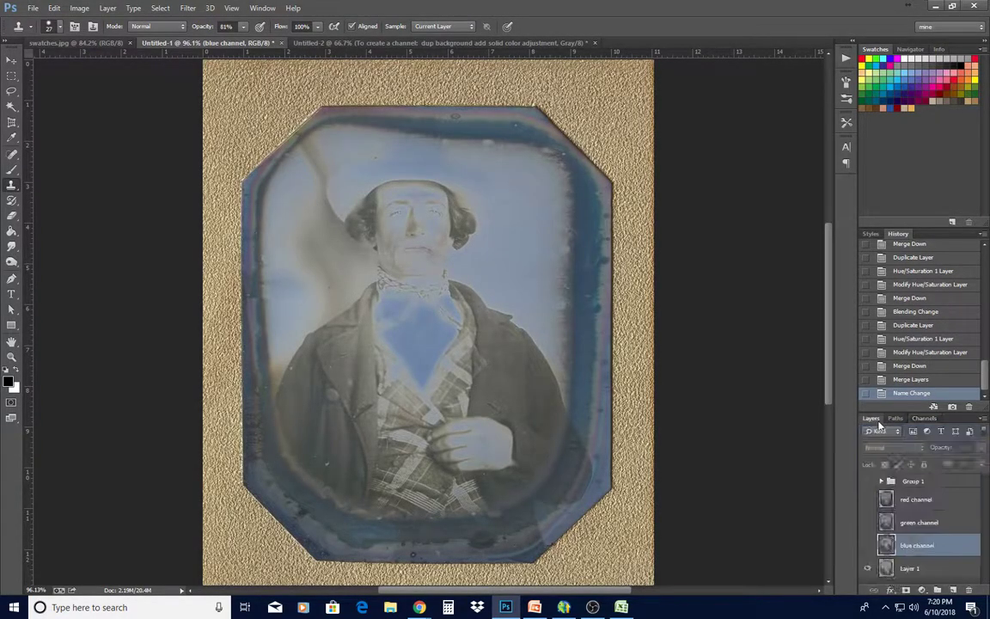
click(867, 546)
click(867, 547)
click(868, 546)
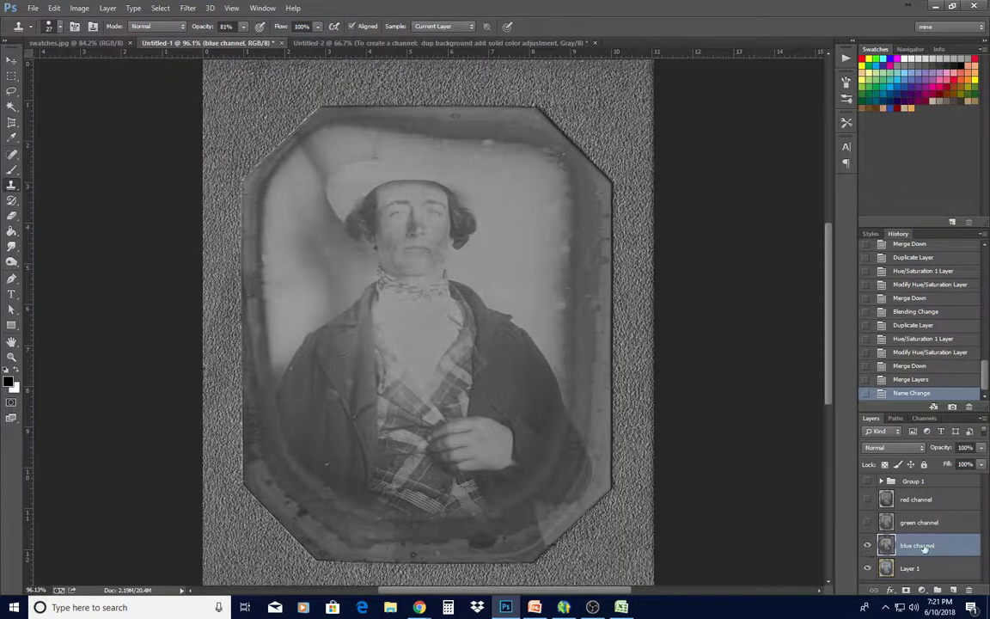
Add a layer mask to the blue channel layer and set up a 59 px brush with adjusted hardness for painting black
click(907, 592)
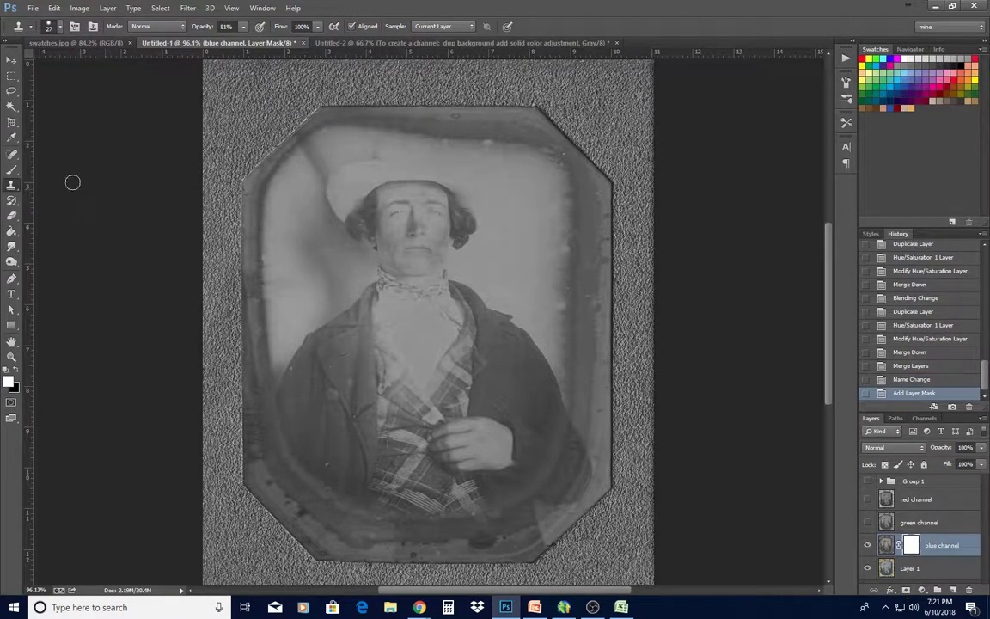
click(11, 169)
right_click(297, 94)
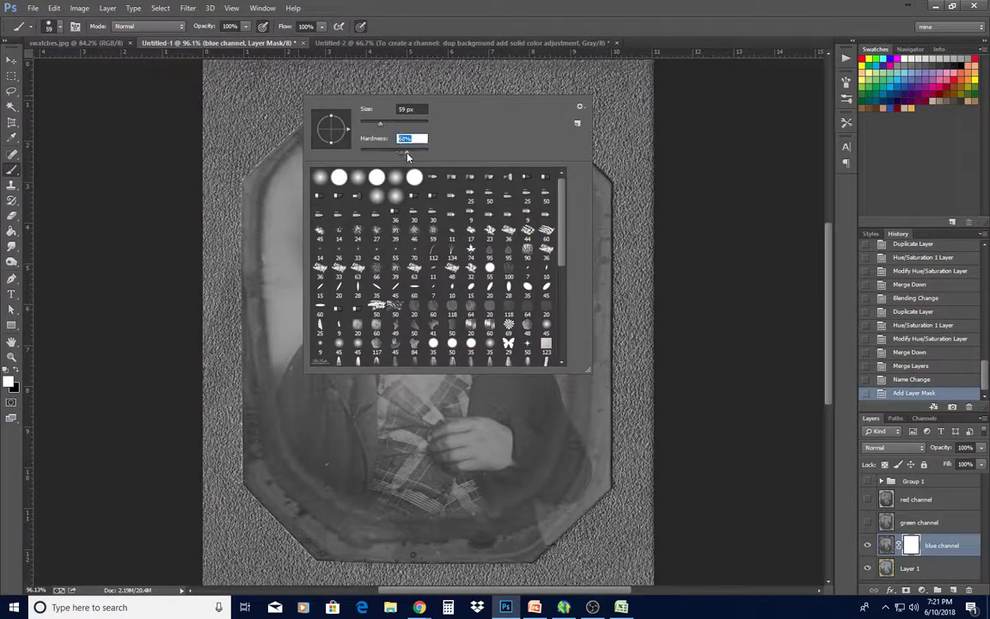
click(314, 86)
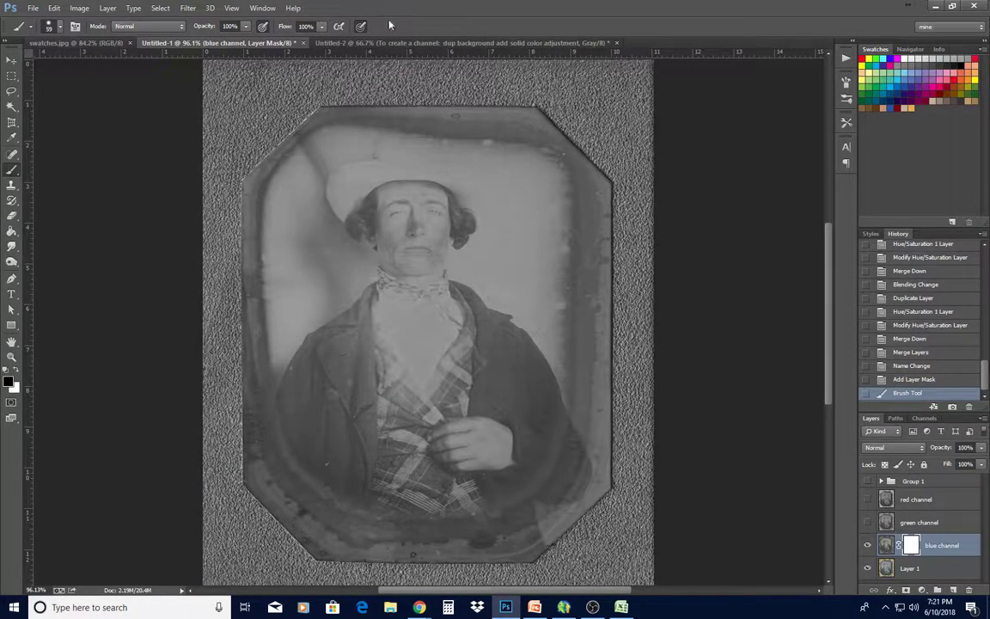
Paint connected straight black strokes on the blue channel mask along the outside of the octagonal opening, all the way around the portrait
click(311, 88)
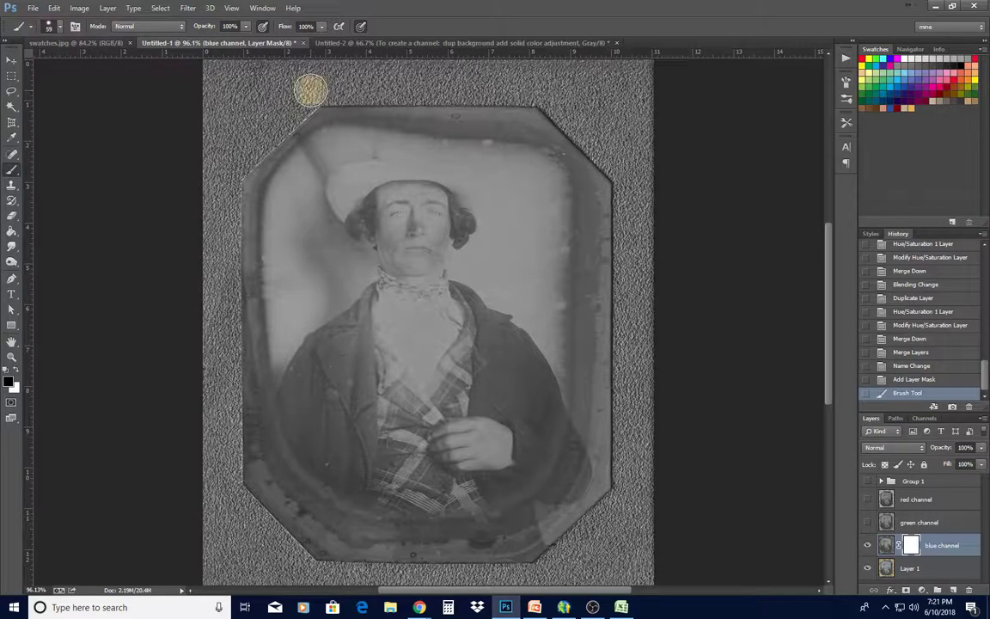
click(311, 89)
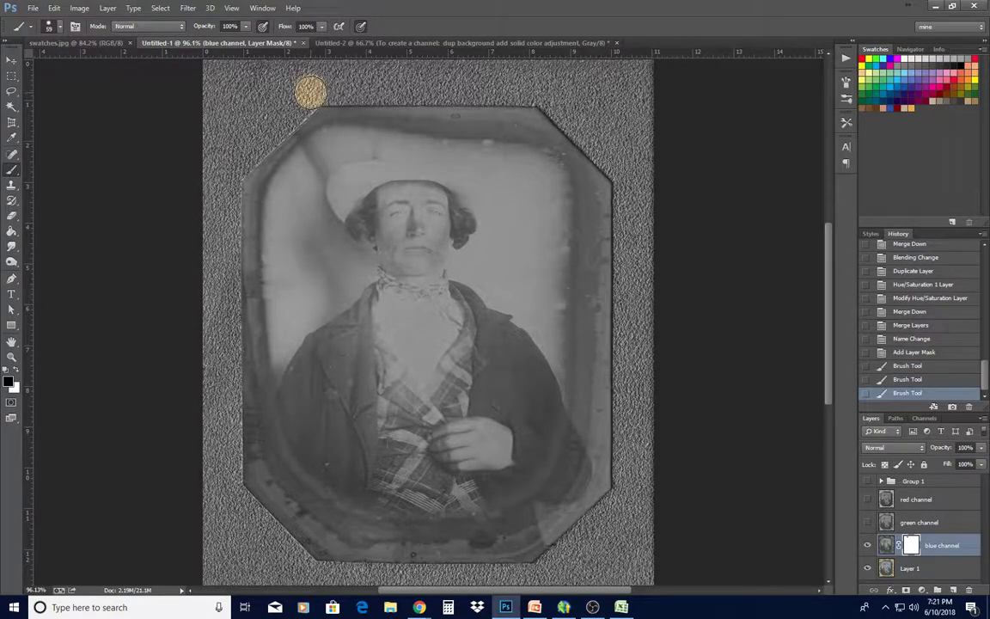
click(311, 89)
click(311, 89)
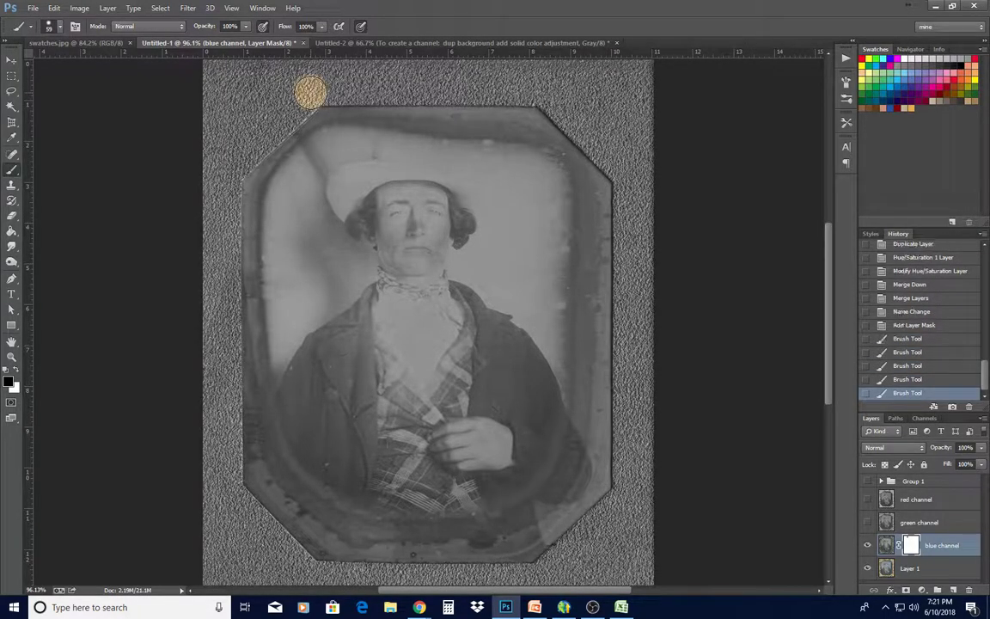
shift+click(228, 170)
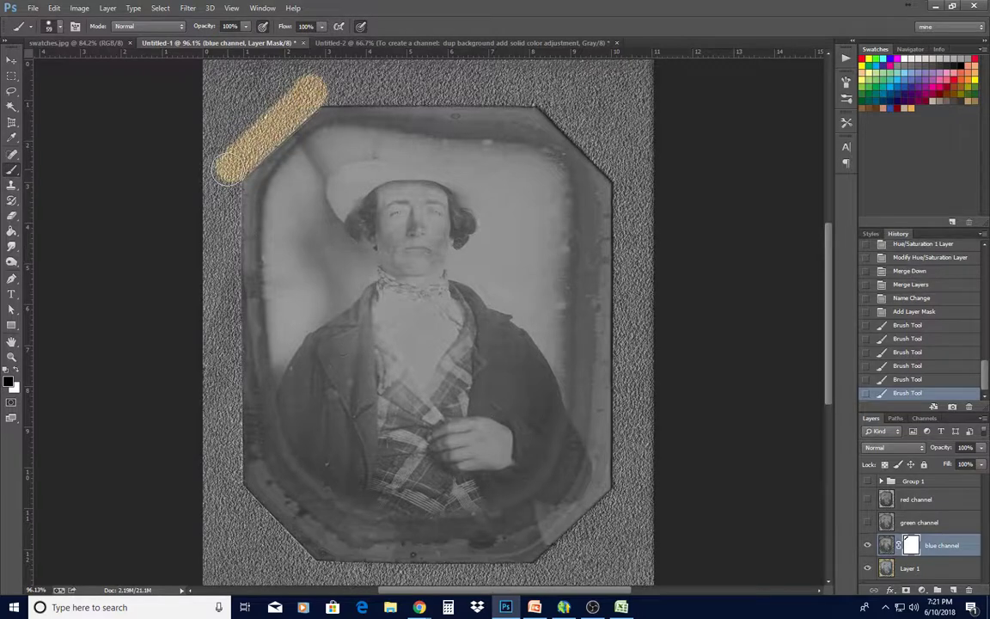
shift+click(228, 490)
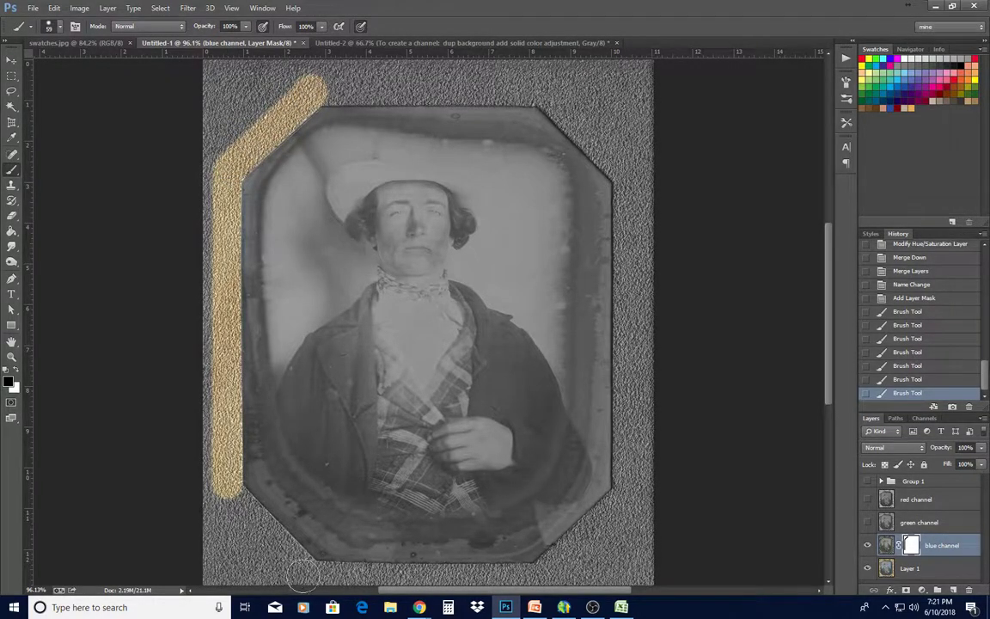
shift+click(305, 575)
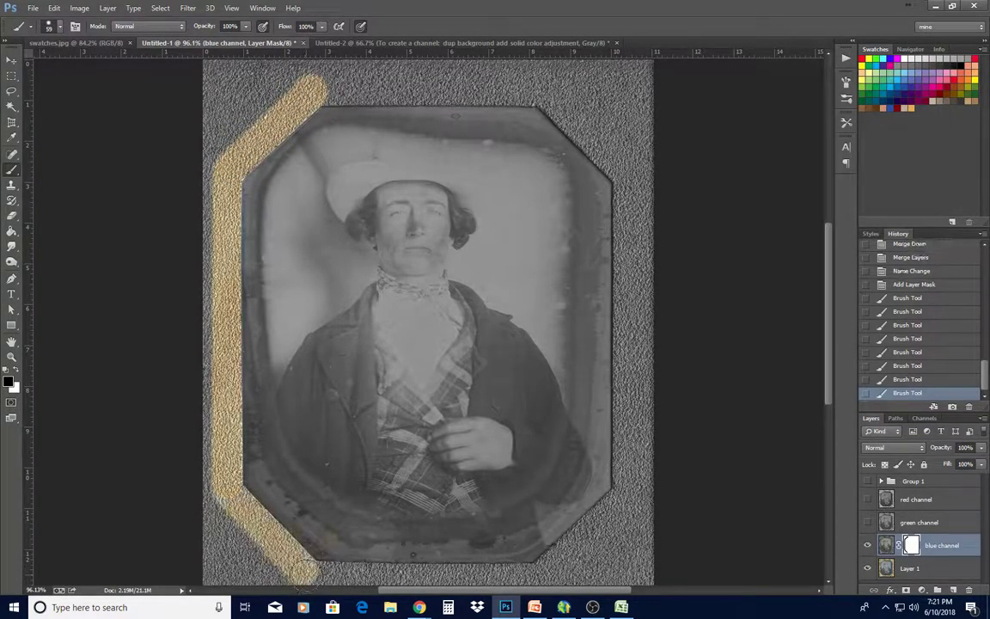
shift+click(532, 574)
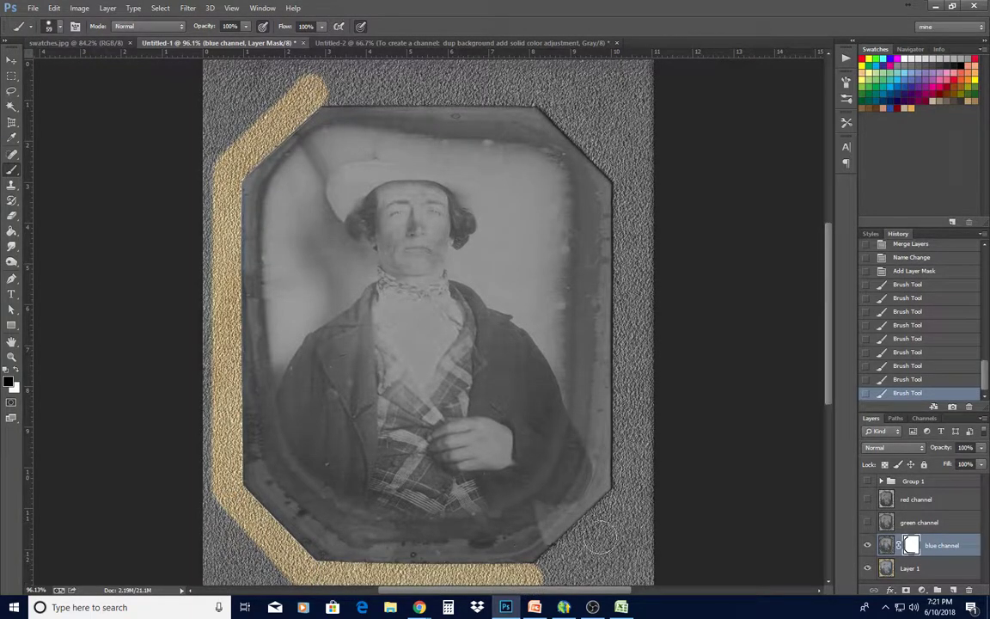
shift+click(620, 498)
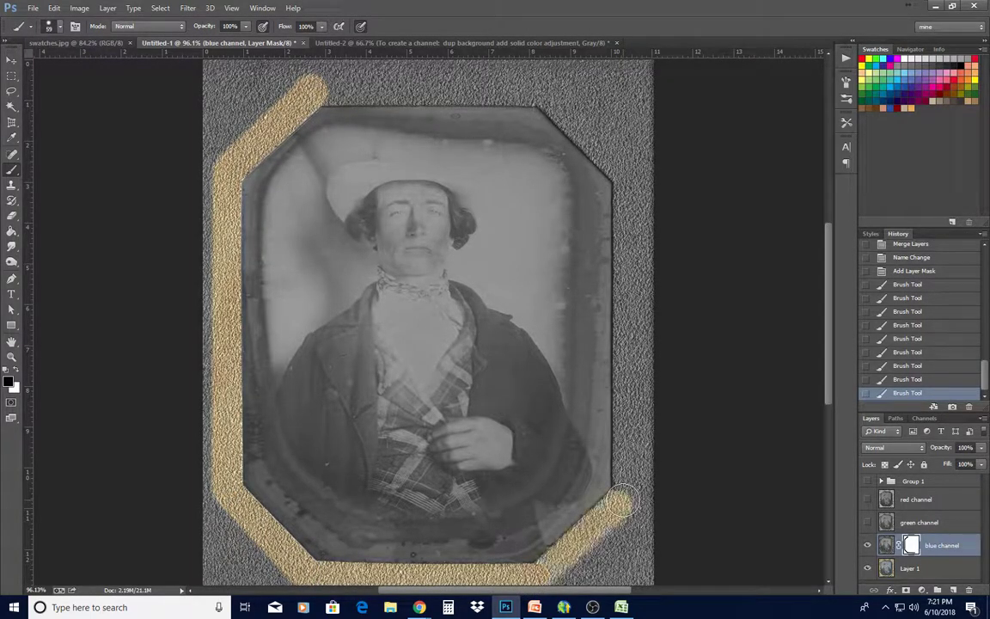
shift+click(627, 165)
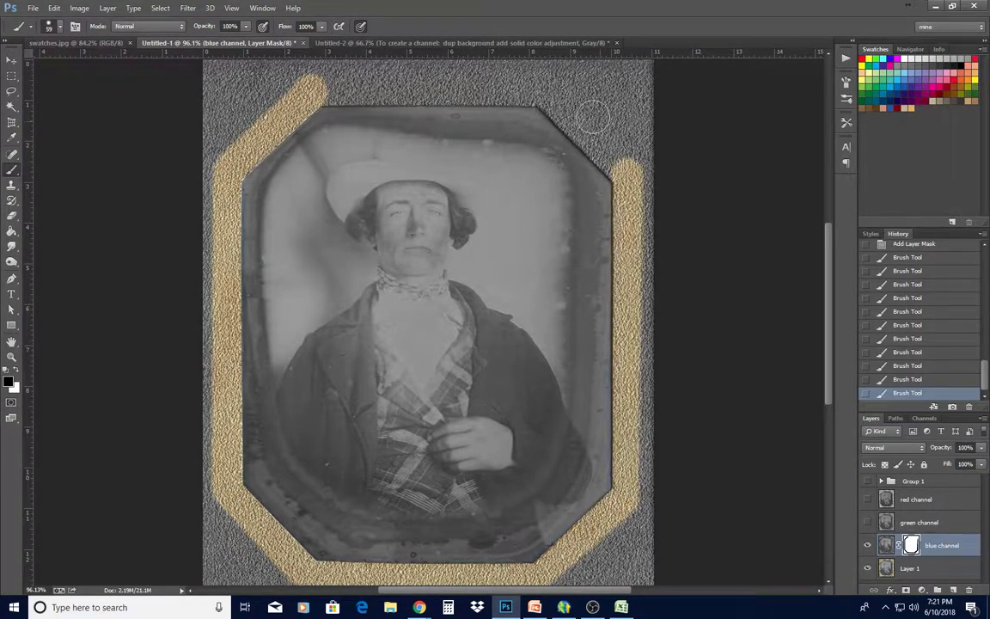
shift+click(542, 90)
shift+click(297, 83)
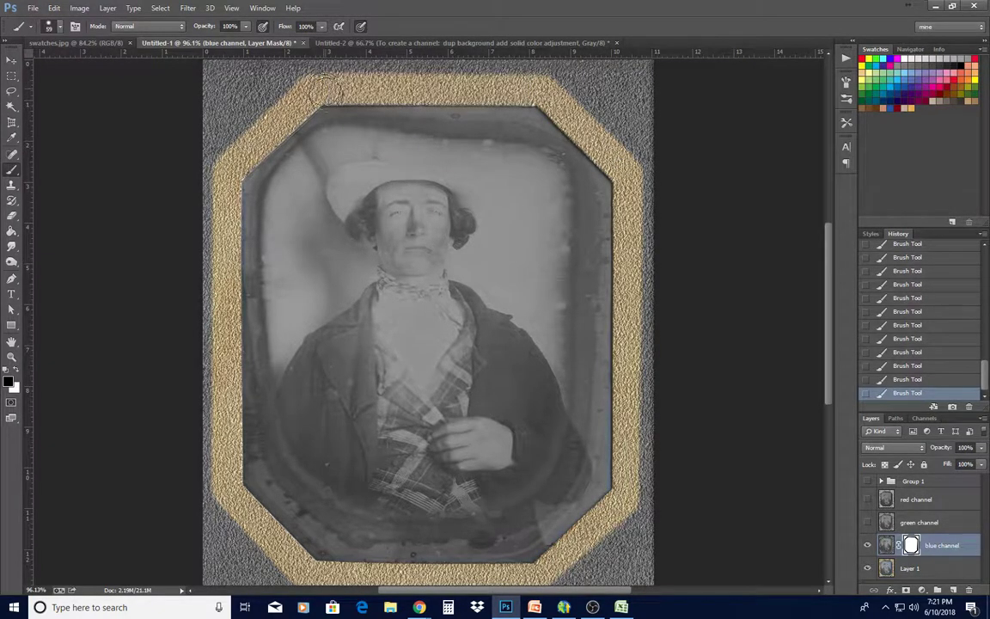
Paint black over the remaining outer edges and corners of the blue channel mask so the whole textured mat is masked out
scroll(297, 84, down, 3)
mouse_move(304, 112)
mouse_down()
mouse_move(260, 137)
mouse_move(247, 201)
mouse_up()
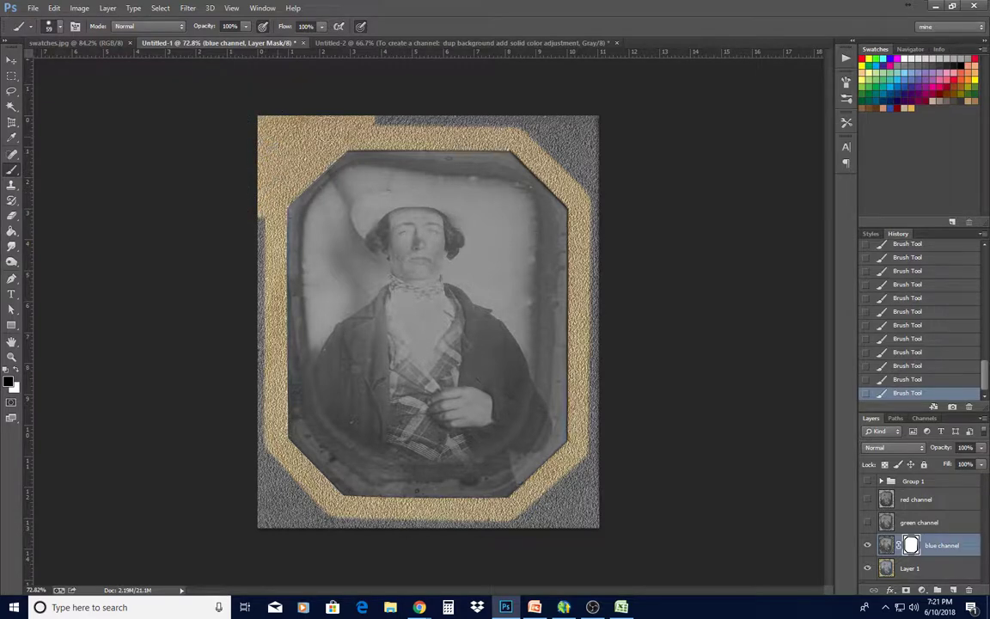
mouse_move(243, 135)
mouse_down()
mouse_move(552, 116)
mouse_move(524, 154)
mouse_up()
mouse_move(580, 137)
mouse_down()
mouse_move(601, 226)
mouse_move(603, 201)
mouse_move(601, 514)
mouse_move(481, 531)
mouse_move(623, 507)
mouse_up()
mouse_move(599, 444)
mouse_down()
mouse_move(360, 524)
mouse_move(246, 522)
mouse_move(549, 539)
mouse_move(377, 532)
mouse_move(307, 509)
mouse_move(252, 423)
mouse_move(295, 526)
mouse_move(320, 520)
mouse_move(251, 506)
mouse_move(247, 404)
mouse_up()
drag(243, 182, 227, 468)
scroll(693, 484, up, 2)
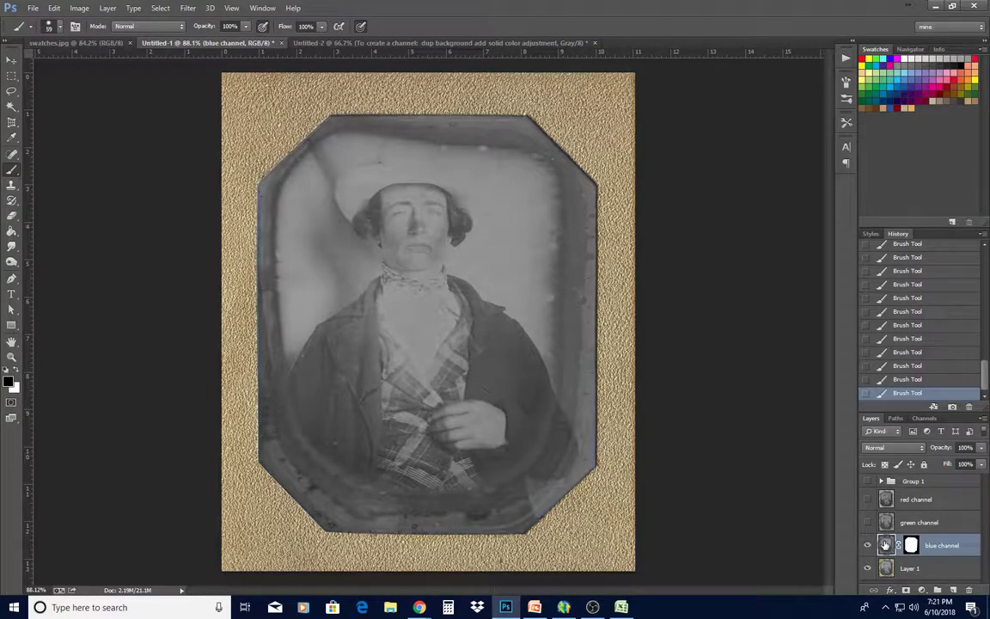
Apply Levels to the blue channel layer's image with input black at 30, midtones at 0.70 and white at 209
click(103, 8)
mouse_move(79, 9)
mouse_move(94, 36)
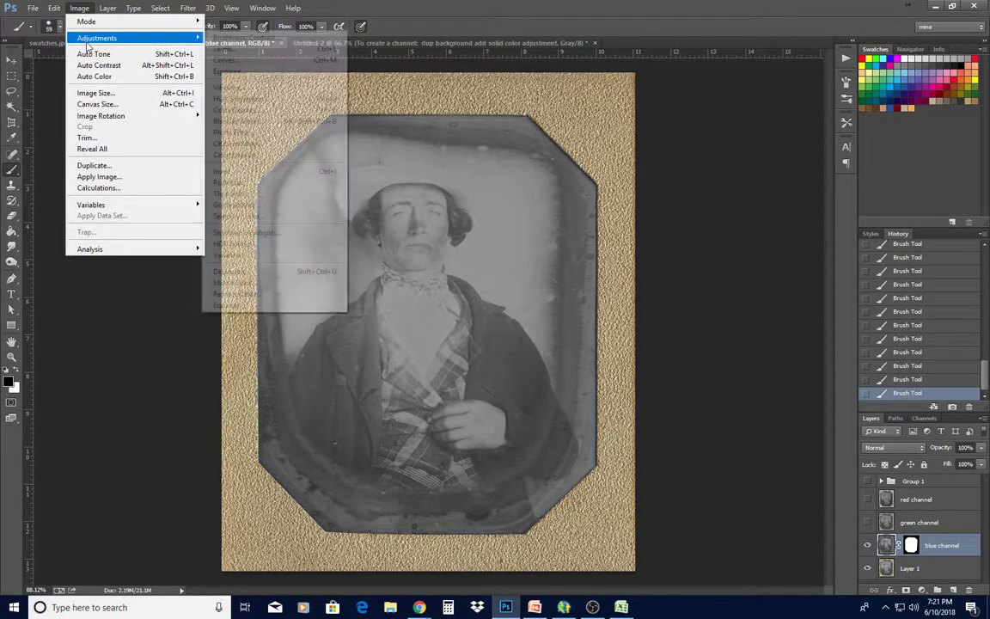
click(215, 48)
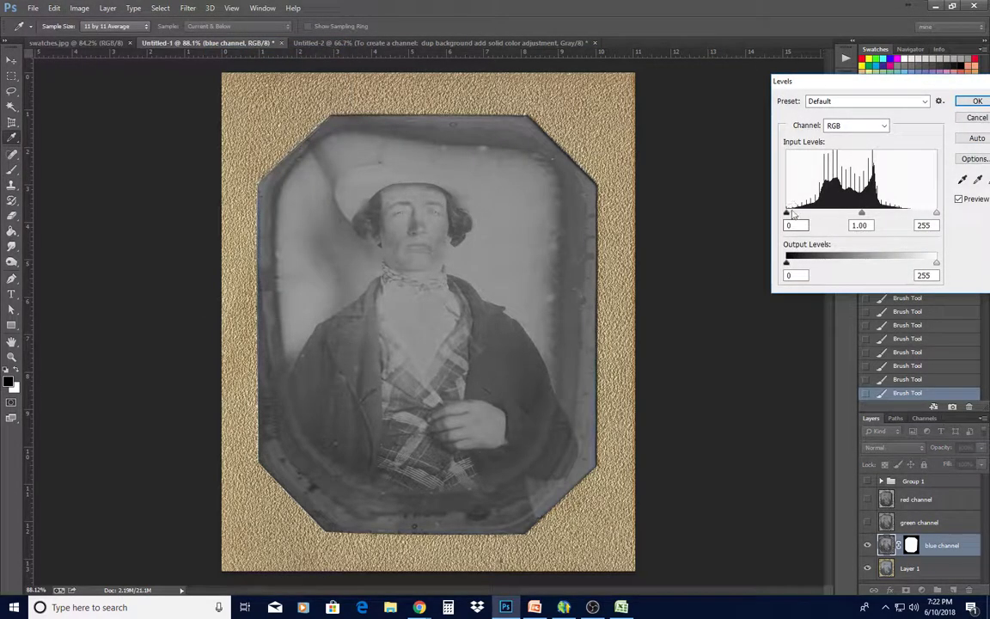
drag(787, 213, 805, 214)
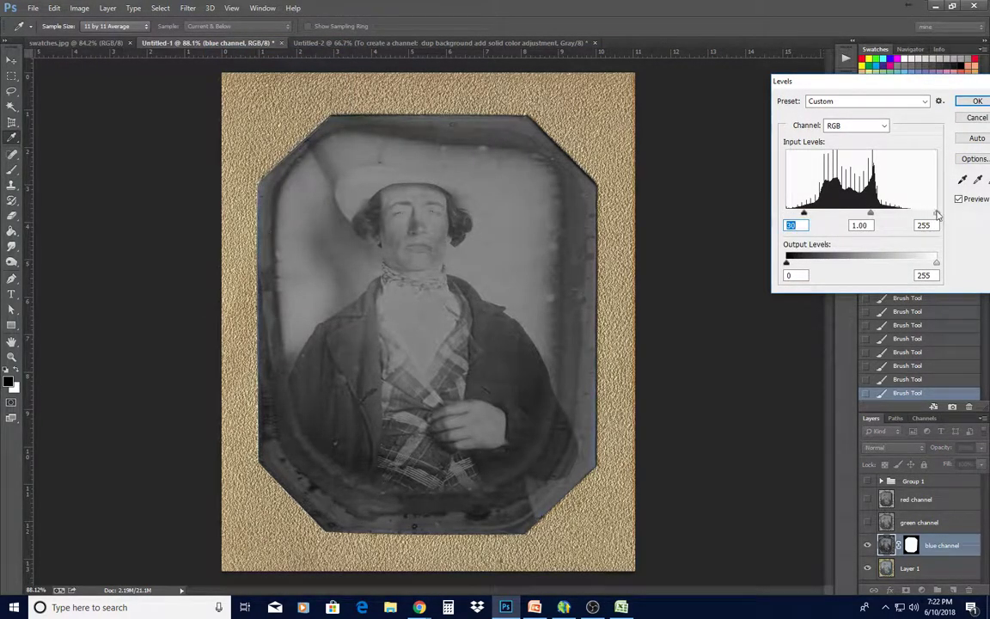
drag(936, 213, 868, 217)
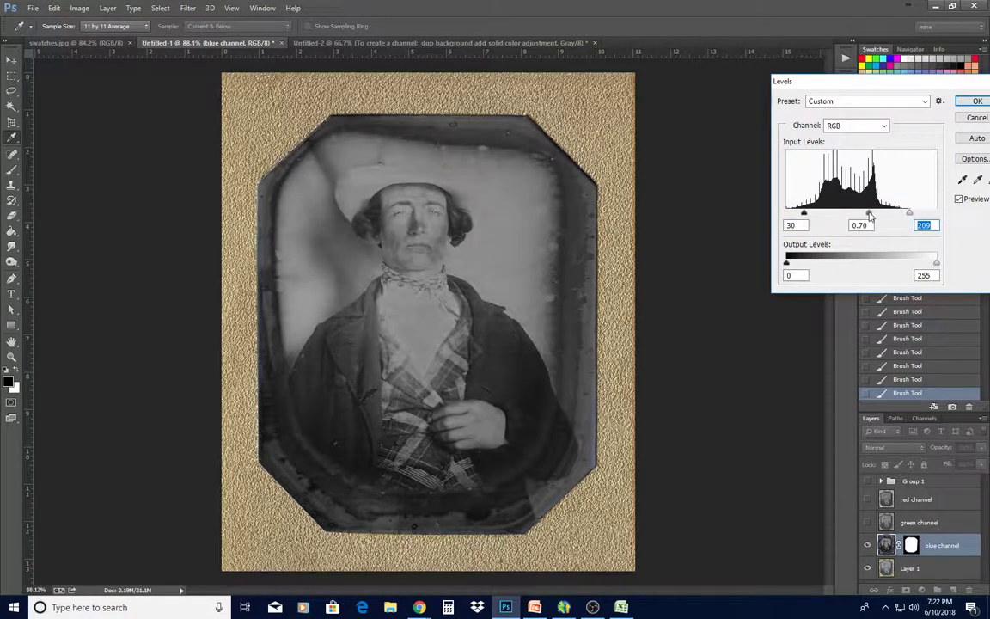
click(977, 101)
scroll(469, 352, up, 2)
scroll(730, 224, up, 1)
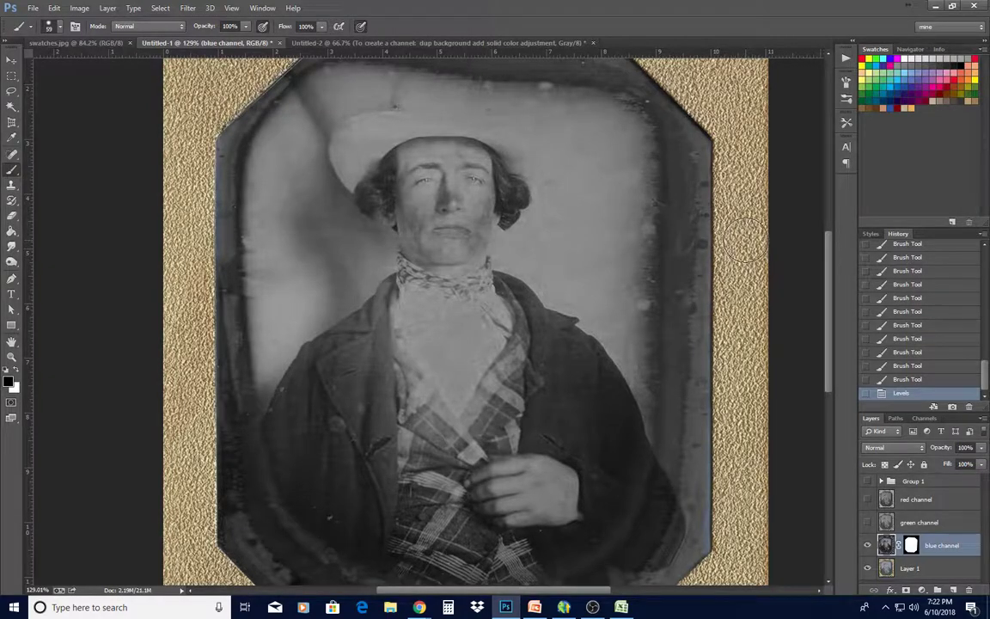
scroll(740, 237, down, 3)
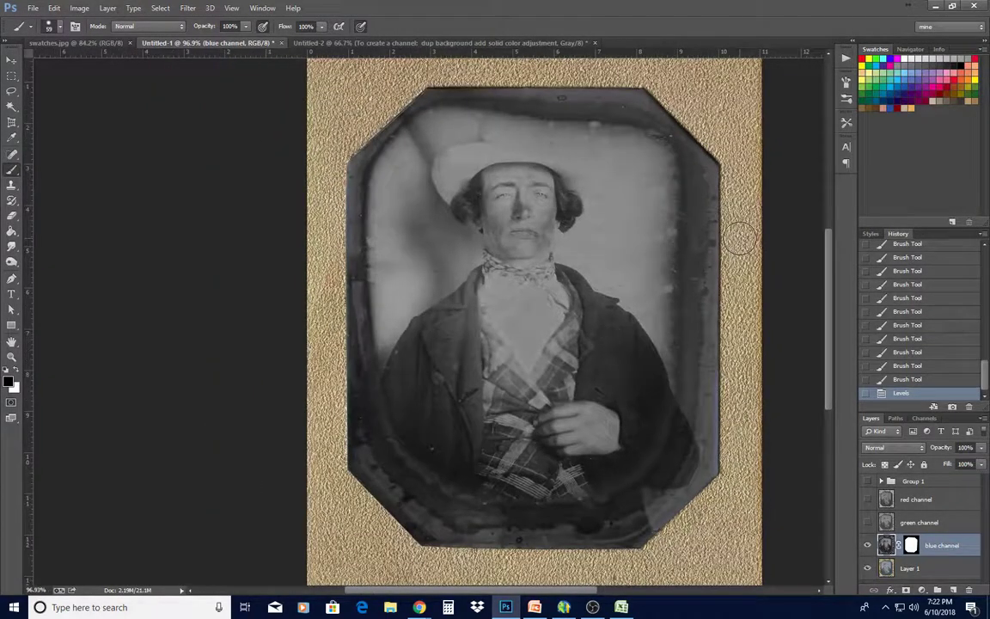